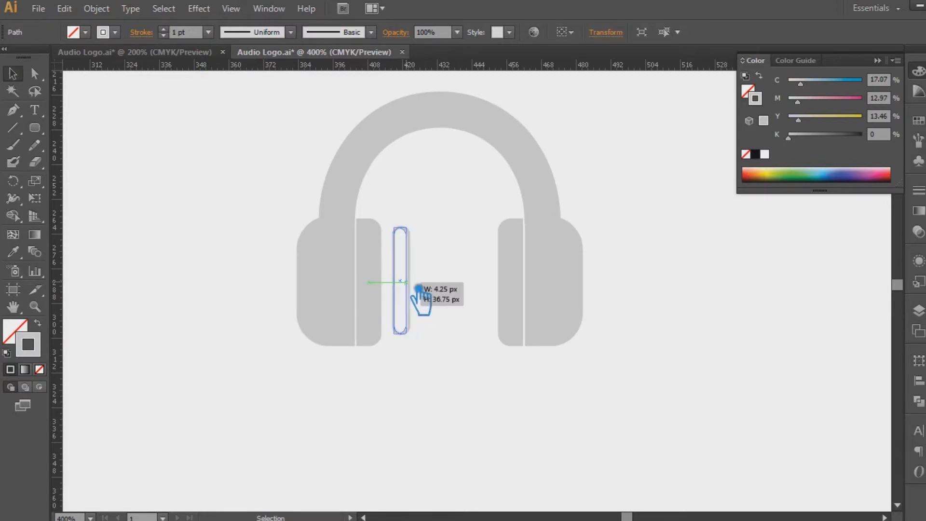
- Duplicate the narrow rounded outline side by side until nine of them fill the gap between the ear cups
{"action": "left_click", "coordinate": [448, 286]}
{"action": "left_click", "coordinate": [419, 286]}
{"action": "left_click", "coordinate": [443, 304]}
{"action": "left_click_drag", "start_coordinate": [417, 288], "coordinate": [428, 288]}
{"action": "key", "text": "ctrl+d"}
{"action": "key", "text": "ctrl+d"}
{"action": "key", "text": "ctrl+d"}
{"action": "key", "text": "ctrl+d"}
{"action": "key", "text": "ctrl+d"}
{"action": "key", "text": "ctrl+d"}
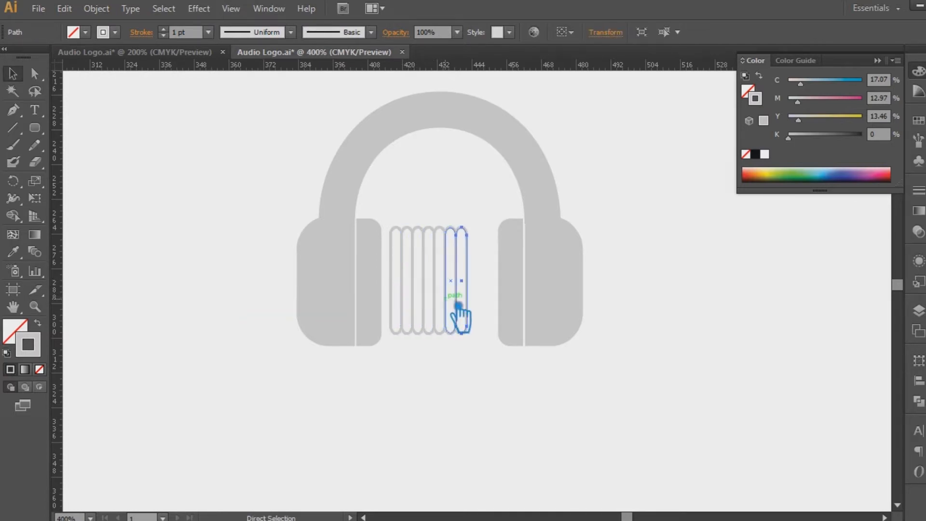
{"action": "key", "text": "ctrl+d"}
- Scale all nine rounded outlines down slightly about their common centre, leaving space beside both ear cups
{"action": "left_click", "coordinate": [505, 362]}
{"action": "left_click_drag", "start_coordinate": [492, 358], "coordinate": [405, 205]}
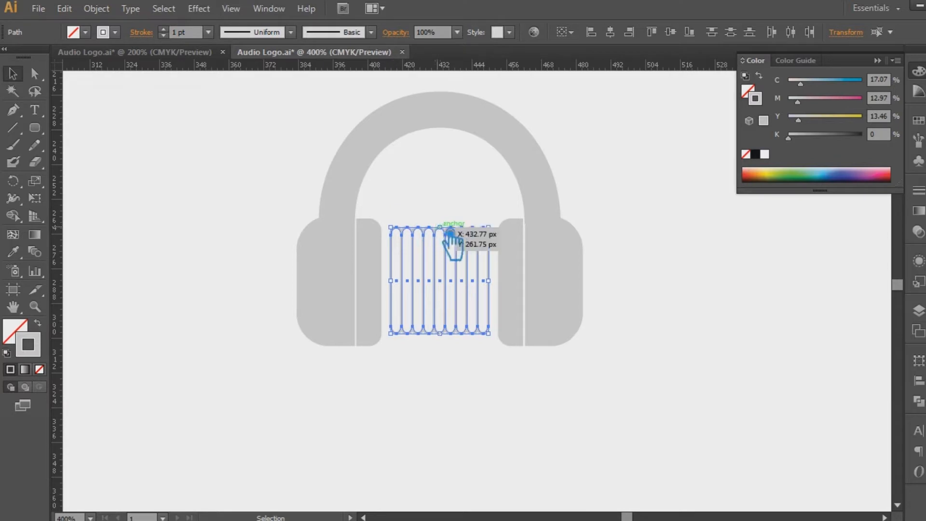
{"action": "left_click_drag", "start_coordinate": [488, 333], "coordinate": [484, 333]}
{"action": "left_click", "coordinate": [486, 375]}
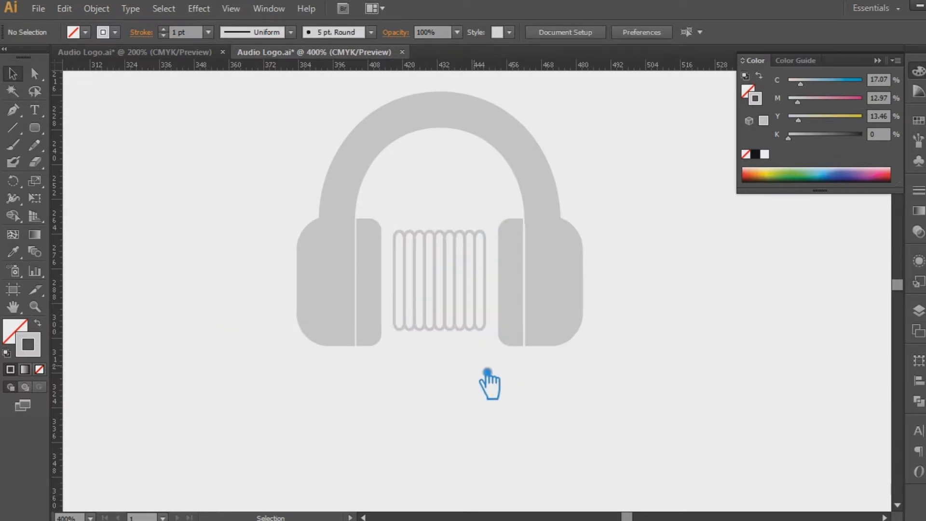
- Try to delete the five rightmost rounded outlines, keeping four beside the left ear cup
{"action": "left_click", "coordinate": [411, 233]}
{"action": "left_click", "coordinate": [423, 240]}
{"action": "left_click_drag", "start_coordinate": [484, 346], "coordinate": [453, 211]}
{"action": "key", "text": "Delete"}
{"action": "key", "text": "ctrl+plus"}
{"action": "key", "text": "ctrl+plus"}
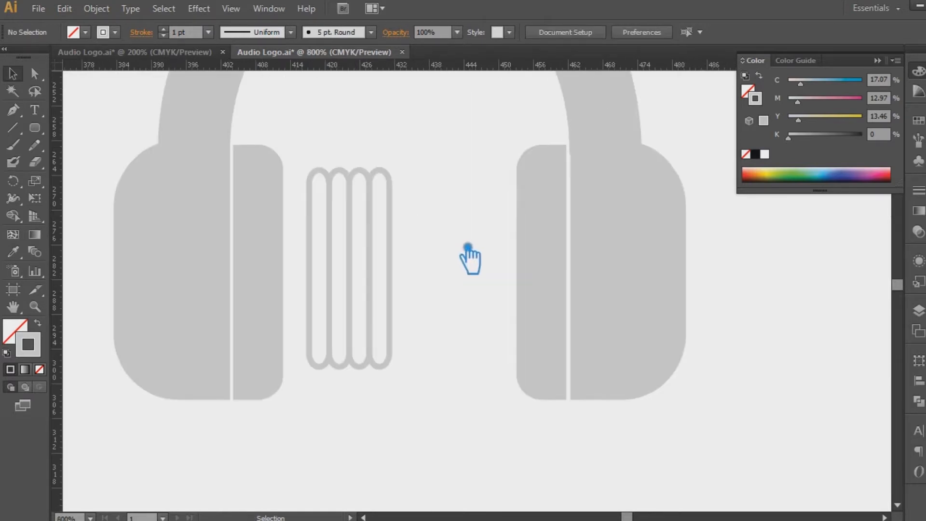
{"action": "key", "text": "a"}
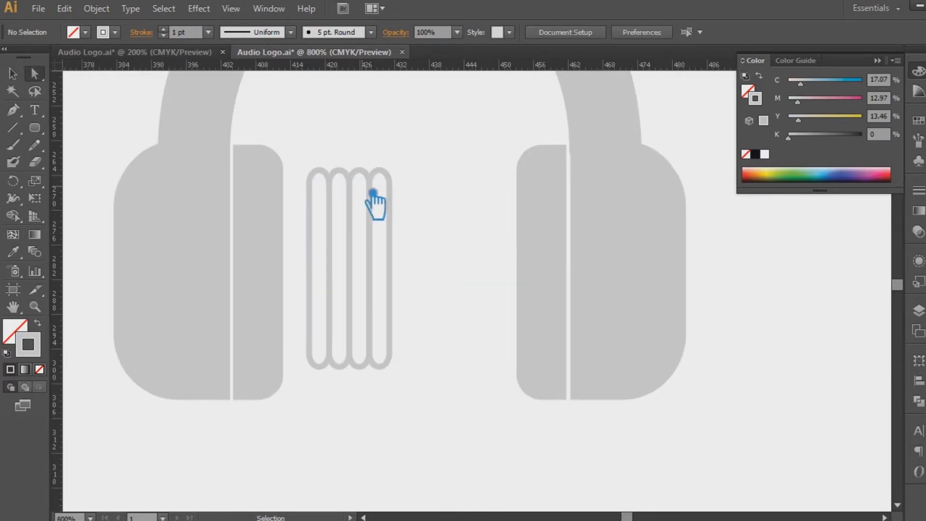
{"action": "left_click", "coordinate": [325, 186]}
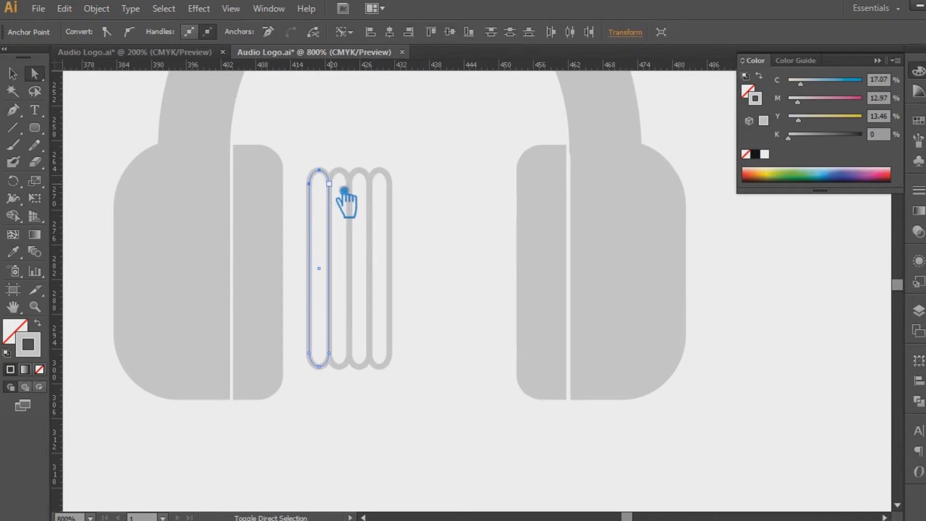
- Undo the deletion of the five rounded outlines
{"action": "key", "text": "ctrl+z"}
{"action": "key", "text": "ctrl+z"}
{"action": "key", "text": "ctrl+z"}
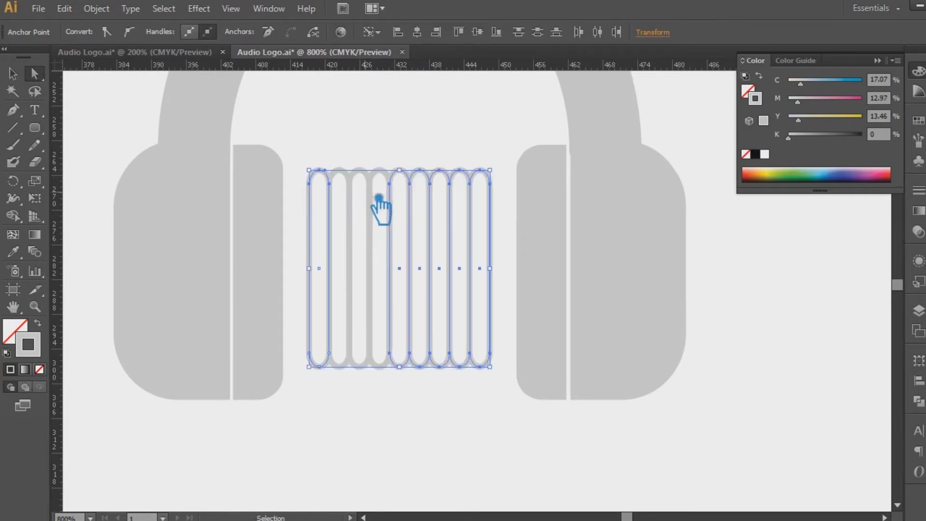
{"action": "left_click", "coordinate": [583, 205]}
{"action": "left_click", "coordinate": [473, 148]}
{"action": "key", "text": "ctrl+z"}
{"action": "key", "text": "ctrl+shift+z"}
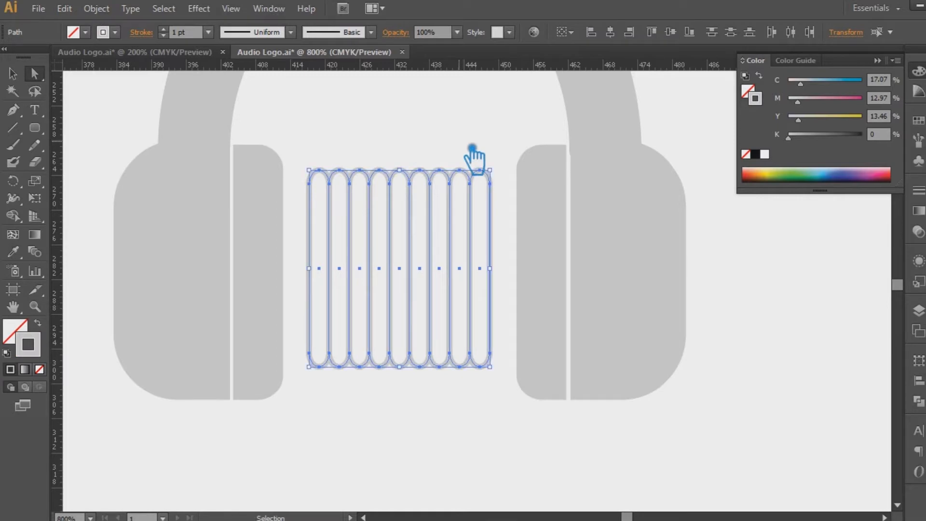
{"action": "key", "text": "ctrl+z"}
{"action": "key", "text": "ctrl+shift+z"}
- Delete the four rightmost rounded outlines, keeping five beside the left ear cup
{"action": "left_click", "coordinate": [472, 149]}
{"action": "left_click_drag", "start_coordinate": [493, 381], "coordinate": [428, 137]}
{"action": "key", "text": "Delete"}
{"action": "key", "text": "Delete"}
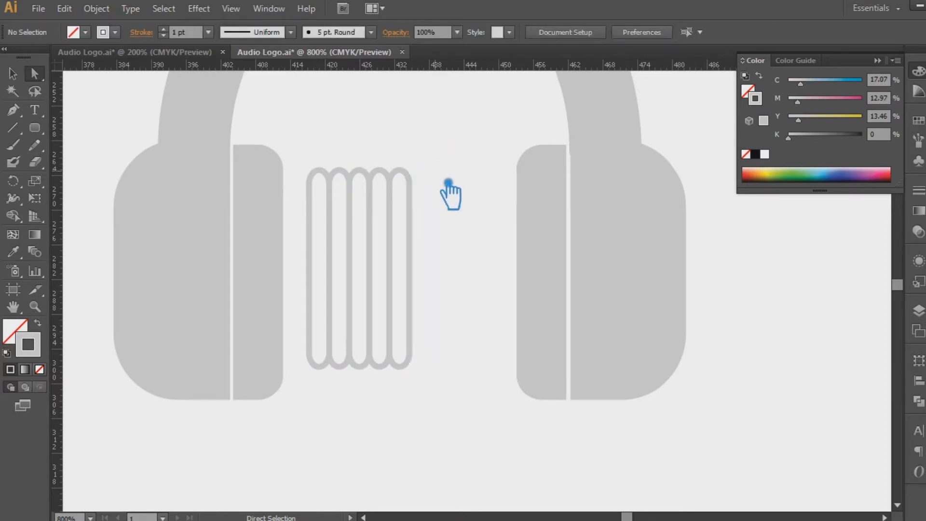
- Move the second rounded outline from the left down until its lower end is level with the ear cup's base
{"action": "left_click_drag", "start_coordinate": [416, 382], "coordinate": [350, 140]}
{"action": "left_click", "coordinate": [352, 141]}
{"action": "left_click", "coordinate": [348, 176]}
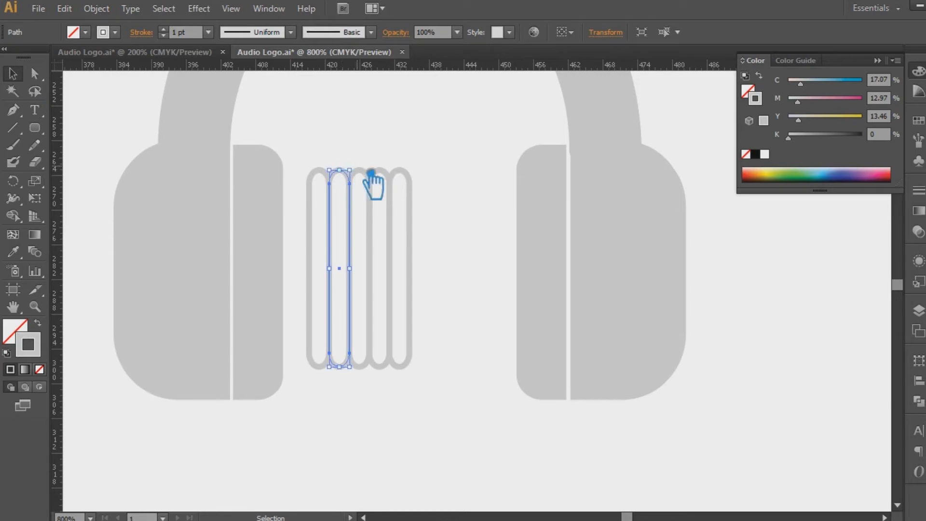
{"action": "left_click", "coordinate": [397, 163]}
{"action": "left_click", "coordinate": [347, 175]}
{"action": "key", "text": "Down"}
{"action": "key", "text": "Down"}
{"action": "key", "text": "Down"}
{"action": "key", "text": "Down"}
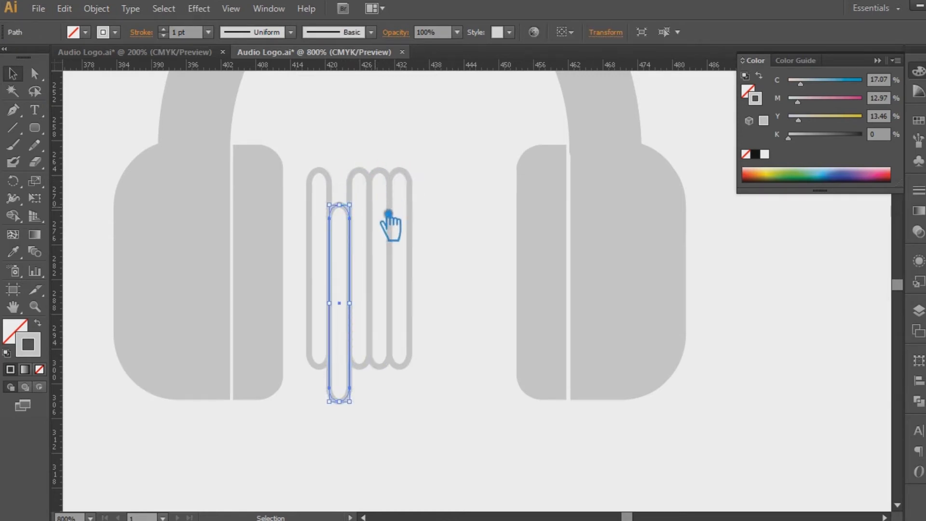
- Move the third rounded outline up until its top rises slightly above the ear cups
{"action": "left_click", "coordinate": [371, 176]}
{"action": "key", "text": "Up"}
{"action": "key", "text": "Up"}
{"action": "key", "text": "Up"}
{"action": "key", "text": "Up"}
{"action": "key", "text": "Up"}
{"action": "key", "text": "Up"}
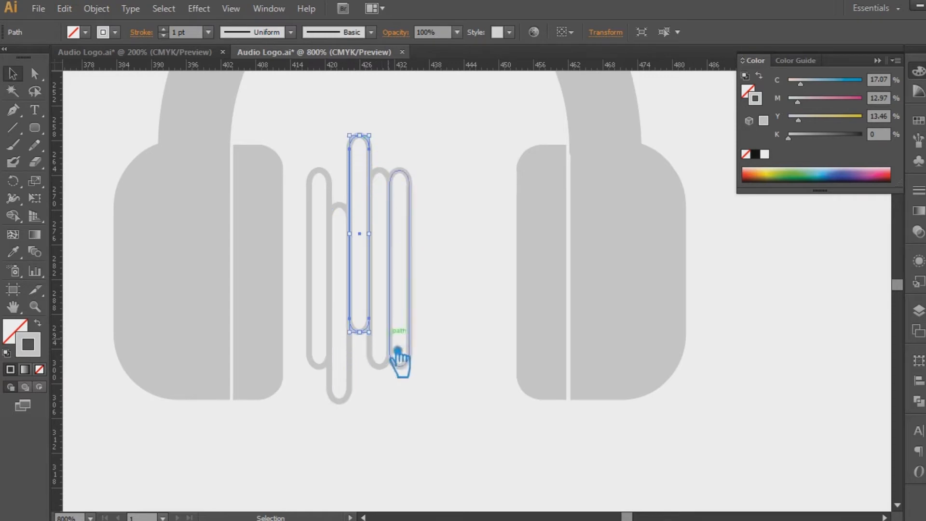
- Stagger the last two rounded outlines by moving the fourth one down and the fifth one slightly up
{"action": "left_click", "coordinate": [398, 363]}
{"action": "left_click_drag", "start_coordinate": [393, 369], "coordinate": [394, 392]}
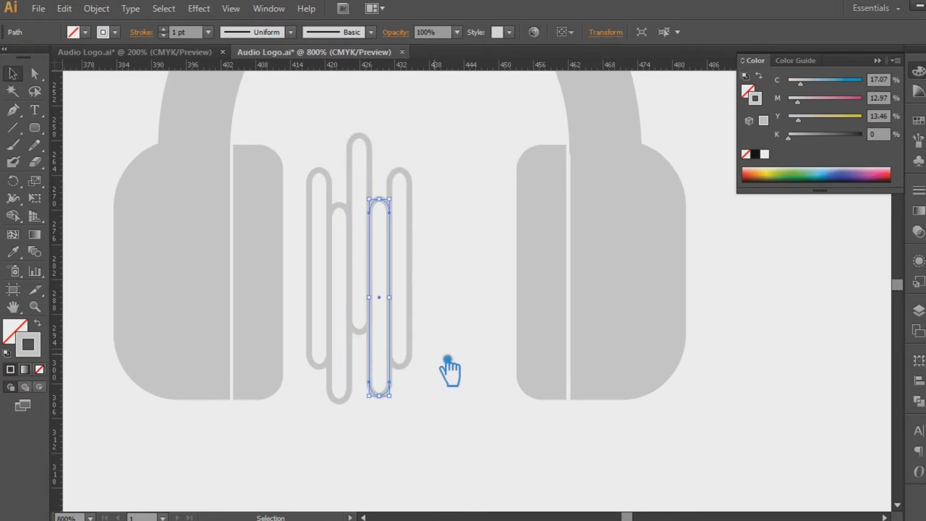
{"action": "left_click", "coordinate": [452, 301]}
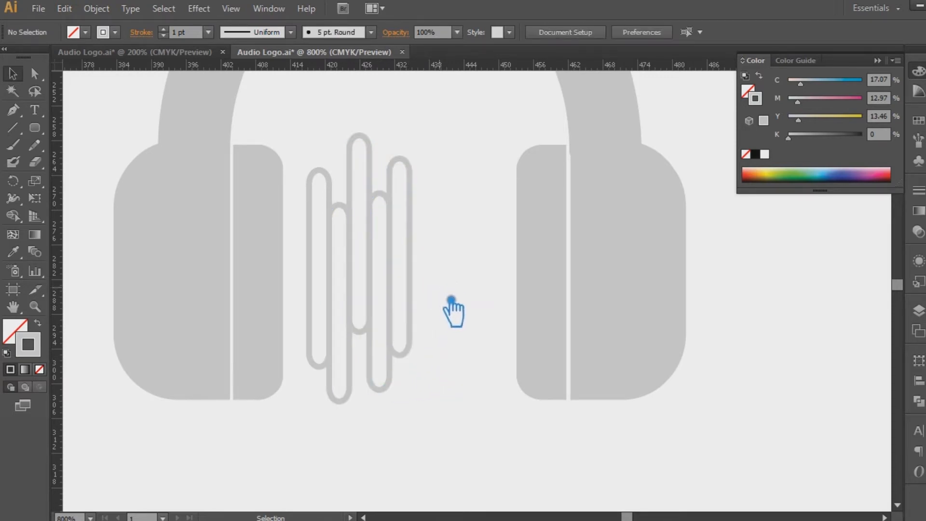
- Shorten the first rounded outline to roughly half its height by moving only its top anchor points down
{"action": "left_click_drag", "start_coordinate": [418, 385], "coordinate": [337, 126]}
{"action": "left_click", "coordinate": [338, 187]}
{"action": "left_click", "coordinate": [330, 213]}
{"action": "left_click", "coordinate": [341, 221]}
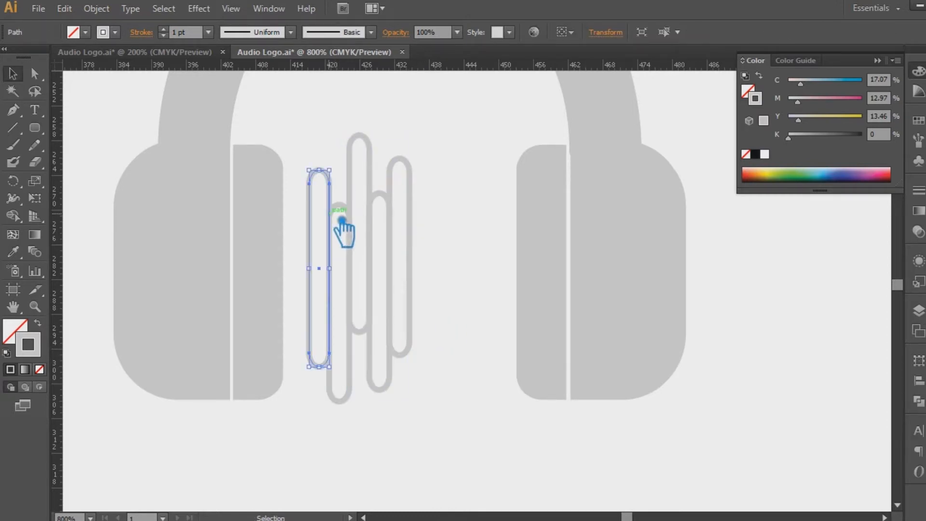
{"action": "key", "text": "a"}
{"action": "left_click_drag", "start_coordinate": [299, 141], "coordinate": [354, 195]}
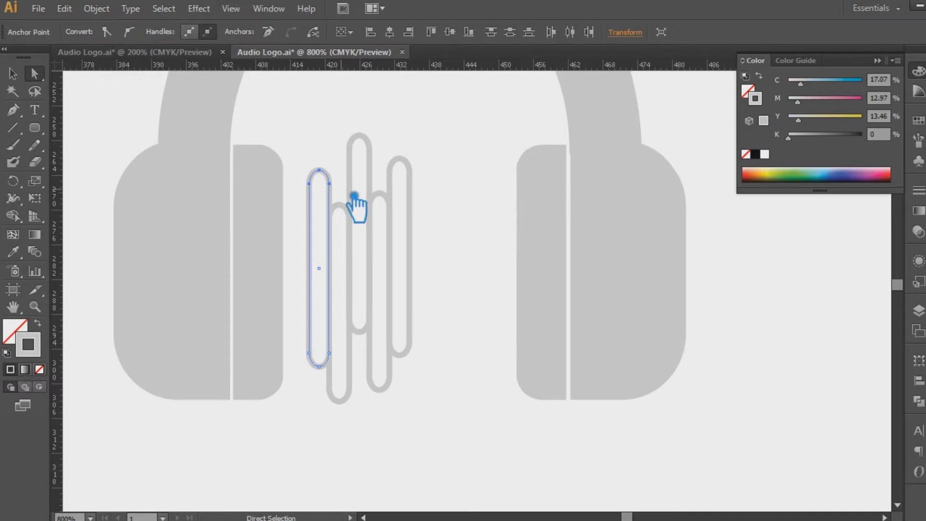
{"action": "key", "text": "Down"}
{"action": "key", "text": "Down"}
{"action": "key", "text": "Down"}
{"action": "key", "text": "Down"}
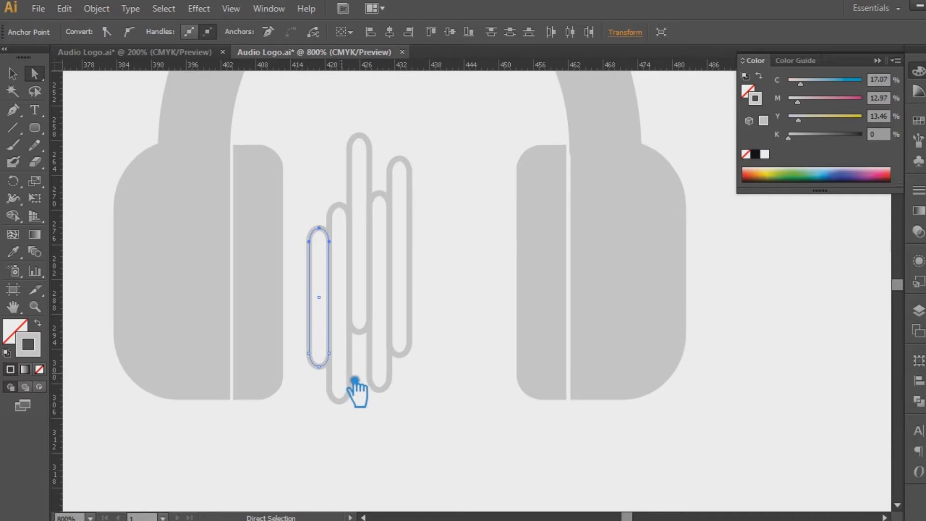
{"action": "key", "text": "Down"}
{"action": "key", "text": "Down"}
{"action": "key", "text": "Down"}
{"action": "key", "text": "Down"}
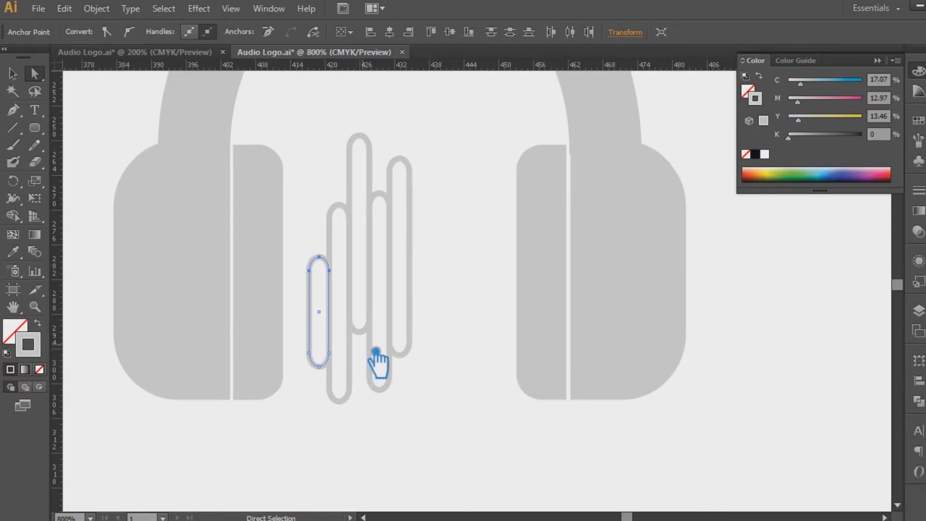
- Try to open the first outline's left side by adding anchor points and deleting a segment, and undo it
{"action": "key", "text": "p"}
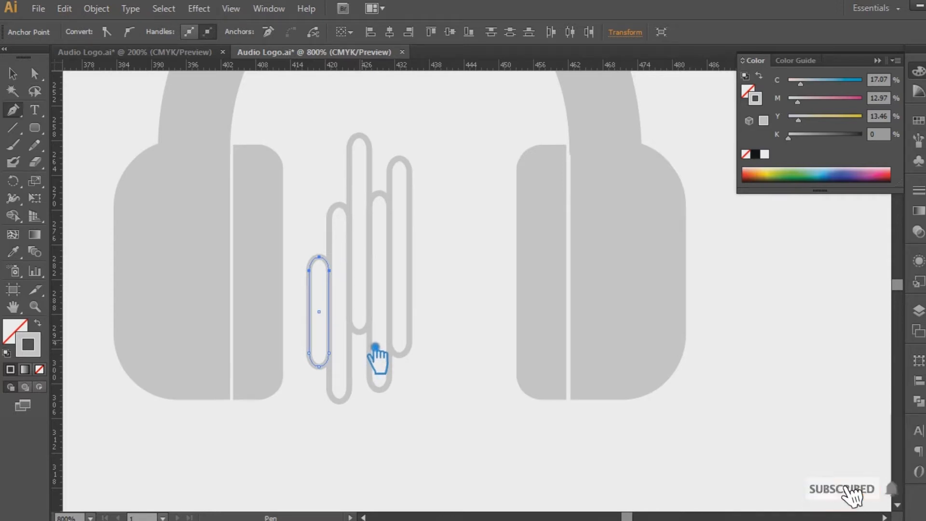
{"action": "left_click", "coordinate": [321, 313]}
{"action": "left_click", "coordinate": [322, 302]}
{"action": "key", "text": "Delete"}
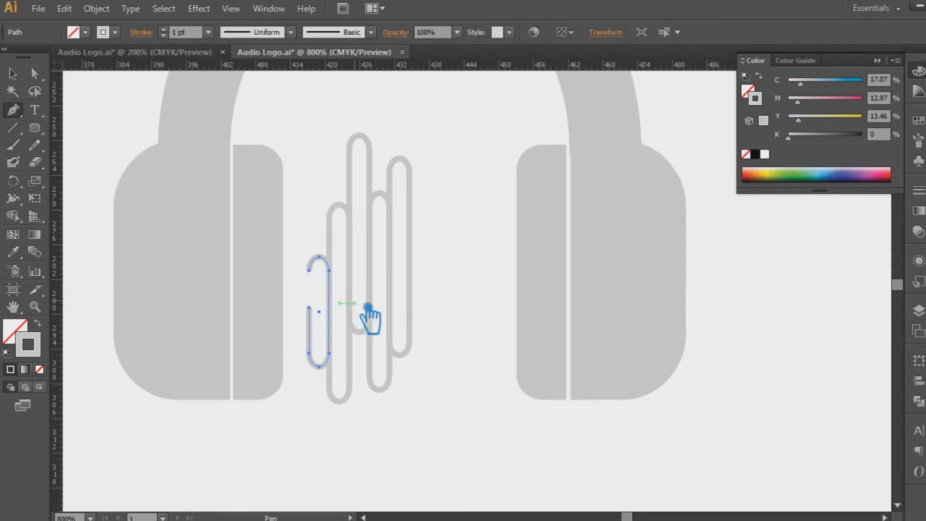
{"action": "key", "text": "ctrl+z"}
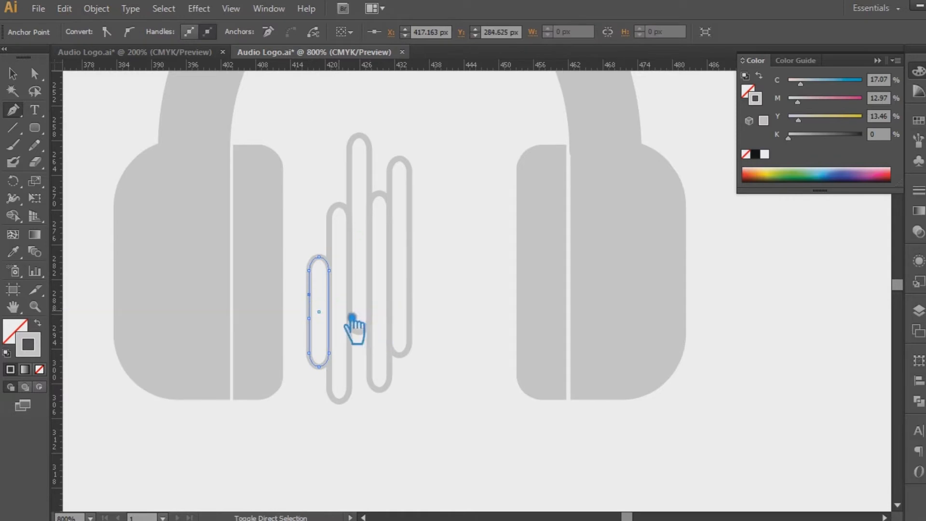
{"action": "key", "text": "ctrl+z"}
- Cut a gap in the first outline's left side and remove its upper arc, leaving an open U-shaped hook
{"action": "key", "text": "a"}
{"action": "left_click", "coordinate": [309, 308]}
{"action": "key", "text": "Delete"}
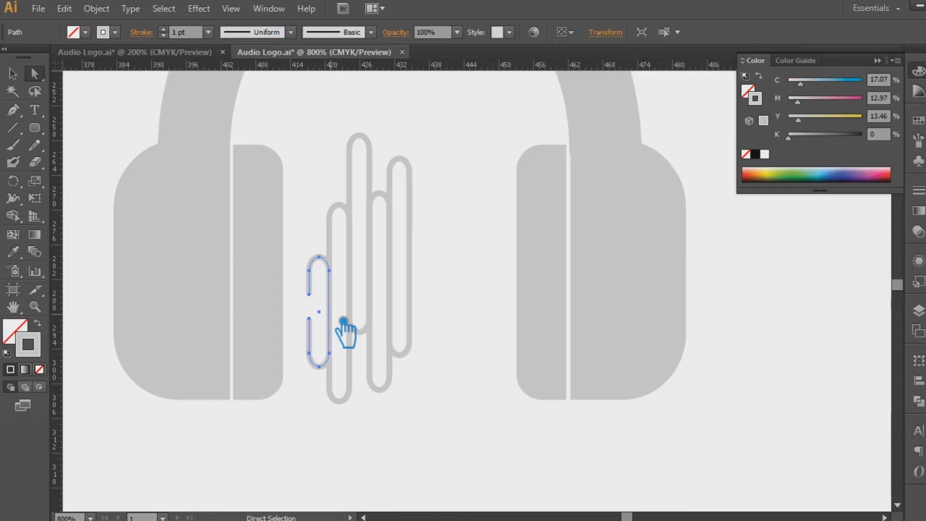
{"action": "key", "text": "minus"}
{"action": "left_click", "coordinate": [321, 303]}
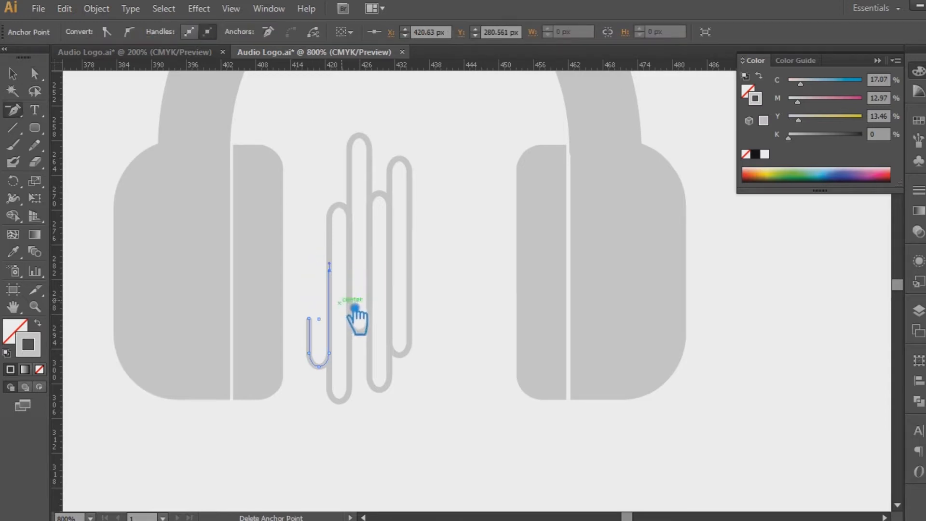
{"action": "key", "text": "a"}
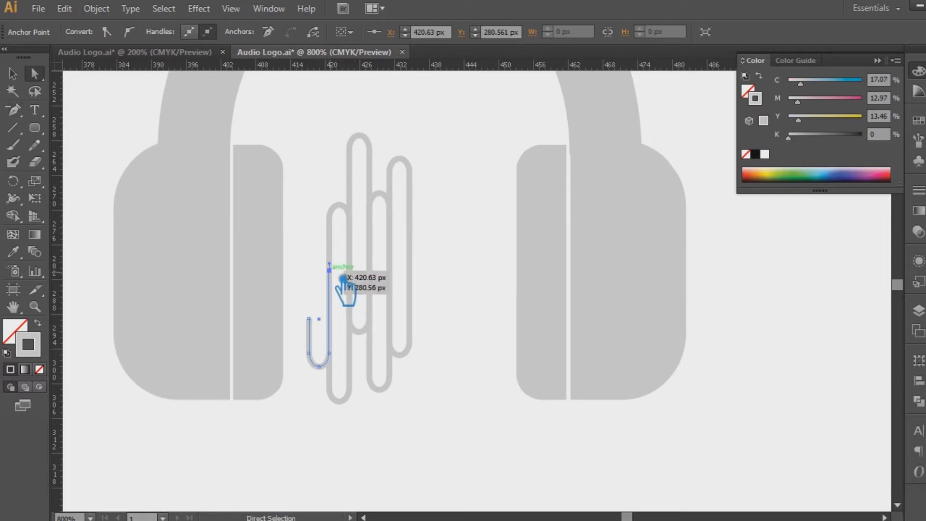
{"action": "key", "text": "ctrl+shift+a"}
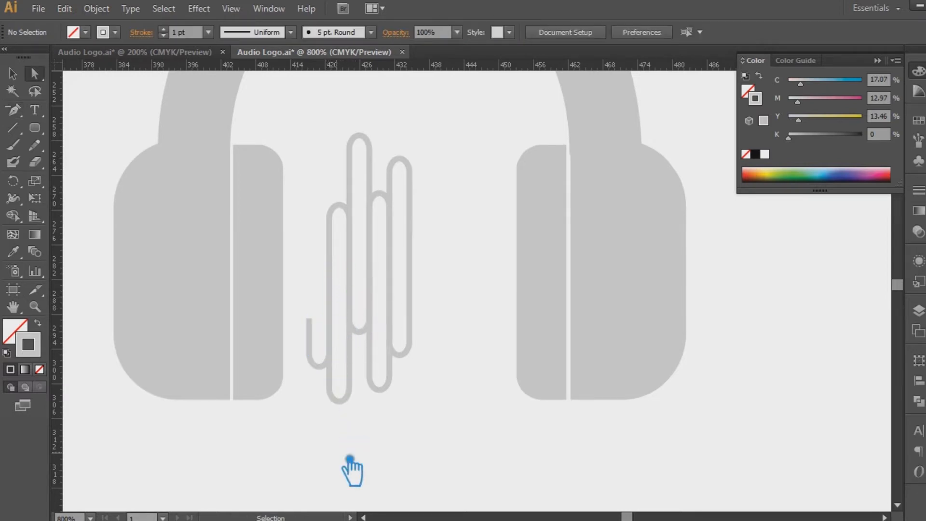
- Recolour the U-shaped hook's stroke to a greenish grey of C 27.33, M 20.85, Y 30.88, K 0
{"action": "key", "text": "ctrl+alt+2"}
{"action": "left_click", "coordinate": [13, 73]}
{"action": "left_click", "coordinate": [347, 426]}
{"action": "left_click", "coordinate": [319, 379]}
{"action": "double_click", "coordinate": [28, 345]}
{"action": "left_click", "coordinate": [440, 137]}
{"action": "left_click", "coordinate": [769, 95]}
{"action": "left_click", "coordinate": [464, 359]}
{"action": "left_click", "coordinate": [322, 368]}
{"action": "key", "text": "ctrl+shift+]"}
{"action": "left_click", "coordinate": [531, 356]}
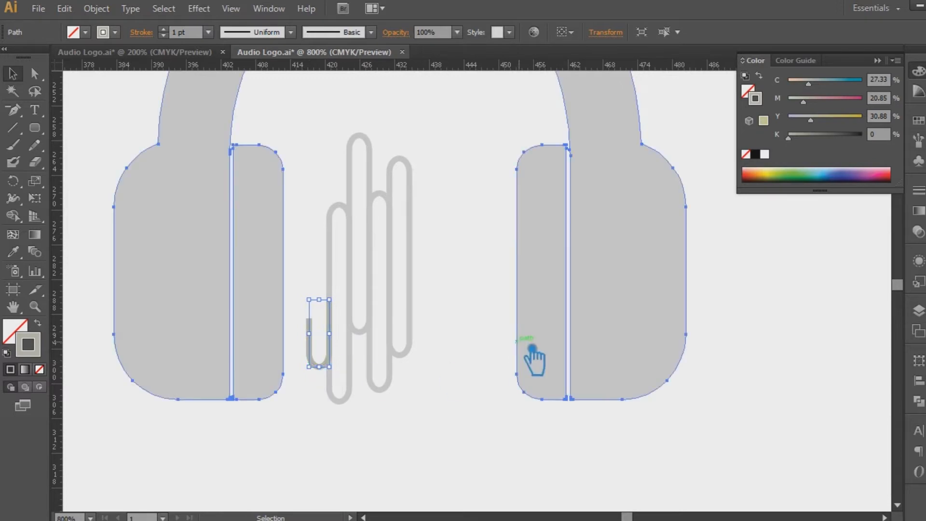
{"action": "left_click", "coordinate": [471, 324]}
- Add an anchor point low on the second outline's left side and delete it to remove that straight side
{"action": "left_click", "coordinate": [361, 382]}
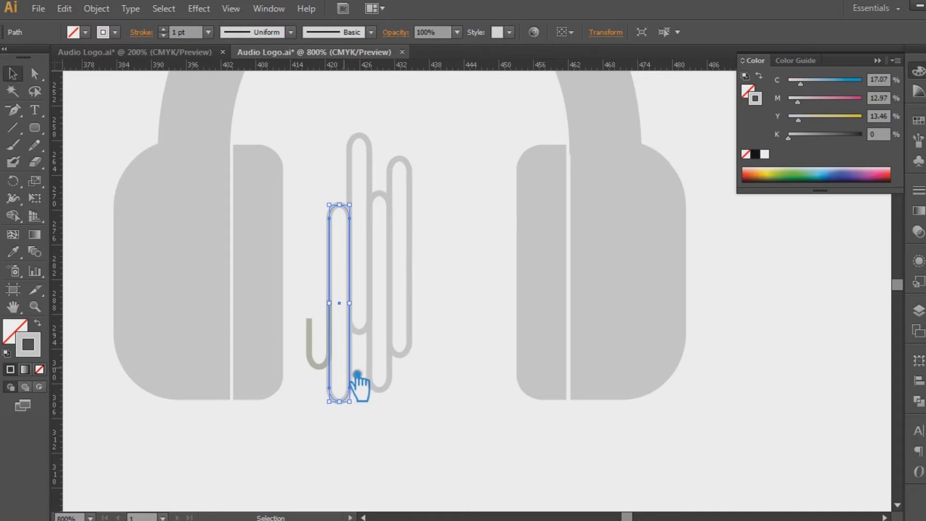
{"action": "key", "text": "p"}
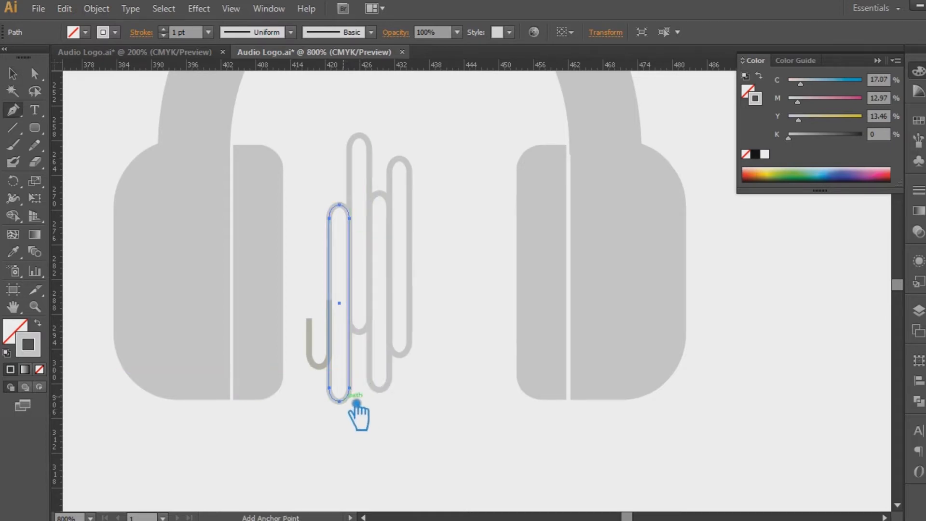
{"action": "left_click", "coordinate": [343, 378]}
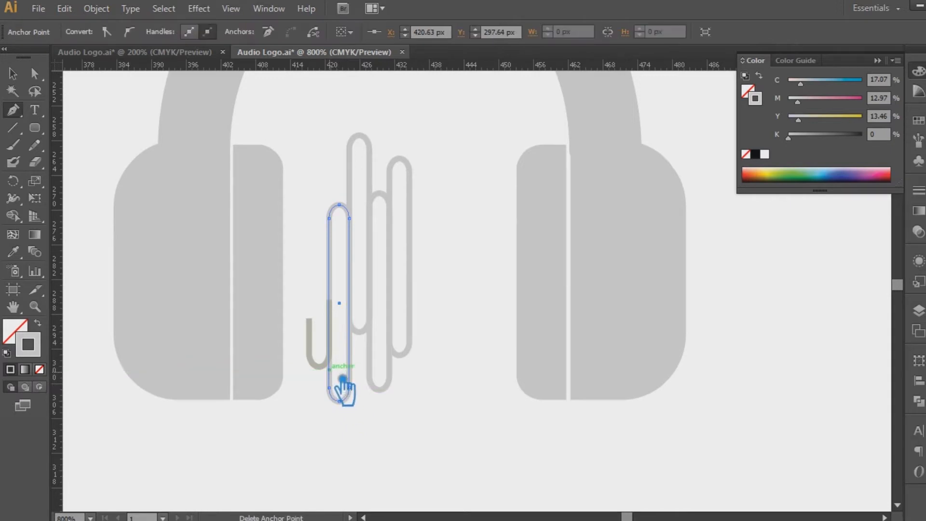
{"action": "key", "text": "Delete"}
{"action": "key", "text": "a"}
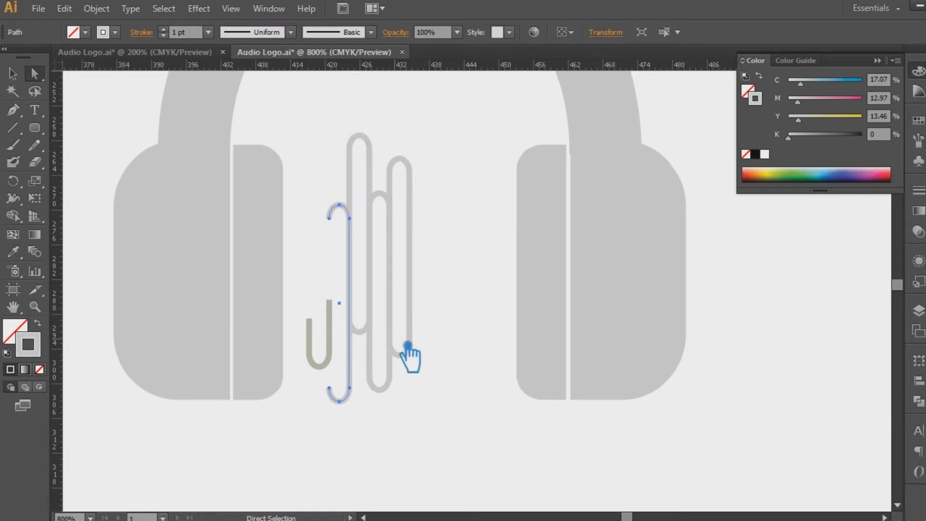
- Add an anchor point midway down the second outline's right side and remove the part of the path below it
{"action": "key", "text": "p"}
{"action": "key", "text": "ctrl"}
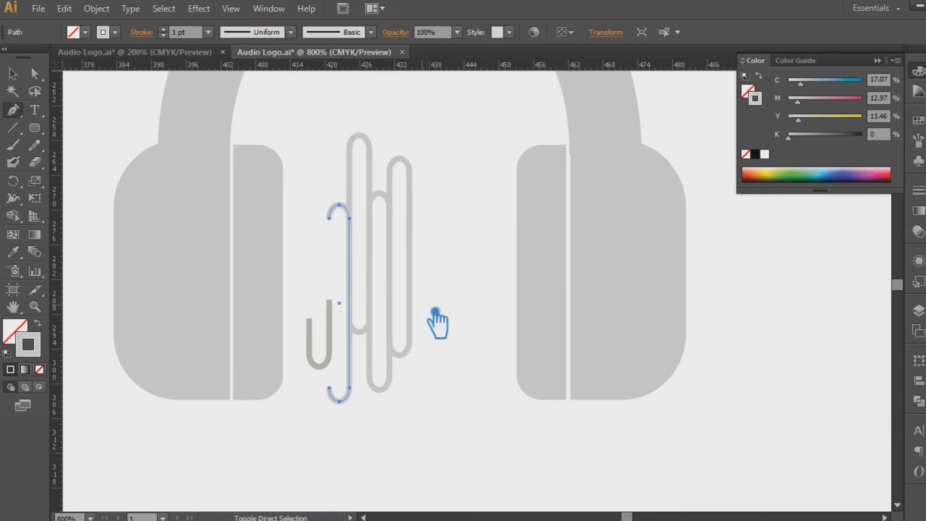
{"action": "left_click", "coordinate": [350, 283]}
{"action": "key", "text": "a"}
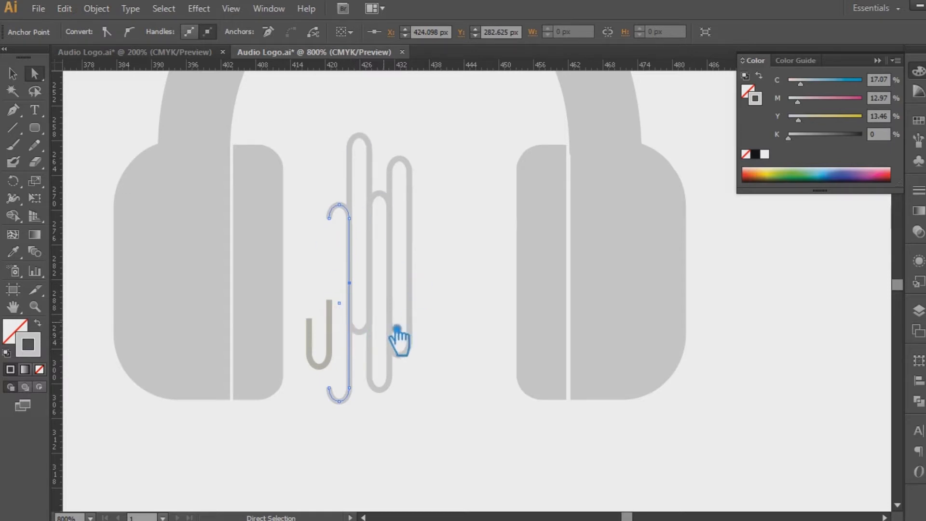
{"action": "key", "text": "minus"}
{"action": "left_click", "coordinate": [330, 389]}
{"action": "left_click", "coordinate": [354, 407]}
- Join the hook's upper right endpoint to the left endpoint of the arch above, forming one continuous wave path
{"action": "key", "text": "a"}
{"action": "left_click", "coordinate": [330, 300]}
{"action": "left_click", "coordinate": [330, 219], "text": "shift"}
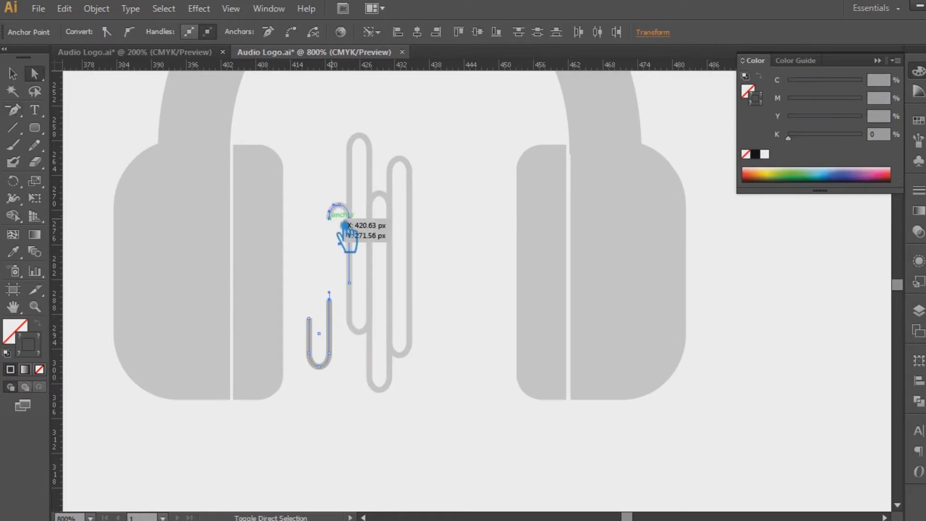
{"action": "left_click", "coordinate": [331, 219]}
{"action": "left_click", "coordinate": [330, 301], "text": "shift"}
{"action": "right_click", "coordinate": [343, 307]}
{"action": "left_click", "coordinate": [382, 383]}
{"action": "key", "text": "v"}
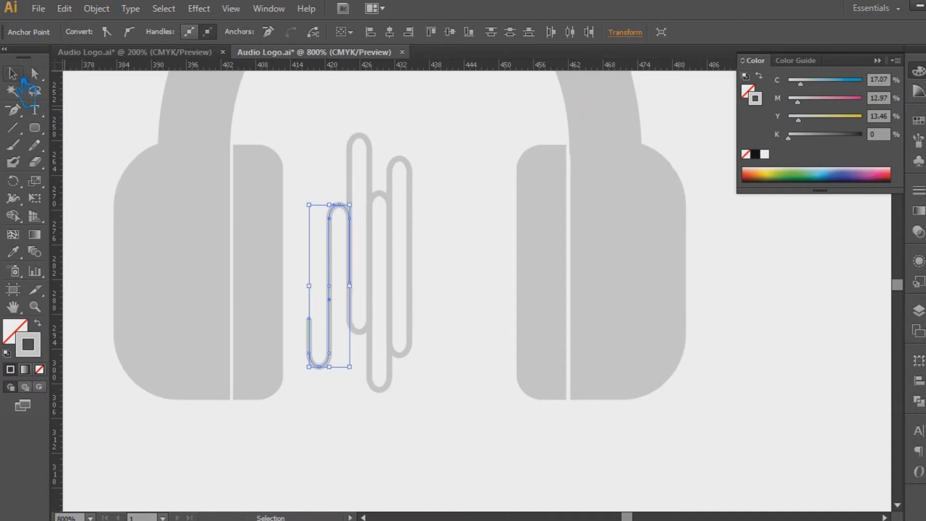
{"action": "left_click", "coordinate": [442, 395]}
{"action": "left_click", "coordinate": [340, 312]}
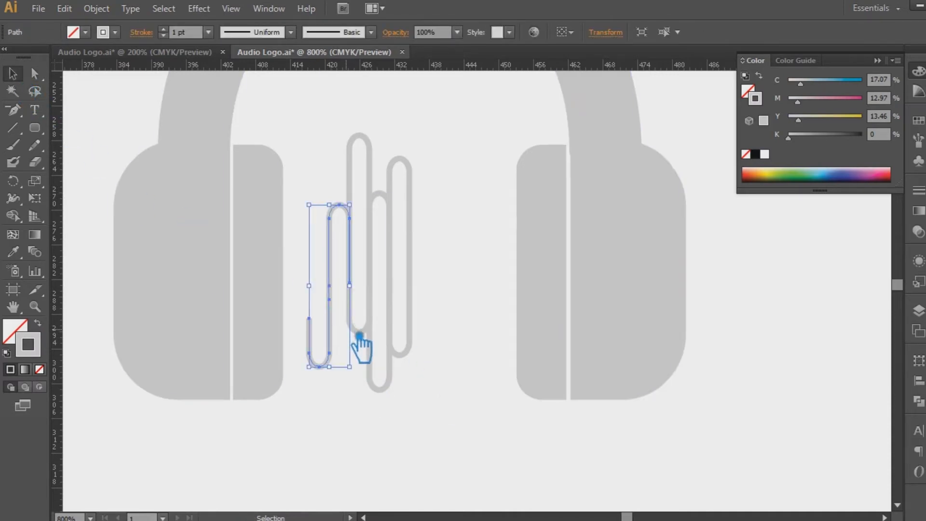
- Trim the remaining rounded outlines and join them to the wave, forming one continuous path with two arches and an open right end
{"action": "key", "text": "minus"}
{"action": "left_click", "coordinate": [346, 304]}
{"action": "key", "text": "Return"}
{"action": "left_click", "coordinate": [333, 286]}
{"action": "left_click", "coordinate": [623, 286]}
{"action": "left_click", "coordinate": [13, 73]}
{"action": "left_click", "coordinate": [345, 387]}
- Duplicate the wave about 17 px horizontally to the right and reflect the copy across the horizontal axis
{"action": "left_click_drag", "start_coordinate": [410, 308], "coordinate": [510, 308]}
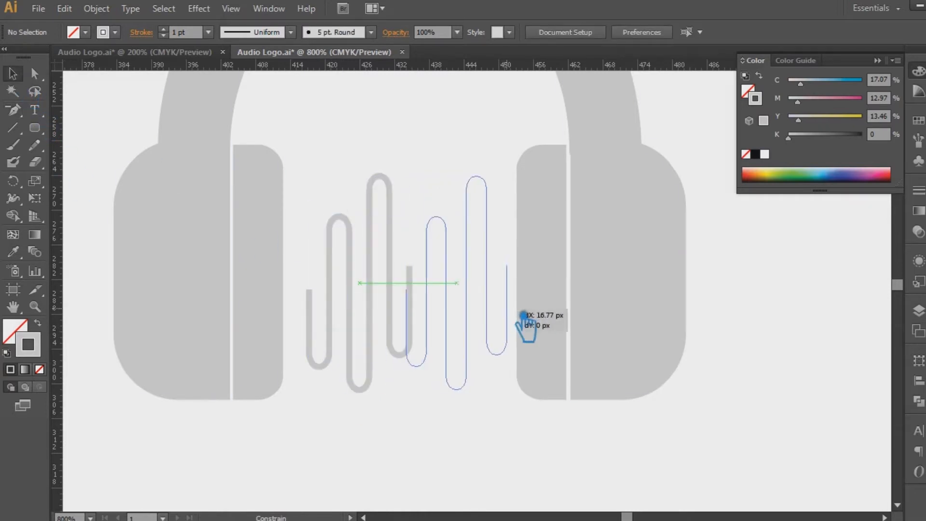
{"action": "right_click", "coordinate": [491, 297]}
{"action": "mouse_move", "coordinate": [558, 255]}
{"action": "left_click", "coordinate": [680, 307]}
{"action": "left_click", "coordinate": [198, 157]}
{"action": "left_click", "coordinate": [294, 324]}
{"action": "left_click", "coordinate": [350, 414]}
- Nudge the reflected copy vertically until its left end sits just above the original wave's right end
{"action": "left_click", "coordinate": [430, 299]}
{"action": "key", "text": "Up"}
{"action": "key", "text": "Up"}
{"action": "key", "text": "Up"}
{"action": "key", "text": "Up"}
{"action": "key", "text": "Up"}
{"action": "key", "text": "Down"}
{"action": "key", "text": "Down"}
{"action": "left_click", "coordinate": [467, 432]}
- Place a spare copy of the left wave half in the empty area below and left of the headphones
{"action": "key", "text": "ctrl+minus"}
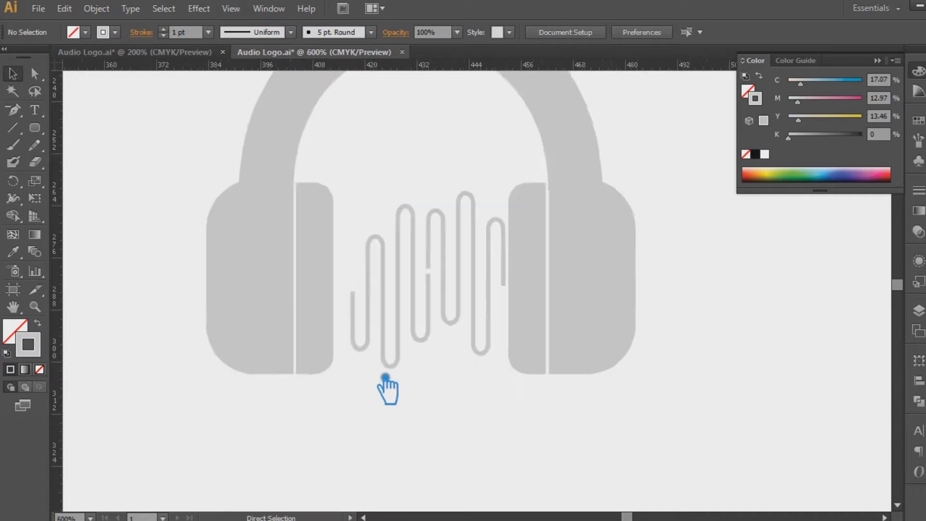
{"action": "key", "text": "ctrl+minus"}
{"action": "left_click", "coordinate": [441, 327]}
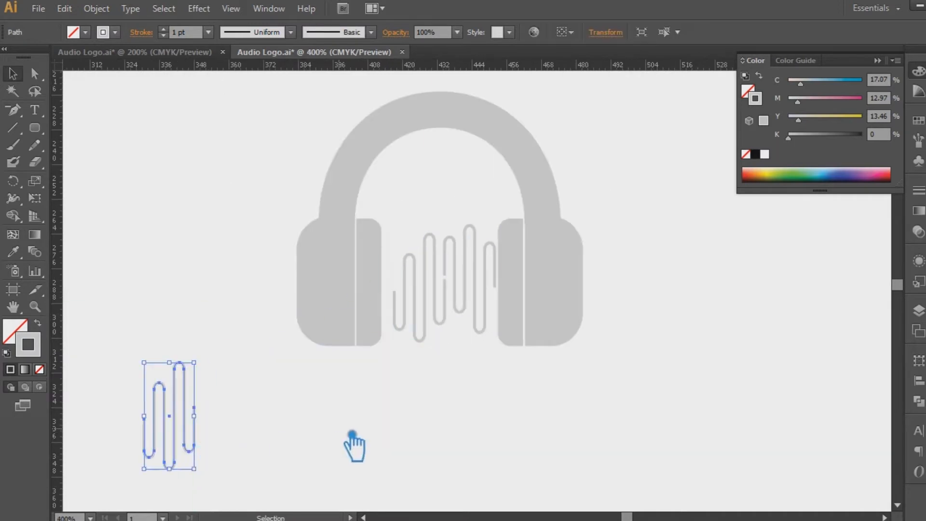
- Join the facing endpoints of the two wave halves into one path and delete the redundant anchor point at the joint
{"action": "key", "text": "ctrl+plus"}
{"action": "key", "text": "ctrl+plus"}
{"action": "left_click_drag", "start_coordinate": [507, 440], "coordinate": [574, 449]}
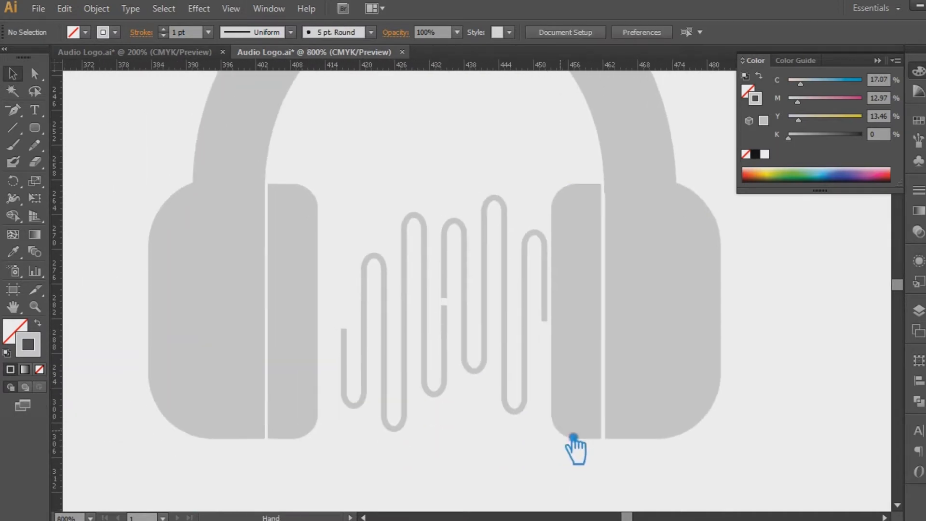
{"action": "left_click", "coordinate": [483, 327]}
{"action": "left_click", "coordinate": [459, 260]}
{"action": "left_click_drag", "start_coordinate": [463, 342], "coordinate": [438, 299]}
{"action": "key", "text": "a"}
{"action": "right_click", "coordinate": [448, 306]}
{"action": "left_click", "coordinate": [480, 379]}
{"action": "key", "text": "minus"}
{"action": "left_click", "coordinate": [446, 306]}
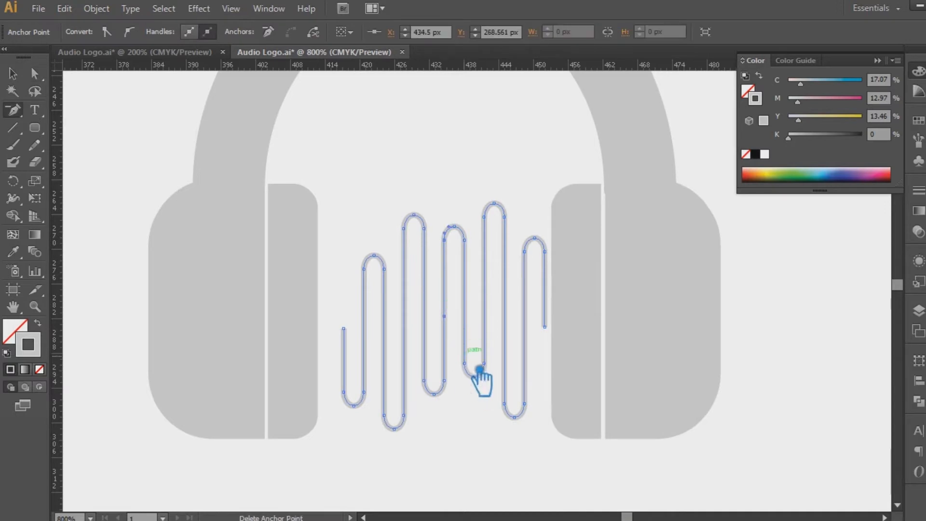
- Lower the two central troughs to an equal depth and raise the arch between them
{"action": "left_click", "coordinate": [14, 74]}
{"action": "key", "text": "a"}
{"action": "mouse_move", "coordinate": [456, 416]}
{"action": "left_mouse_down"}
{"action": "mouse_move", "coordinate": [420, 368]}
{"action": "mouse_move", "coordinate": [426, 434]}
{"action": "mouse_move", "coordinate": [418, 429]}
{"action": "left_mouse_up"}
{"action": "left_click_drag", "start_coordinate": [491, 399], "coordinate": [454, 343]}
{"action": "left_click_drag", "start_coordinate": [470, 373], "coordinate": [501, 450]}
{"action": "left_click_drag", "start_coordinate": [439, 210], "coordinate": [469, 251]}
{"action": "key", "text": "Up"}
{"action": "key", "text": "Up"}
{"action": "key", "text": "Up"}
{"action": "key", "text": "Up"}
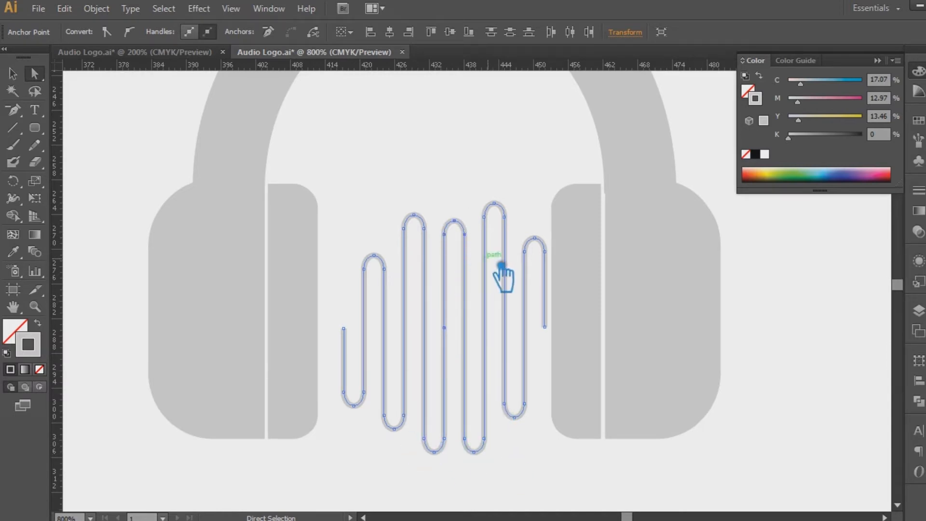
- Lower the arch just right of the central one to about the height of the wave's first arch
{"action": "left_click_drag", "start_coordinate": [477, 194], "coordinate": [519, 227]}
{"action": "key", "text": "Down"}
{"action": "key", "text": "Down"}
{"action": "key", "text": "Down"}
{"action": "key", "text": "Down"}
{"action": "key", "text": "Down"}
{"action": "key", "text": "Down"}
{"action": "key", "text": "Down"}
{"action": "key", "text": "Down"}
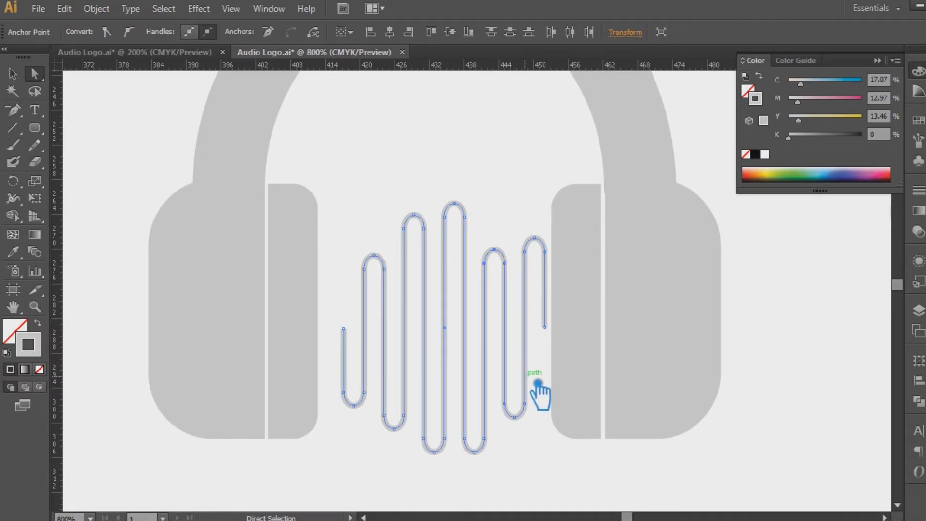
- Add a horizontal guide at the top of the first arch and lower the fourth arch to meet it
{"action": "left_click_drag", "start_coordinate": [297, 66], "coordinate": [374, 256]}
{"action": "left_click_drag", "start_coordinate": [482, 240], "coordinate": [523, 280]}
{"action": "key", "text": "Down"}
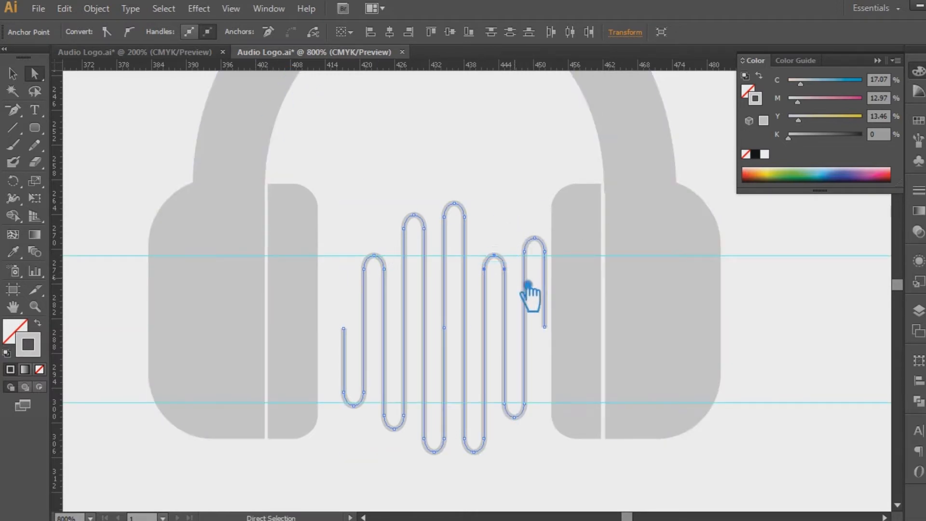
- Raise the last trough and the first trough to meet the lower horizontal guide
{"action": "left_click_drag", "start_coordinate": [540, 429], "coordinate": [493, 396]}
{"action": "key", "text": "Up"}
{"action": "key", "text": "Up"}
{"action": "key", "text": "Up"}
{"action": "left_click_drag", "start_coordinate": [376, 421], "coordinate": [336, 387]}
{"action": "key", "text": "Up"}
- Nudge the whole wave left to even out its gaps to the two ear cups
{"action": "left_click", "coordinate": [13, 74]}
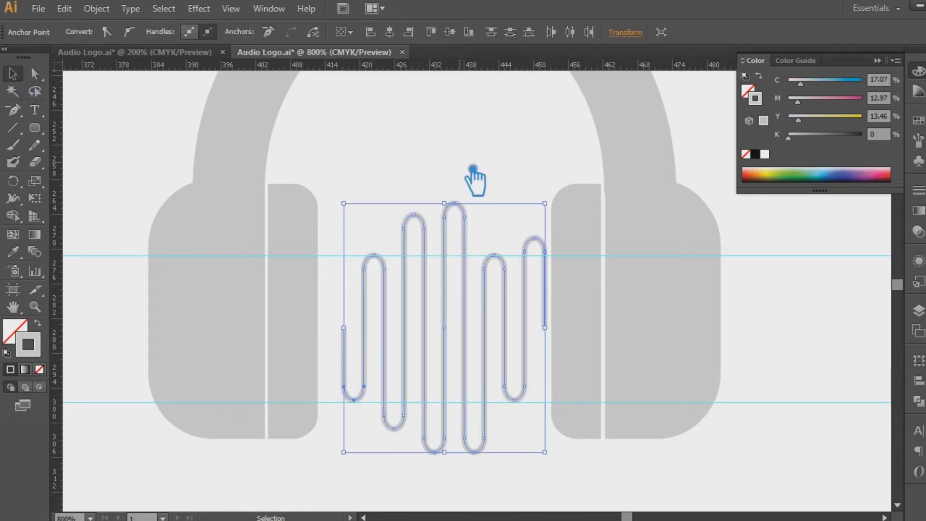
{"action": "left_click", "coordinate": [460, 166]}
{"action": "left_click", "coordinate": [464, 297]}
{"action": "key", "text": "Left"}
{"action": "key", "text": "Left"}
{"action": "key", "text": "Left"}
{"action": "left_click", "coordinate": [459, 182]}
- Lower the first and second arches of the wave while keeping them stepped up towards the centre
{"action": "key", "text": "a"}
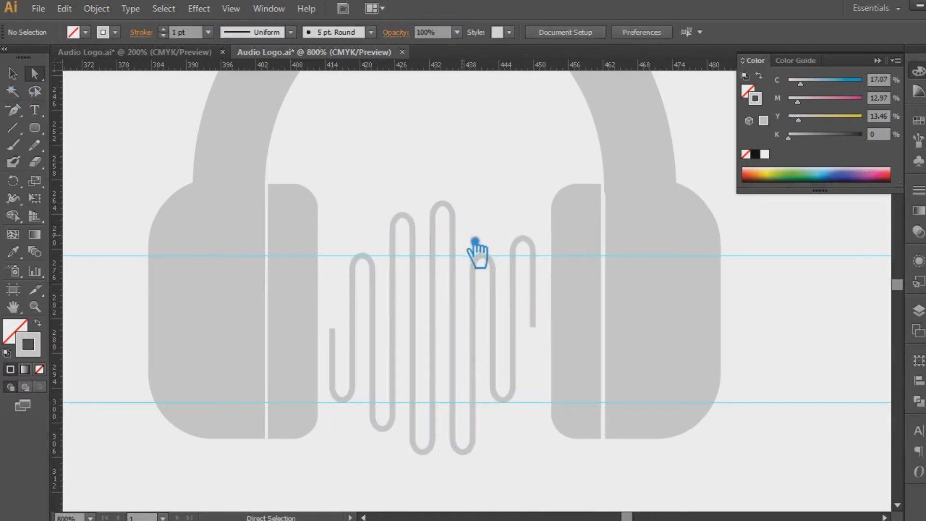
{"action": "left_click_drag", "start_coordinate": [360, 244], "coordinate": [400, 308]}
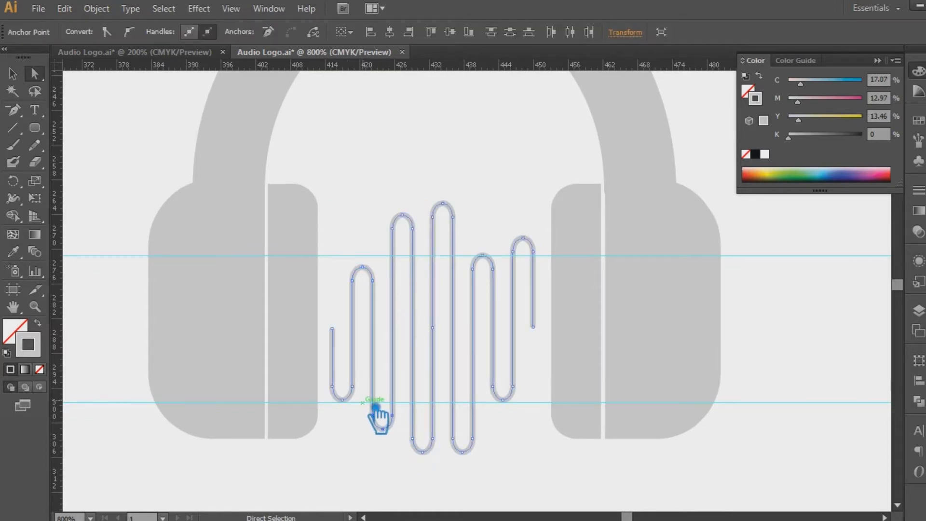
{"action": "left_click_drag", "start_coordinate": [386, 197], "coordinate": [428, 243]}
{"action": "key", "text": "Down"}
{"action": "key", "text": "Down"}
{"action": "key", "text": "Down"}
{"action": "left_click_drag", "start_coordinate": [342, 257], "coordinate": [384, 293]}
{"action": "key", "text": "Down"}
{"action": "key", "text": "Down"}
{"action": "key", "text": "Down"}
- Move the upper guide down to the first arch's top and lower the fourth arch to meet it
{"action": "left_click", "coordinate": [376, 276]}
{"action": "left_click_drag", "start_coordinate": [376, 256], "coordinate": [394, 285]}
{"action": "left_click", "coordinate": [374, 235]}
{"action": "left_click_drag", "start_coordinate": [467, 243], "coordinate": [508, 279]}
{"action": "key", "text": "Down"}
{"action": "key", "text": "Down"}
{"action": "key", "text": "Down"}
{"action": "key", "text": "Down"}
{"action": "key", "text": "Down"}
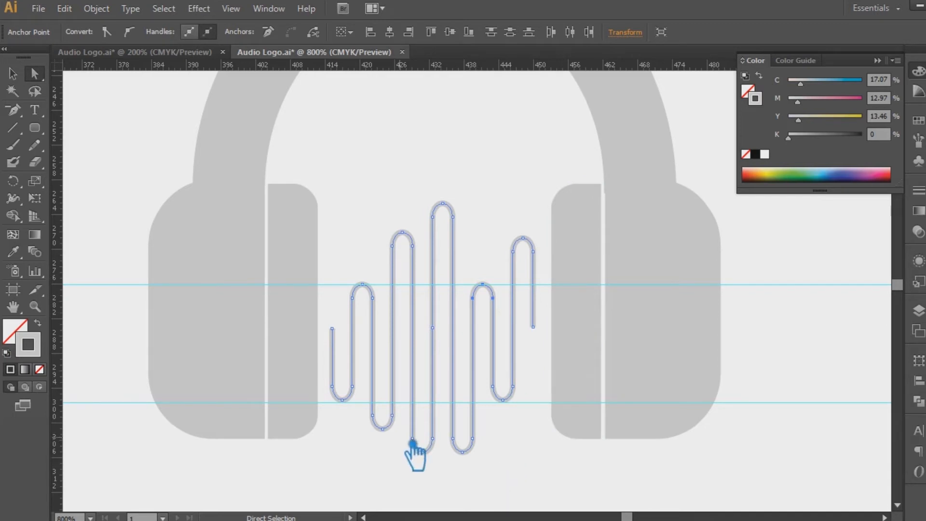
- Add a horizontal guide at the wave's left endpoint and nudge the right endpoint down towards it
{"action": "left_click_drag", "start_coordinate": [400, 67], "coordinate": [369, 329]}
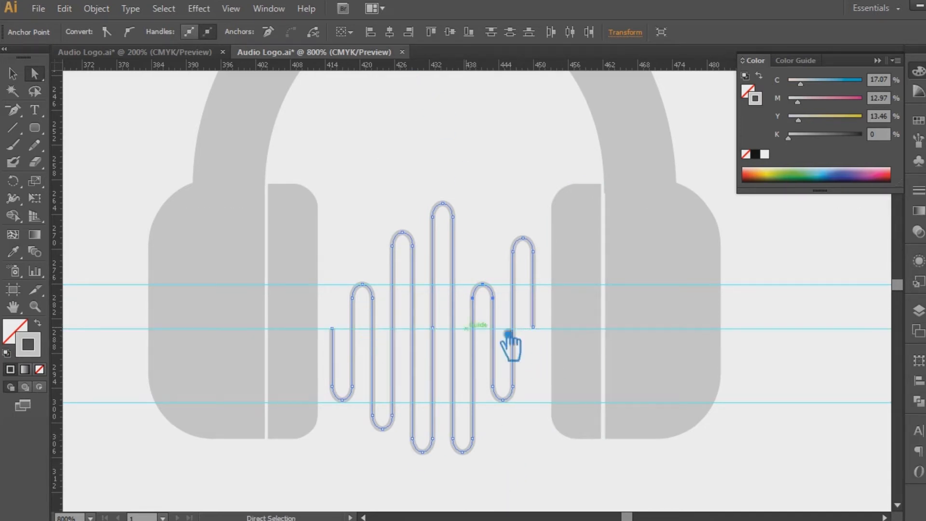
{"action": "left_click", "coordinate": [533, 327]}
{"action": "key", "text": "Down"}
- Raise the fourth arch to nearly the height of the last arch
{"action": "left_click", "coordinate": [483, 285]}
{"action": "key", "text": "Up"}
{"action": "key", "text": "Up"}
{"action": "key", "text": "Up"}
{"action": "key", "text": "Up"}
{"action": "key", "text": "Up"}
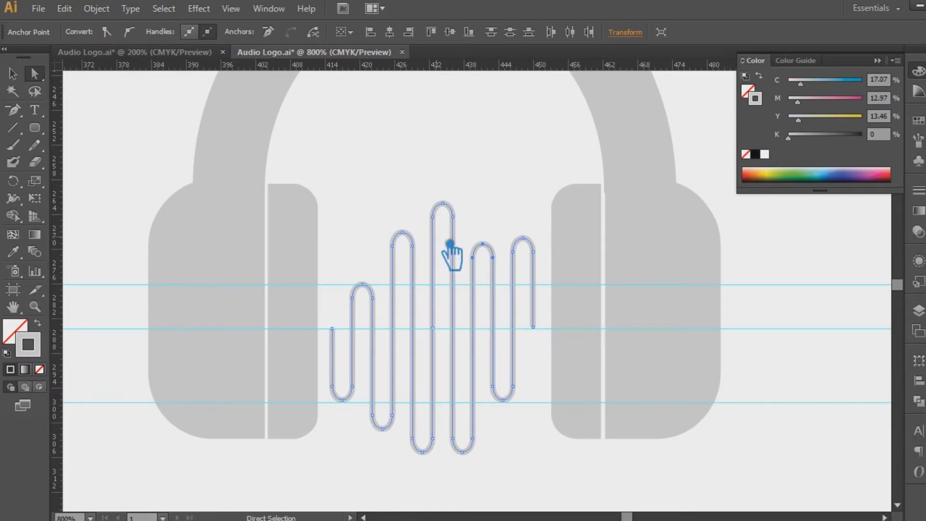
- Raise the third trough from the left until it nearly meets the lower horizontal guide
{"action": "left_click", "coordinate": [422, 437]}
{"action": "key", "text": "Up"}
{"action": "key", "text": "Up"}
{"action": "key", "text": "Up"}
{"action": "key", "text": "Up"}
{"action": "key", "text": "Up"}
{"action": "key", "text": "Up"}
{"action": "key", "text": "Up"}
{"action": "key", "text": "Up"}
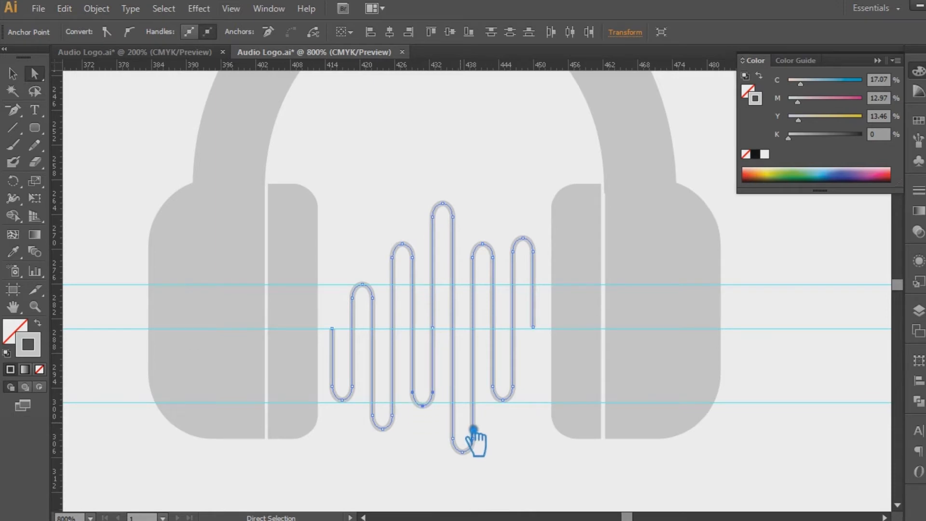
- Lower the tallest central arch and the second arch slightly by equal amounts
{"action": "left_click_drag", "start_coordinate": [420, 189], "coordinate": [472, 224]}
{"action": "key", "text": "Down"}
{"action": "key", "text": "Down"}
{"action": "left_click_drag", "start_coordinate": [380, 228], "coordinate": [432, 272]}
{"action": "key", "text": "Down"}
{"action": "key", "text": "Down"}
- Raise the deepest trough slightly and lower the fourth arch below the height of the second arch
{"action": "left_click_drag", "start_coordinate": [512, 478], "coordinate": [446, 423]}
{"action": "key", "text": "Up"}
{"action": "key", "text": "Up"}
{"action": "left_click_drag", "start_coordinate": [462, 230], "coordinate": [499, 271]}
{"action": "key", "text": "Down"}
{"action": "key", "text": "Down"}
{"action": "key", "text": "Down"}
{"action": "key", "text": "Down"}
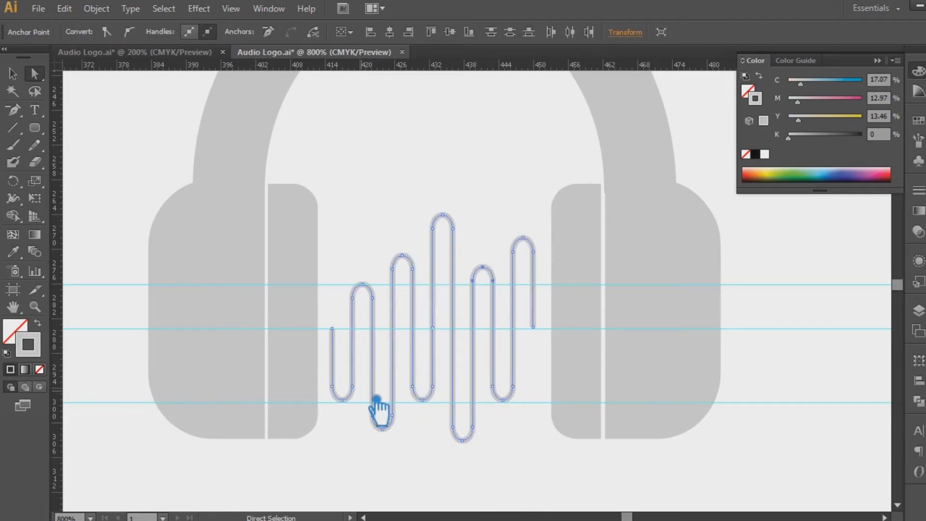
- Try to extend the wave's right end horizontally to the right ear cup with the Pen tool
{"action": "left_click", "coordinate": [424, 456]}
{"action": "left_click", "coordinate": [534, 328]}
{"action": "key", "text": "p"}
{"action": "left_click_drag", "start_coordinate": [553, 336], "coordinate": [562, 335]}
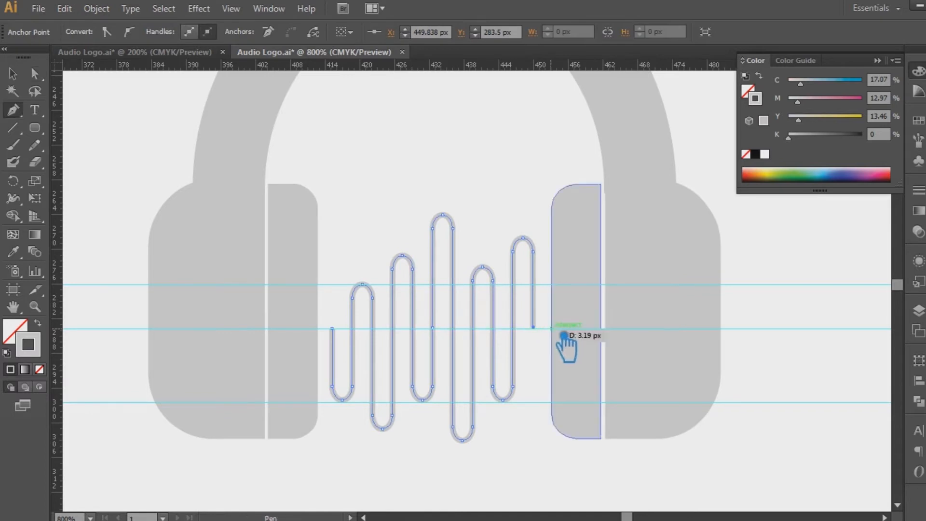
- Try to extend the wave's left end to the left ear cup and undo the extensions at both ends
{"action": "left_click", "coordinate": [33, 76]}
{"action": "left_click", "coordinate": [15, 75]}
{"action": "left_click", "coordinate": [347, 163]}
{"action": "left_click", "coordinate": [370, 292]}
{"action": "left_click", "coordinate": [16, 111]}
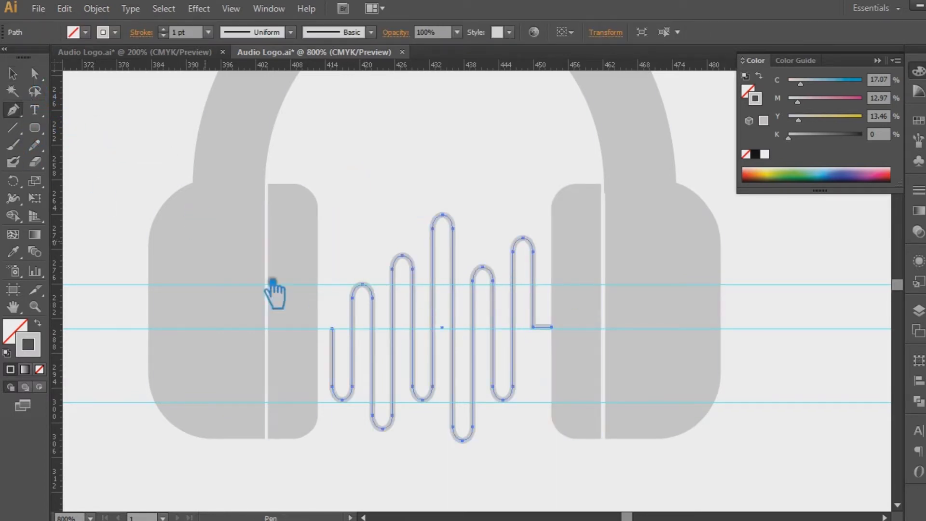
{"action": "left_click", "coordinate": [333, 330]}
{"action": "left_click", "coordinate": [320, 328], "text": "shift"}
{"action": "key", "text": "ctrl+z"}
{"action": "key", "text": "a"}
{"action": "key", "text": "ctrl+z"}
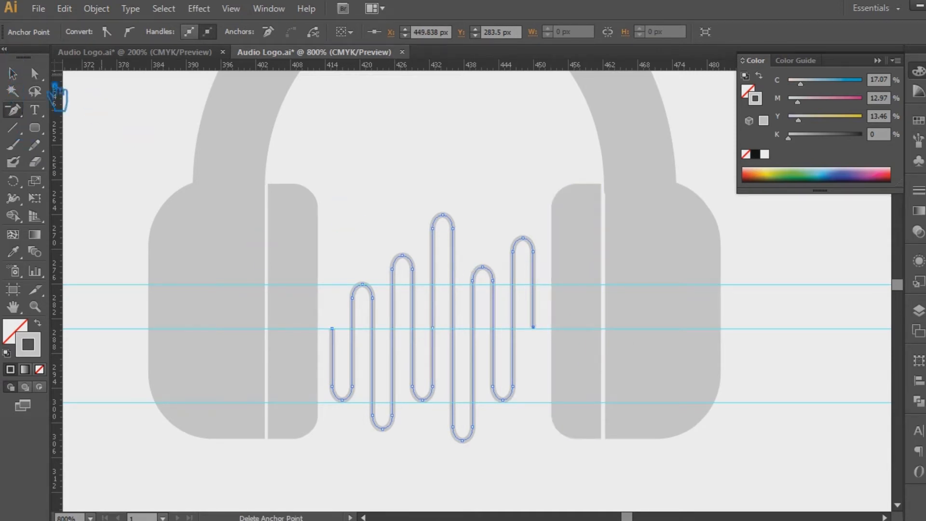
- Select the headphone shapes together with the wave and align them to a common horizontal centre
{"action": "left_click", "coordinate": [13, 74]}
{"action": "left_click", "coordinate": [470, 176]}
{"action": "key", "text": "ctrl+minus"}
{"action": "key", "text": "ctrl+minus"}
{"action": "left_click_drag", "start_coordinate": [628, 382], "coordinate": [285, 142]}
{"action": "left_click", "coordinate": [610, 32]}
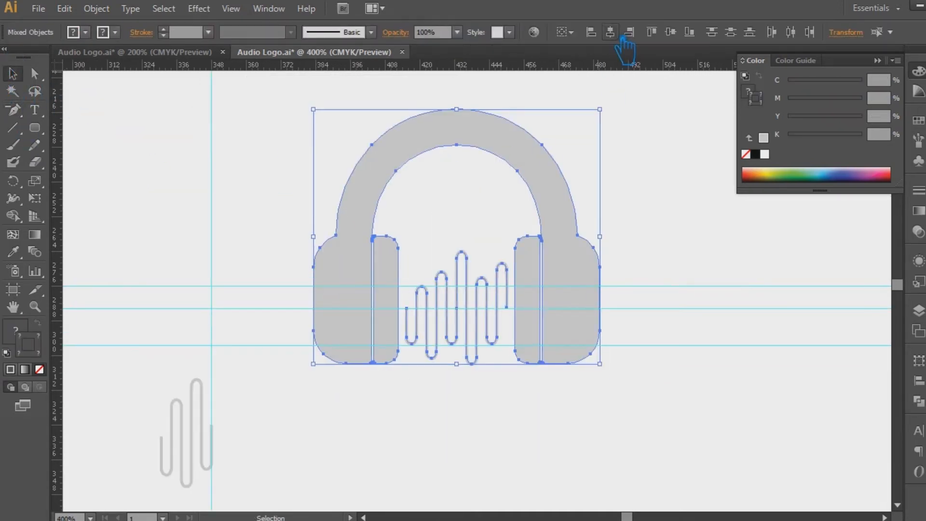
{"action": "left_click", "coordinate": [650, 202]}
- Align the wave's right endpoint with the middle guide and save the document
{"action": "key", "text": "ctrl+plus"}
{"action": "key", "text": "ctrl+plus"}
{"action": "key", "text": "ctrl+plus"}
{"action": "left_click_drag", "start_coordinate": [534, 159], "coordinate": [568, 126]}
{"action": "key", "text": "a"}
{"action": "left_click", "coordinate": [598, 307]}
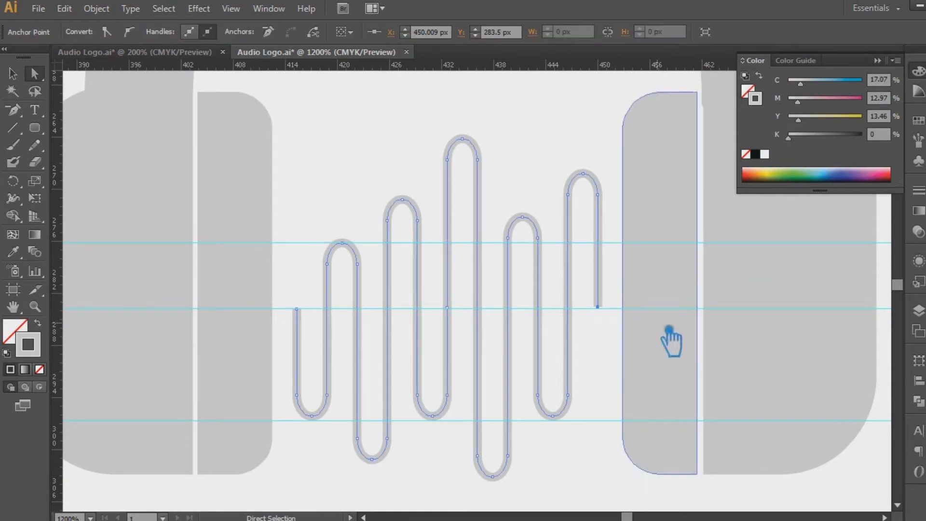
{"action": "left_click_drag", "start_coordinate": [597, 307], "coordinate": [597, 307]}
{"action": "key", "text": "ctrl+s"}
- Extend the wave's left end horizontally to the left ear cup with the Pen tool and select its right endpoint
{"action": "key", "text": "p"}
{"action": "left_click", "coordinate": [297, 309]}
{"action": "left_click", "coordinate": [286, 314]}
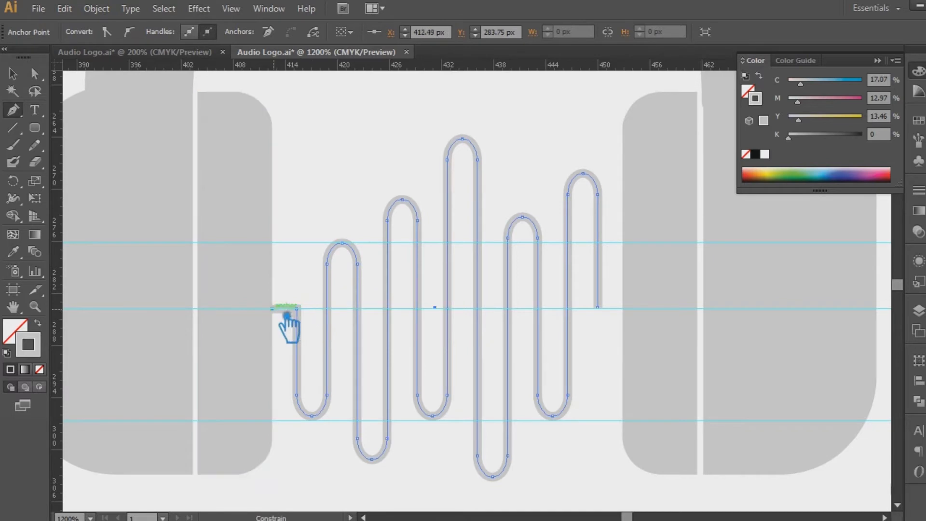
{"action": "key", "text": "a"}
{"action": "left_click", "coordinate": [598, 308]}
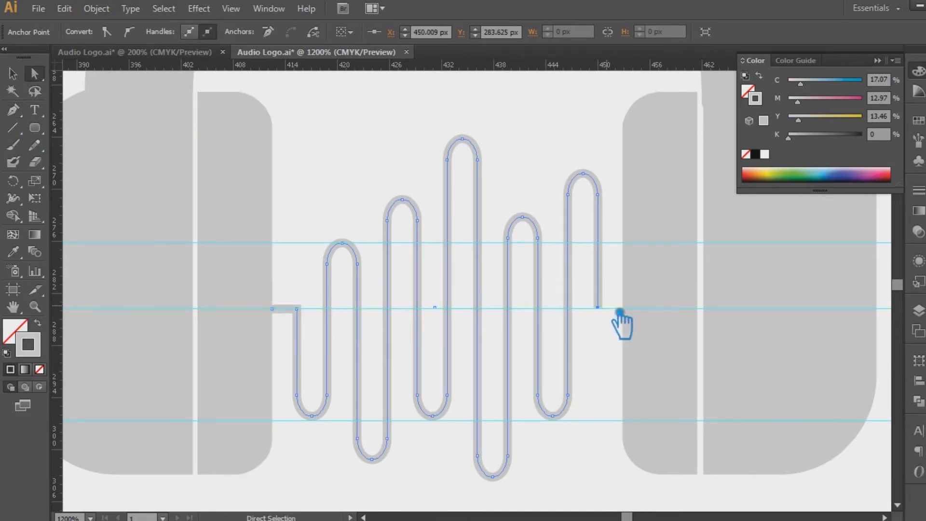
- Extend the wave's right end horizontally to the right ear cup with the Pen tool
{"action": "key", "text": "p"}
{"action": "left_click", "coordinate": [624, 307]}
{"action": "key", "text": "v"}
{"action": "left_click", "coordinate": [372, 129]}
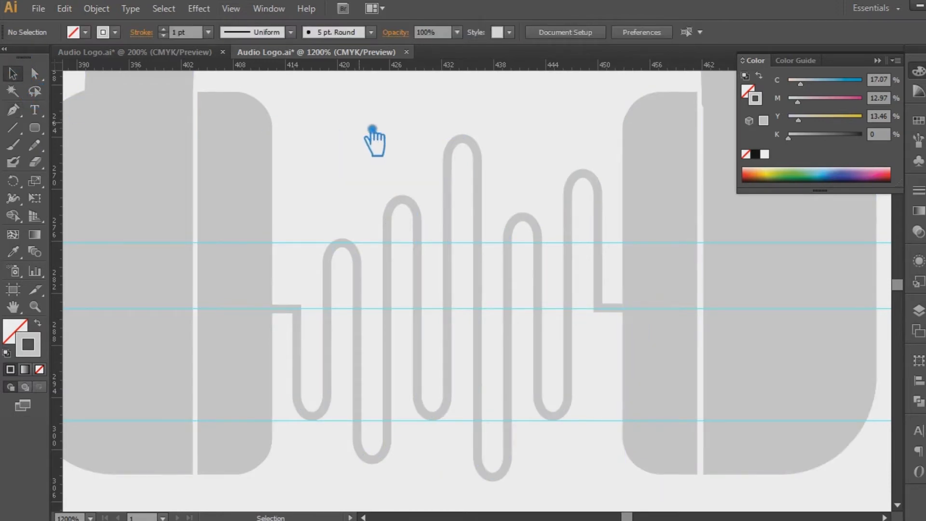
{"action": "key", "text": "ctrl+minus"}
{"action": "key", "text": "ctrl+minus"}
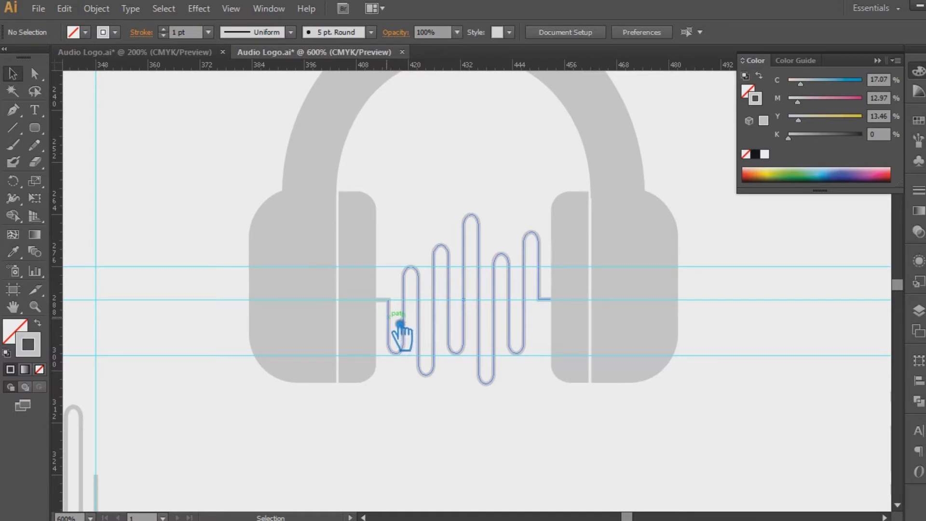
{"action": "left_click", "coordinate": [402, 308]}
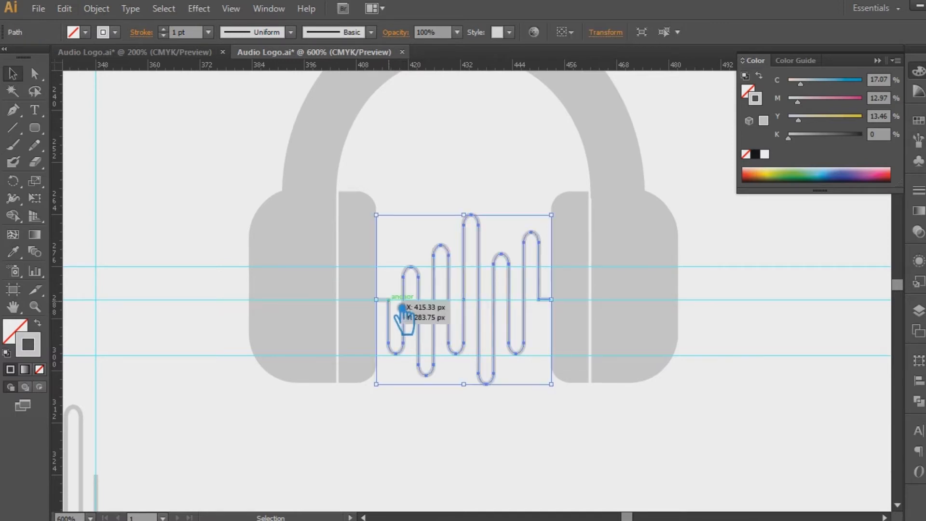
{"action": "left_click", "coordinate": [460, 421]}
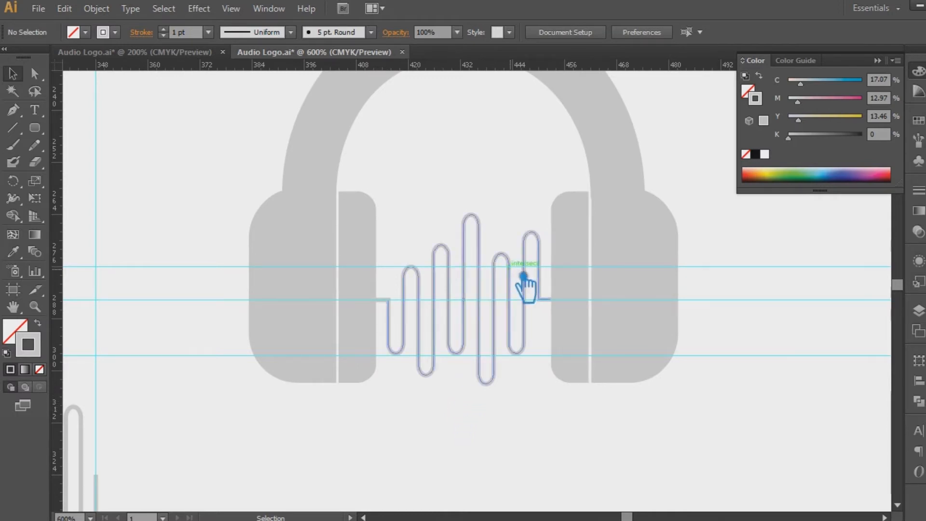
- Add a horizontal guide at the second peak's top, then level the fourth peak with it and the fifth peak with the first
{"action": "left_click_drag", "start_coordinate": [472, 66], "coordinate": [460, 251]}
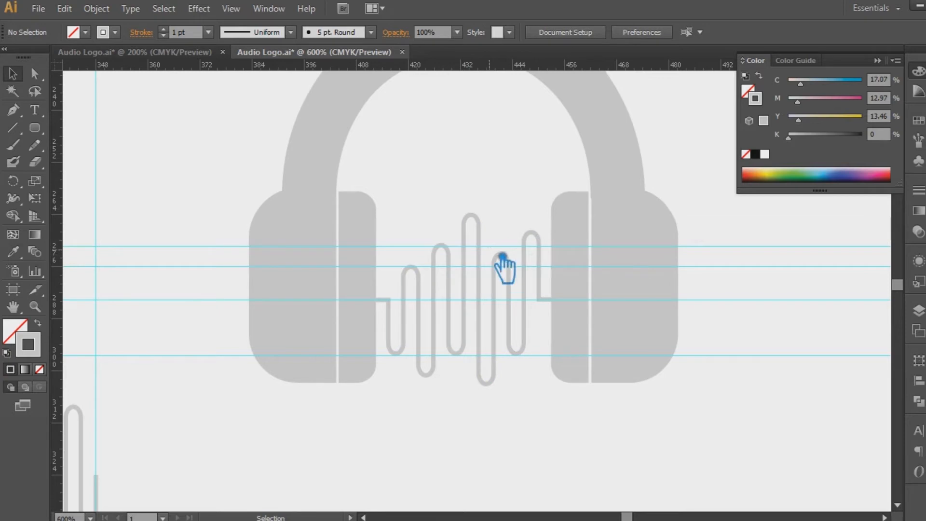
{"action": "left_click", "coordinate": [514, 263]}
{"action": "key", "text": "a"}
{"action": "left_click_drag", "start_coordinate": [515, 262], "coordinate": [515, 255]}
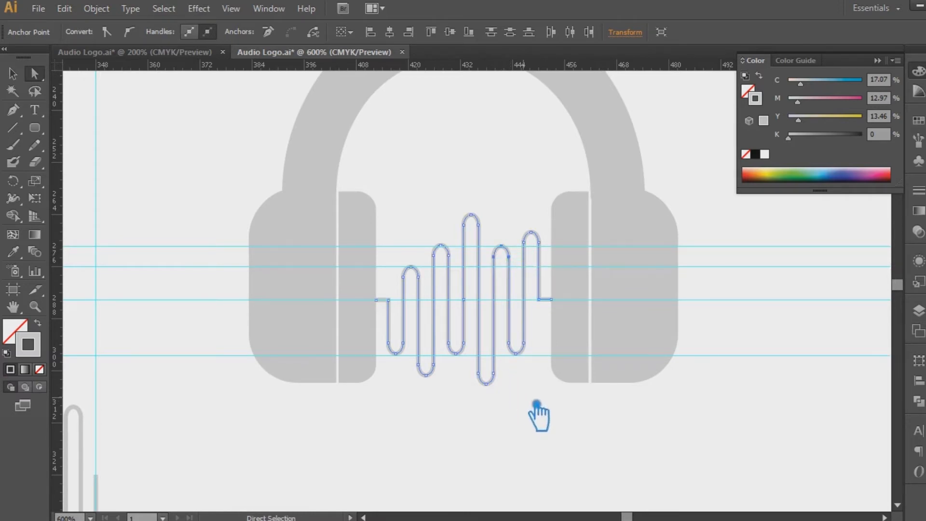
{"action": "left_click_drag", "start_coordinate": [518, 216], "coordinate": [544, 273]}
{"action": "left_click", "coordinate": [553, 402]}
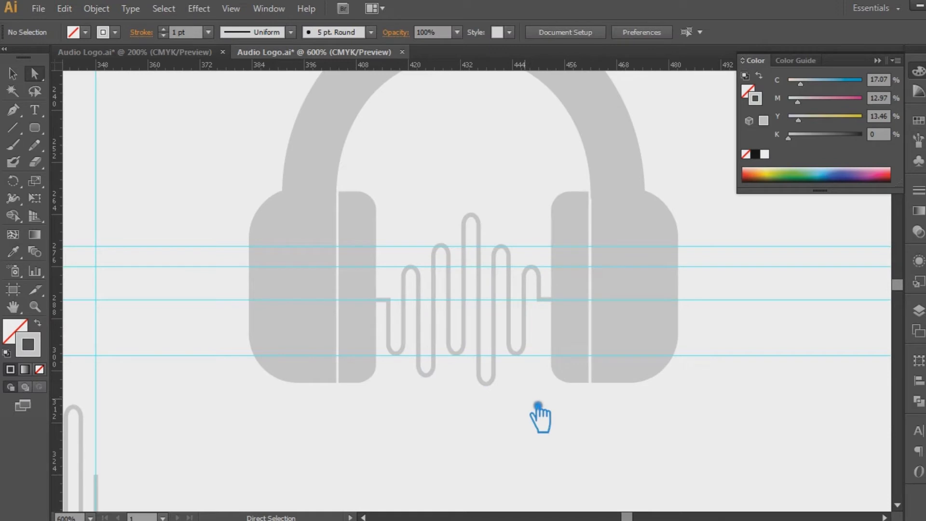
- Flip the wave upside down between the ear cups with the Reflect transformation
{"action": "key", "text": "ctrl+minus"}
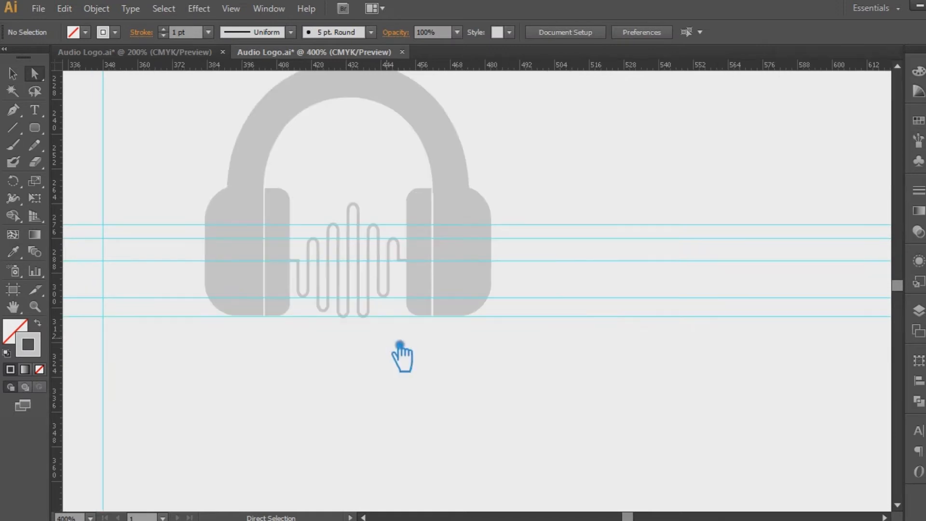
{"action": "left_click", "coordinate": [12, 74]}
{"action": "left_click", "coordinate": [368, 279]}
{"action": "right_click", "coordinate": [357, 266]}
{"action": "mouse_move", "coordinate": [464, 457]}
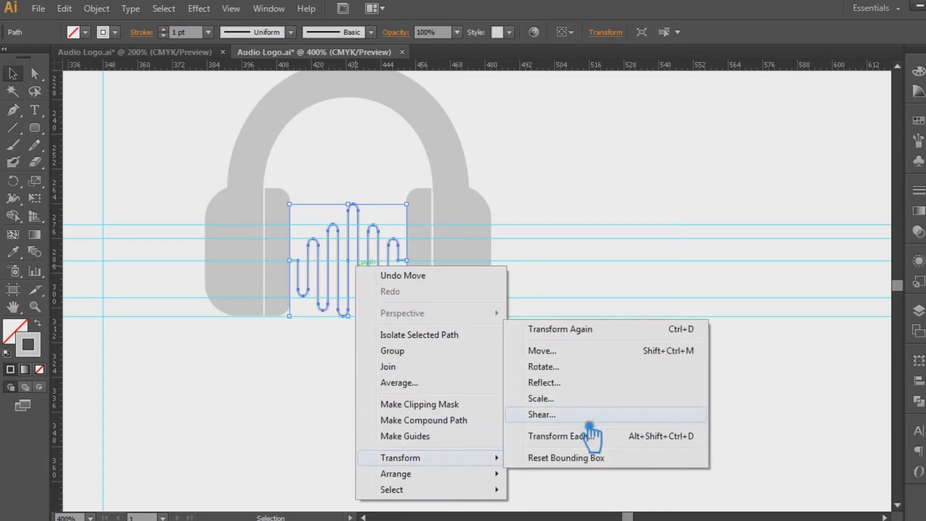
{"action": "left_click", "coordinate": [545, 382]}
{"action": "left_click", "coordinate": [307, 319]}
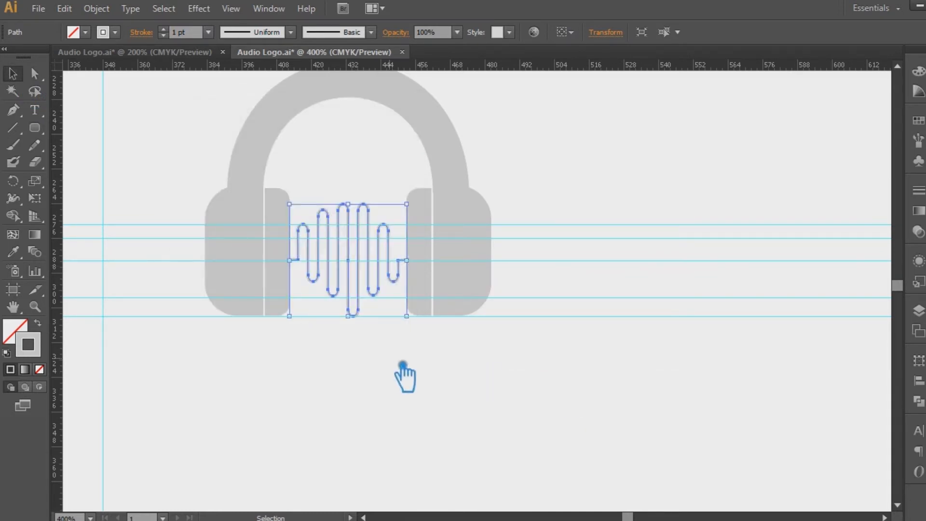
{"action": "left_click", "coordinate": [403, 364]}
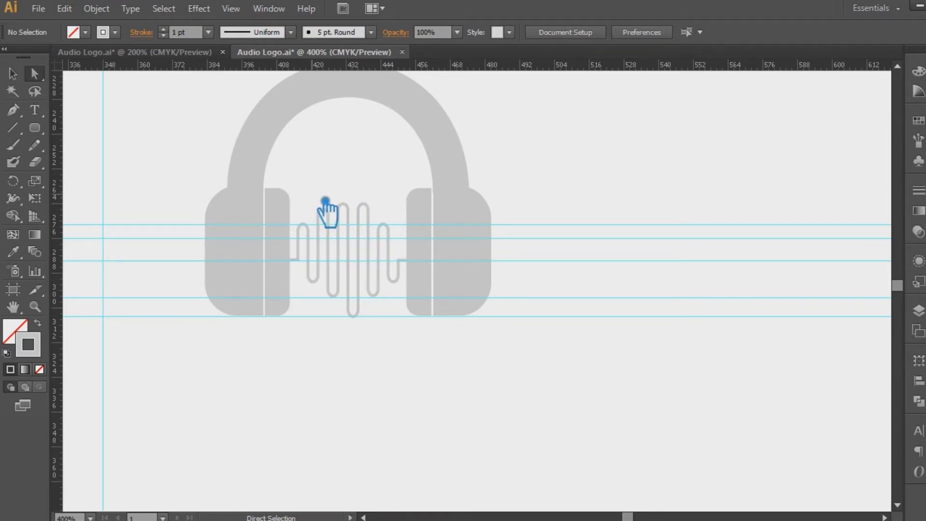
- Try to lower the wave's second trough to the lowest guide
{"action": "left_click", "coordinate": [351, 237], "text": "ctrl"}
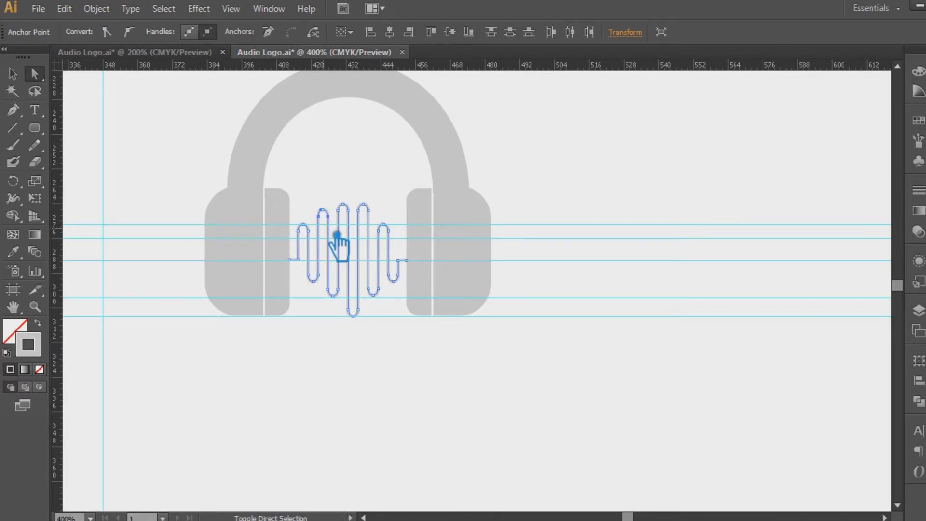
{"action": "left_click", "coordinate": [321, 213], "text": "ctrl"}
{"action": "left_click", "coordinate": [329, 208]}
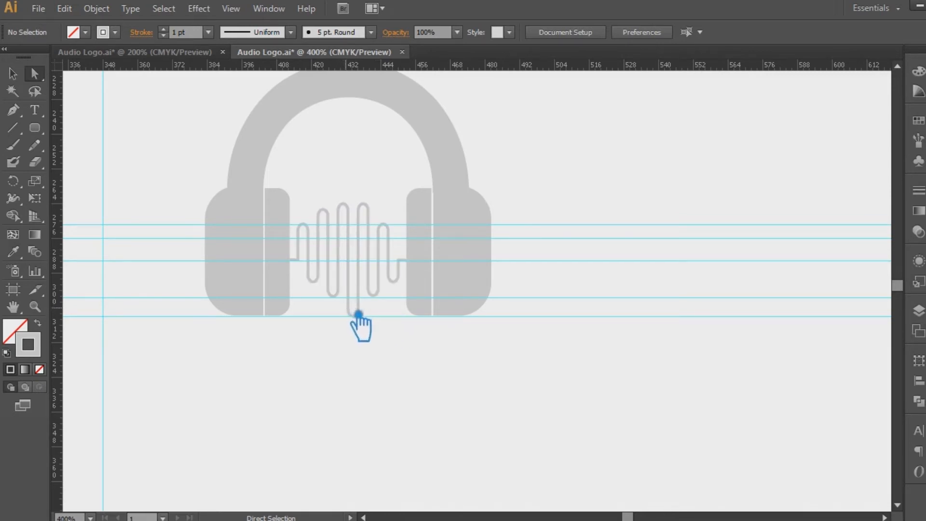
{"action": "left_click", "coordinate": [345, 288]}
{"action": "left_click_drag", "start_coordinate": [346, 289], "coordinate": [346, 321]}
{"action": "left_click", "coordinate": [373, 367]}
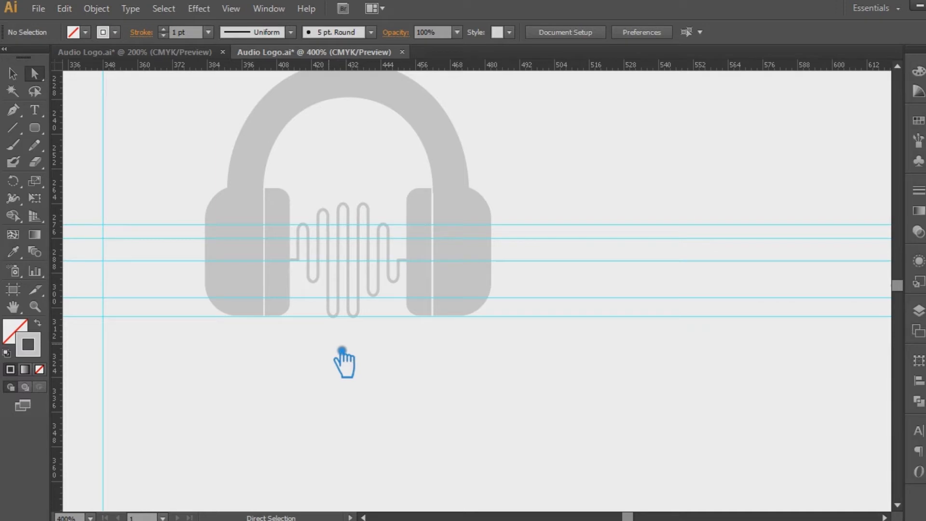
- Lower the wave's second and fourth peaks to the uppermost horizontal guide
{"action": "left_click", "coordinate": [345, 226]}
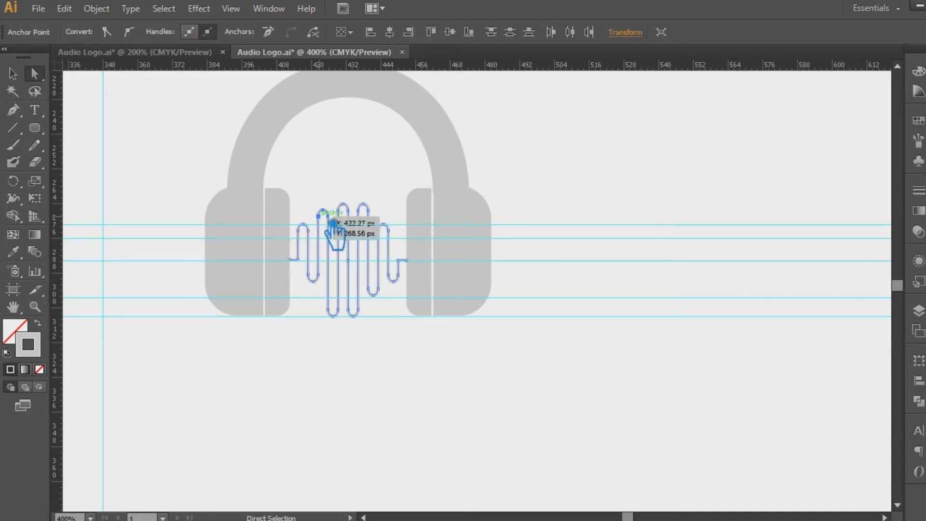
{"action": "mouse_move", "coordinate": [345, 228]}
{"action": "left_mouse_down"}
{"action": "mouse_move", "coordinate": [335, 227]}
{"action": "mouse_move", "coordinate": [338, 240]}
{"action": "left_mouse_up"}
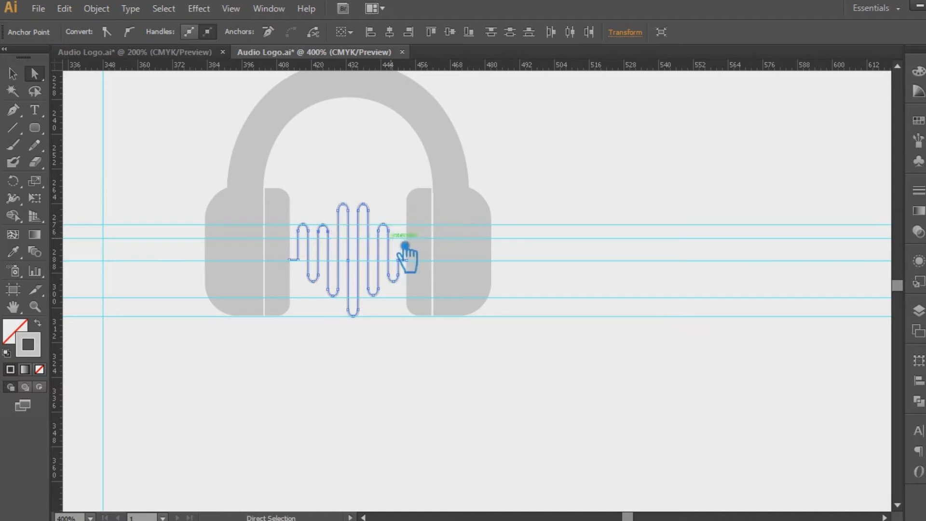
{"action": "left_click_drag", "start_coordinate": [358, 192], "coordinate": [385, 245]}
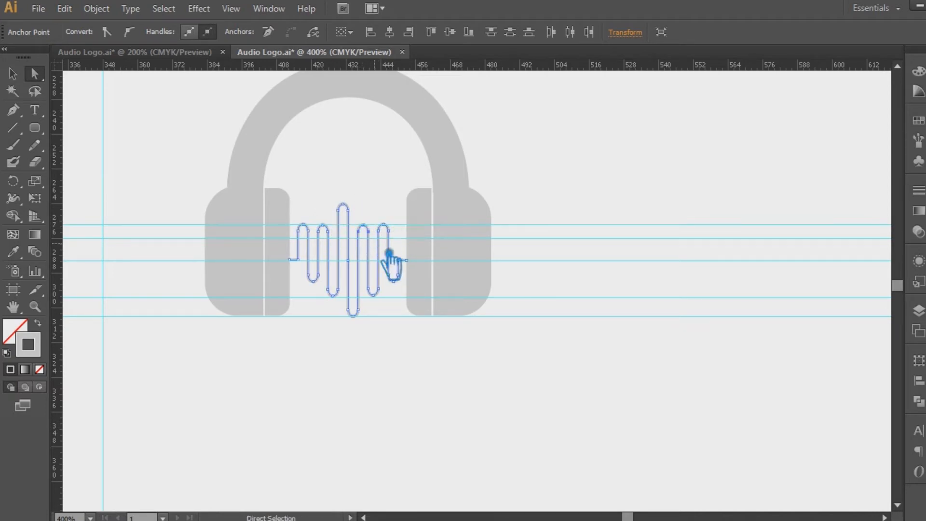
{"action": "left_click_drag", "start_coordinate": [301, 226], "coordinate": [317, 237]}
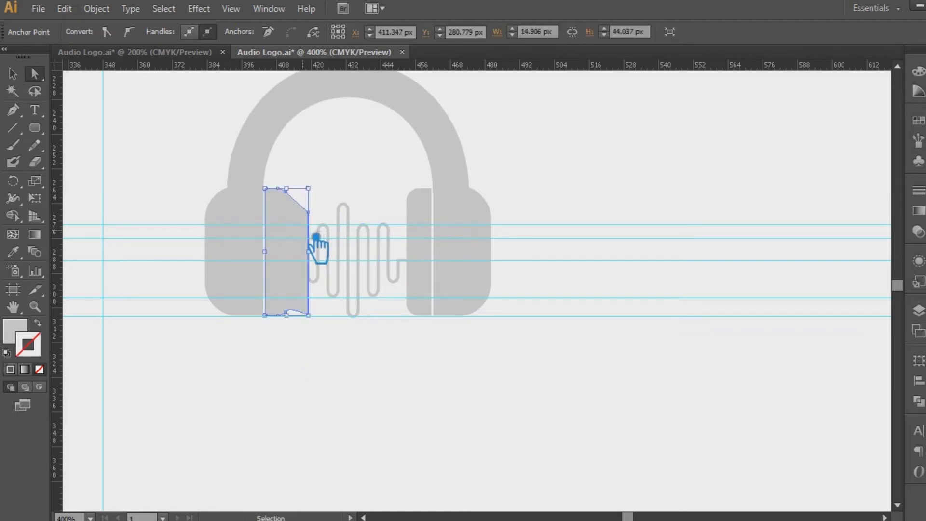
{"action": "key", "text": "ctrl+z"}
{"action": "left_click", "coordinate": [326, 250]}
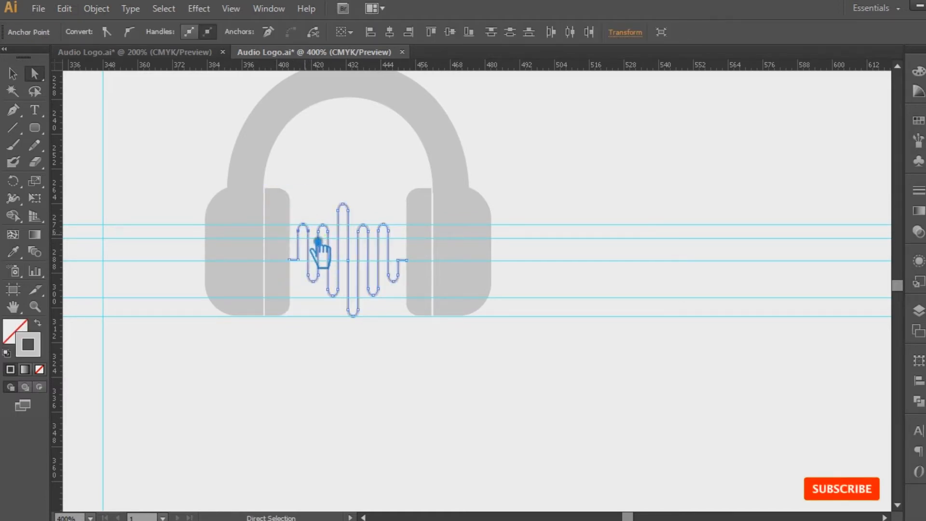
{"action": "key", "text": "ctrl+z"}
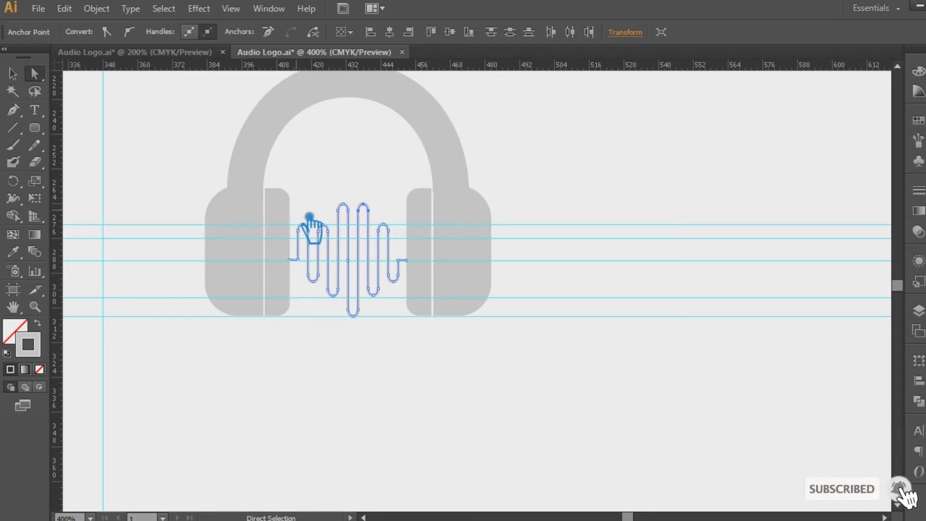
{"action": "key", "text": "ctrl+shift+z"}
- Lower the wave's first and fifth peaks to the second horizontal guide from the top
{"action": "left_click_drag", "start_coordinate": [297, 208], "coordinate": [317, 247]}
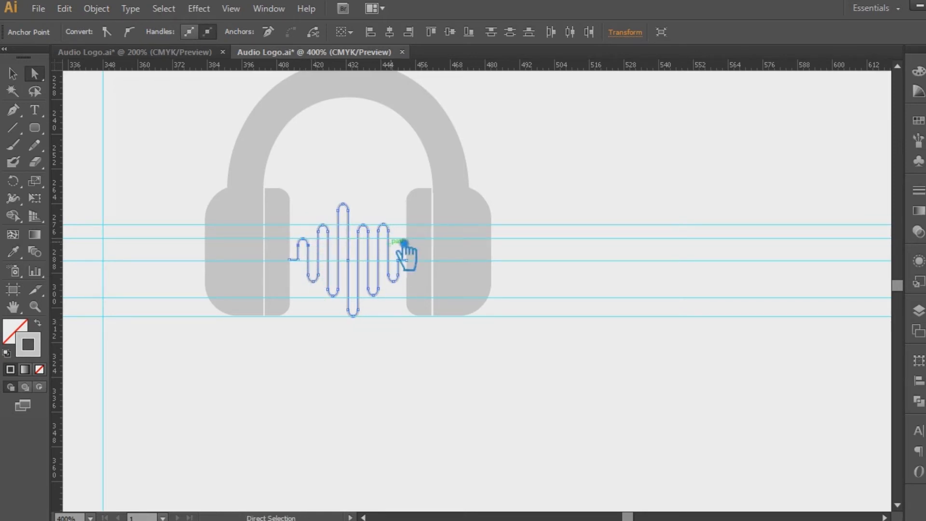
{"action": "left_click_drag", "start_coordinate": [396, 232], "coordinate": [398, 246]}
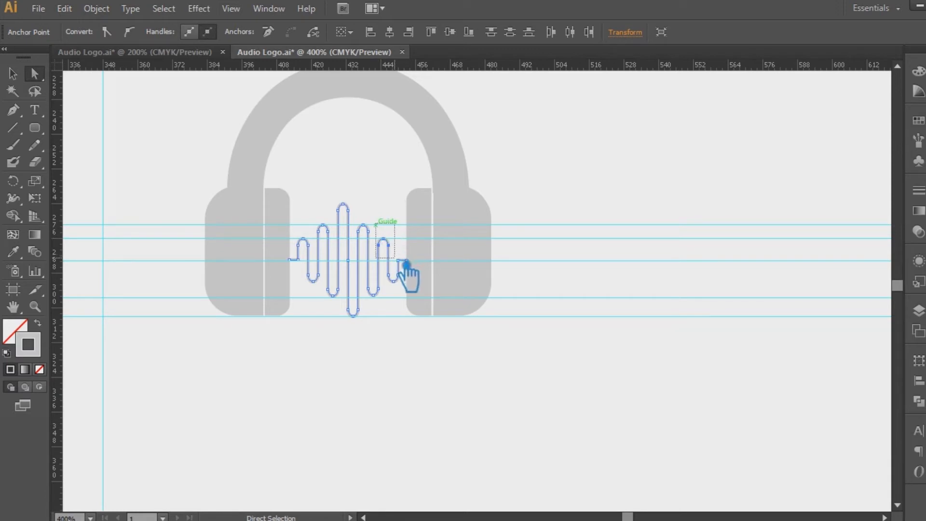
- Try to lower the wave's fifth peak to the middle guide and undo the change
{"action": "left_click", "coordinate": [12, 74]}
{"action": "left_click", "coordinate": [674, 211]}
{"action": "key", "text": "a"}
{"action": "left_click_drag", "start_coordinate": [397, 250], "coordinate": [397, 268]}
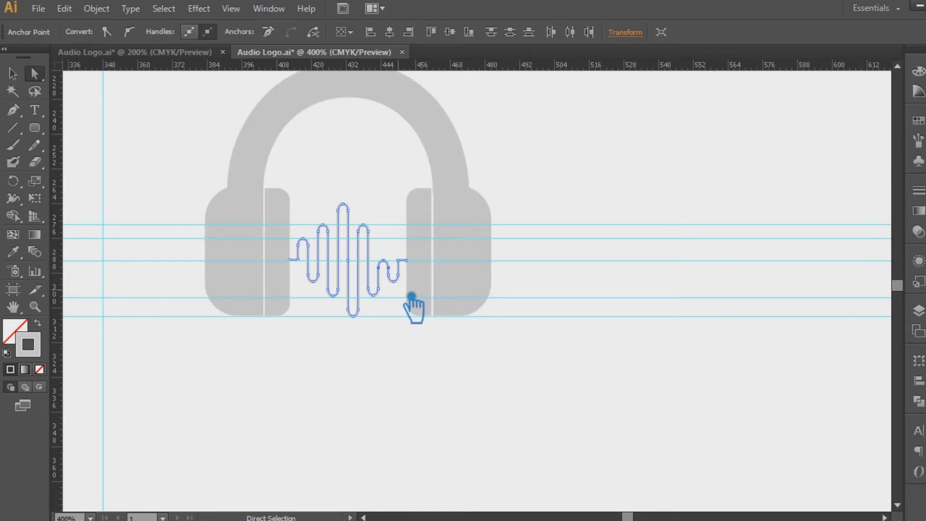
{"action": "key", "text": "ctrl+plus"}
{"action": "key", "text": "ctrl+plus"}
{"action": "key", "text": "ctrl+plus"}
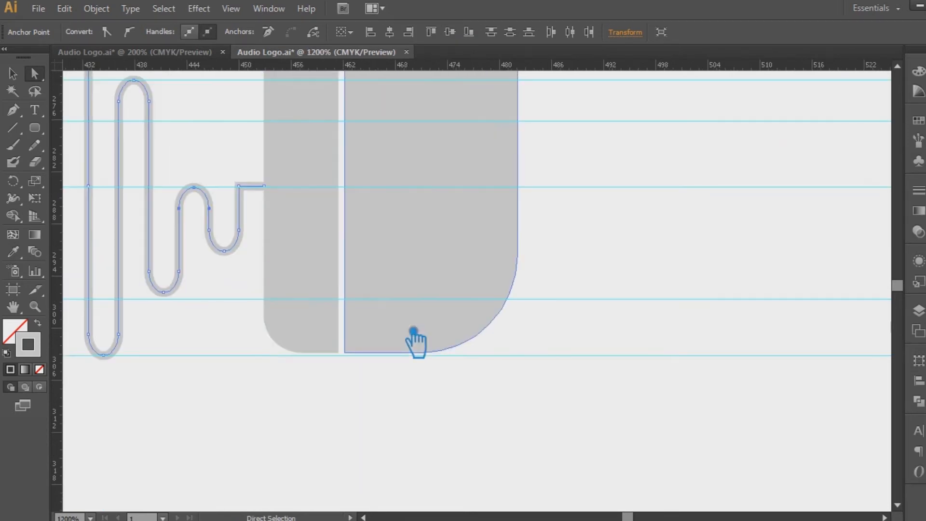
{"action": "left_click_drag", "start_coordinate": [248, 306], "coordinate": [483, 366]}
{"action": "key", "text": "ctrl+z"}
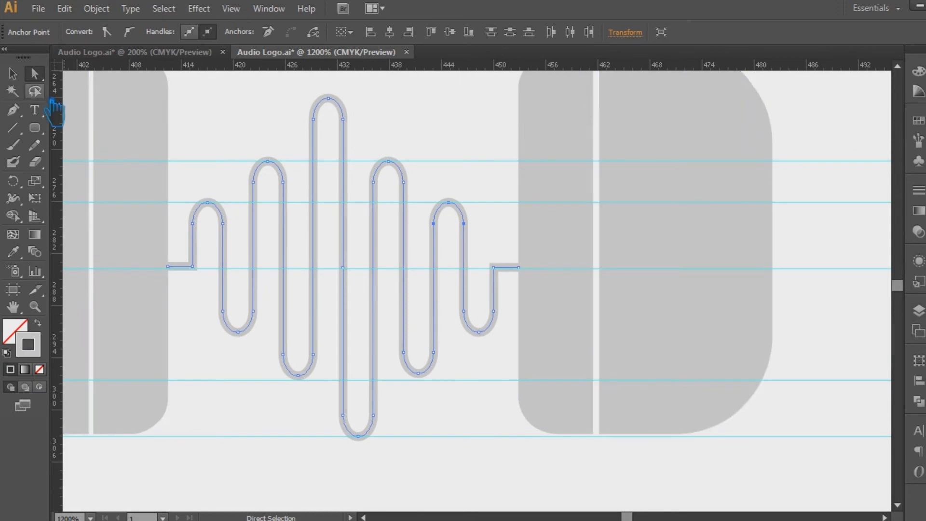
{"action": "left_click", "coordinate": [485, 410]}
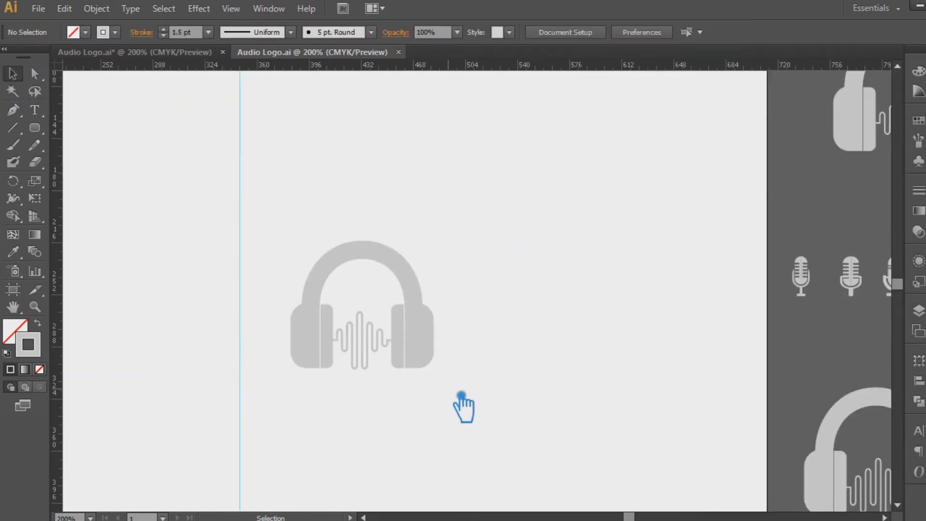
- Expand the wave's stroke into a filled shape
{"action": "left_click_drag", "start_coordinate": [513, 375], "coordinate": [378, 364]}
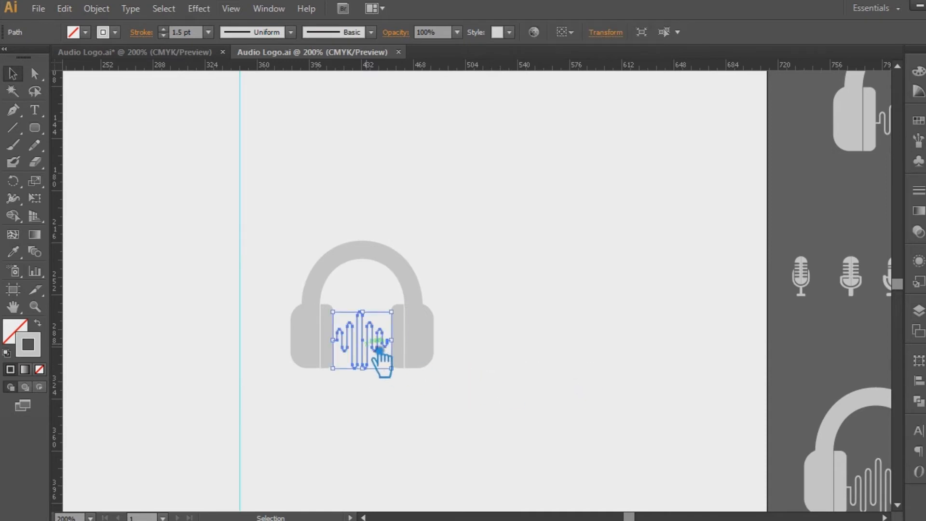
{"action": "left_click", "coordinate": [99, 9]}
{"action": "left_click", "coordinate": [142, 165]}
{"action": "left_click", "coordinate": [527, 341]}
{"action": "left_click", "coordinate": [503, 368]}
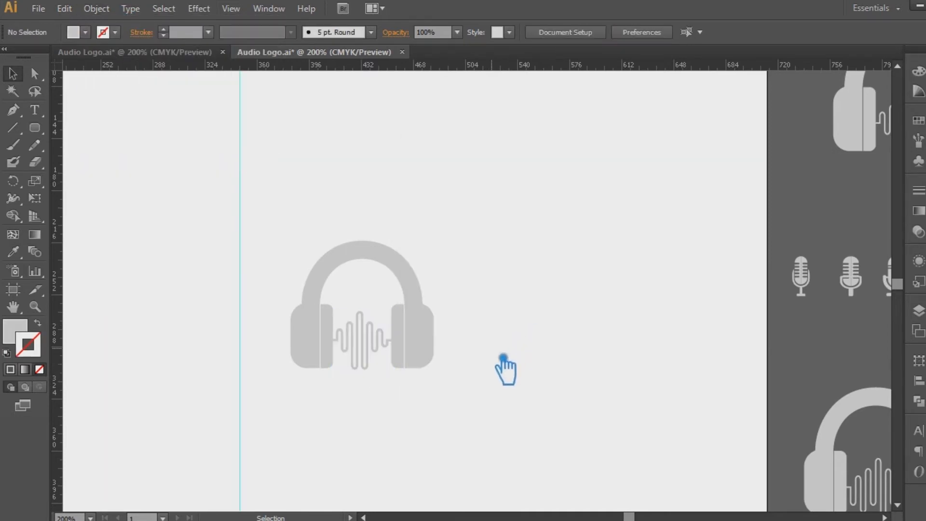
- Try a 2 px Offset Path on the grouped headphone shapes and cancel it
{"action": "left_click", "coordinate": [434, 359]}
{"action": "left_click", "coordinate": [96, 8]}
{"action": "mouse_move", "coordinate": [112, 303]}
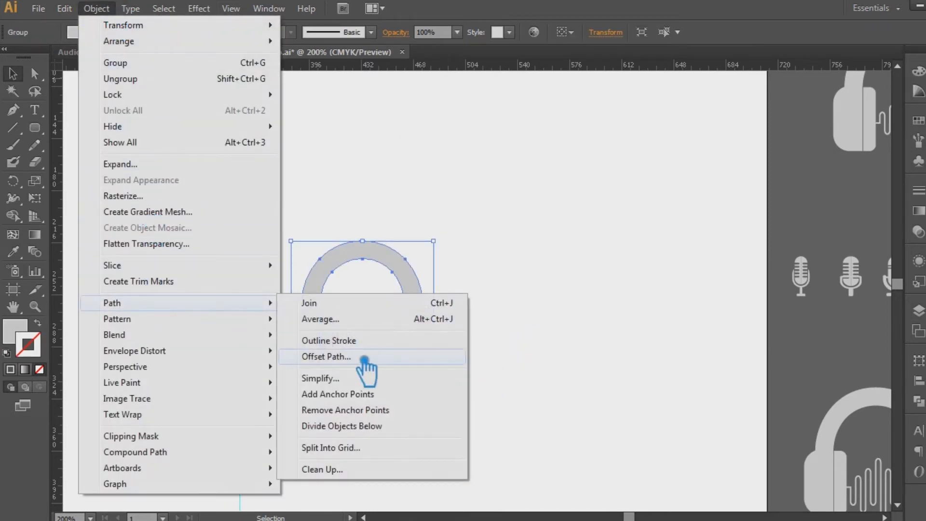
{"action": "left_click", "coordinate": [367, 356]}
{"action": "left_click", "coordinate": [724, 175]}
{"action": "type", "text": "2"}
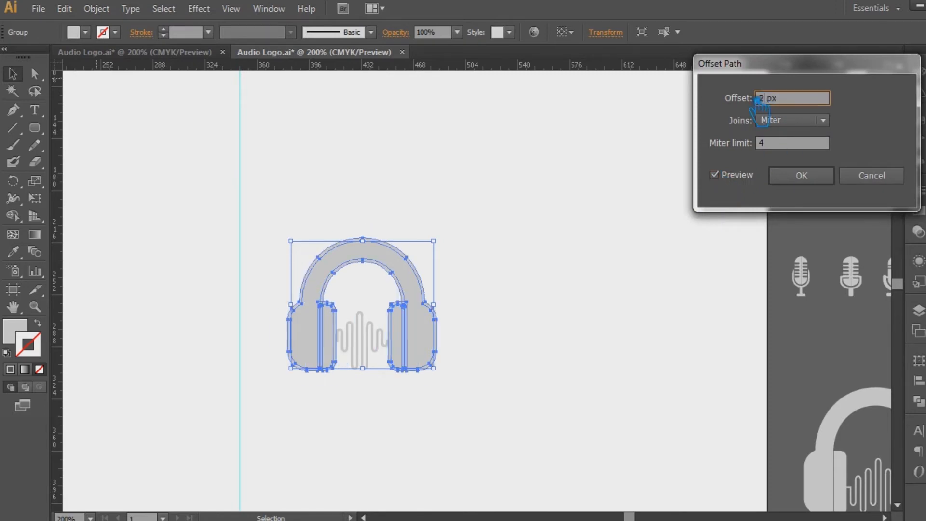
{"action": "left_click", "coordinate": [900, 179]}
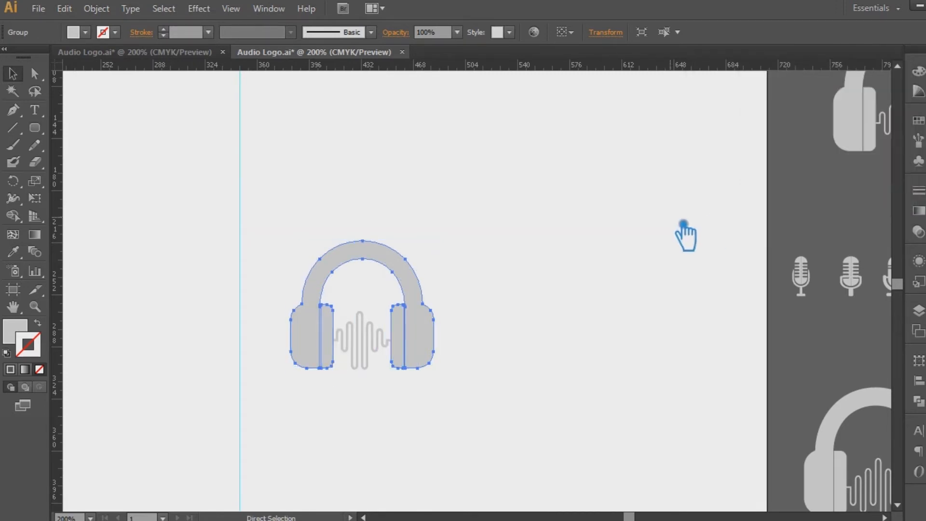
- Ungroup the headphone shapes
{"action": "key", "text": "ctrl+plus"}
{"action": "key", "text": "ctrl+plus"}
{"action": "key", "text": "ctrl+plus"}
{"action": "left_click_drag", "start_coordinate": [545, 323], "coordinate": [765, 226]}
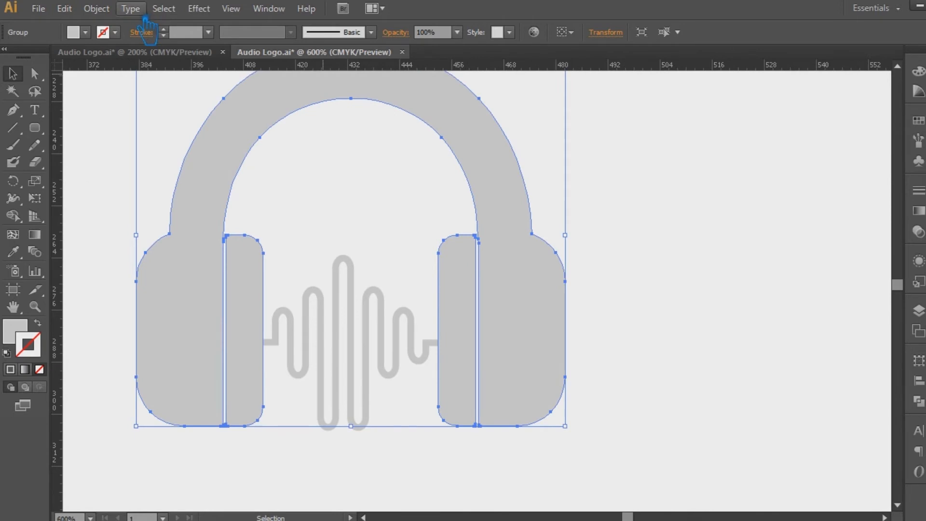
{"action": "right_click", "coordinate": [272, 303]}
{"action": "left_click", "coordinate": [386, 381]}
- Draw a rectangle over the inner section of the left ear cup, spanning its full width
{"action": "mouse_move", "coordinate": [35, 127]}
{"action": "left_mouse_down"}
{"action": "mouse_move", "coordinate": [75, 140]}
{"action": "mouse_move", "coordinate": [77, 127]}
{"action": "left_mouse_up"}
{"action": "mouse_move", "coordinate": [226, 237]}
{"action": "left_mouse_down"}
{"action": "mouse_move", "coordinate": [256, 332]}
{"action": "mouse_move", "coordinate": [263, 407]}
{"action": "left_mouse_up"}
{"action": "left_click", "coordinate": [13, 75]}
{"action": "left_click", "coordinate": [250, 174]}
- Fill the new rectangle with a dark olive grey
{"action": "left_click", "coordinate": [245, 270]}
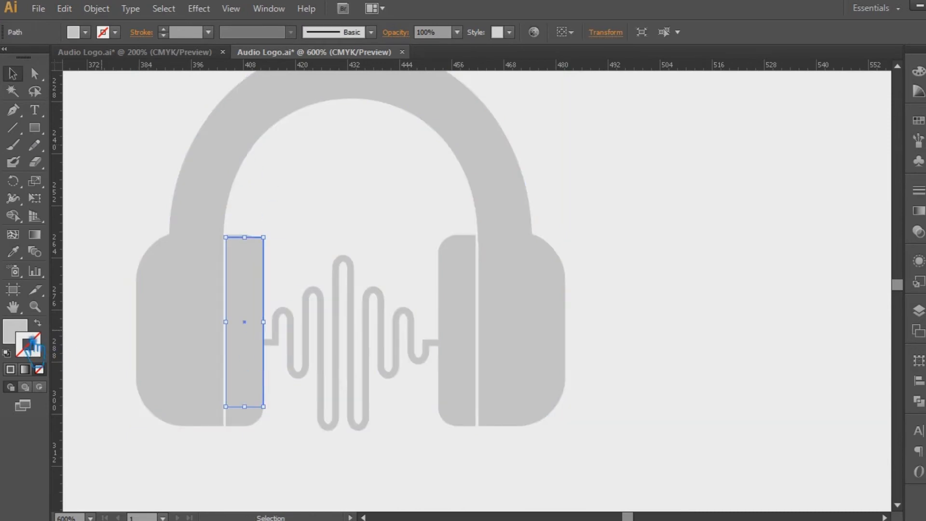
{"action": "double_click", "coordinate": [15, 331]}
{"action": "left_click", "coordinate": [488, 254]}
{"action": "key", "text": "Return"}
- Copy the dark rectangle horizontally onto the inner section of the right ear cup
{"action": "left_click_drag", "start_coordinate": [255, 304], "coordinate": [461, 304]}
{"action": "key", "text": "ctrl+z"}
- Offset the paths of both dark ear-cup rectangles by 2 px with mitred joins
{"action": "left_click", "coordinate": [257, 298], "text": "shift"}
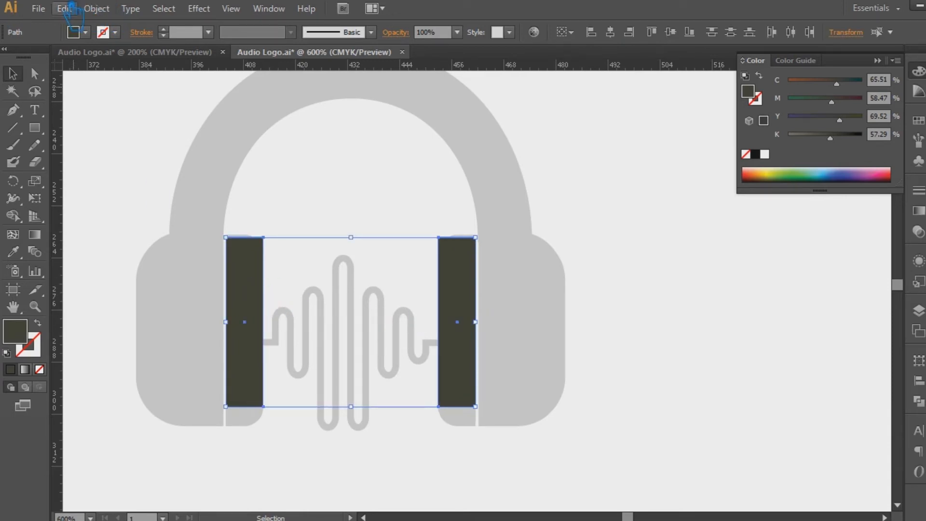
{"action": "left_click", "coordinate": [97, 8]}
{"action": "left_click", "coordinate": [354, 359]}
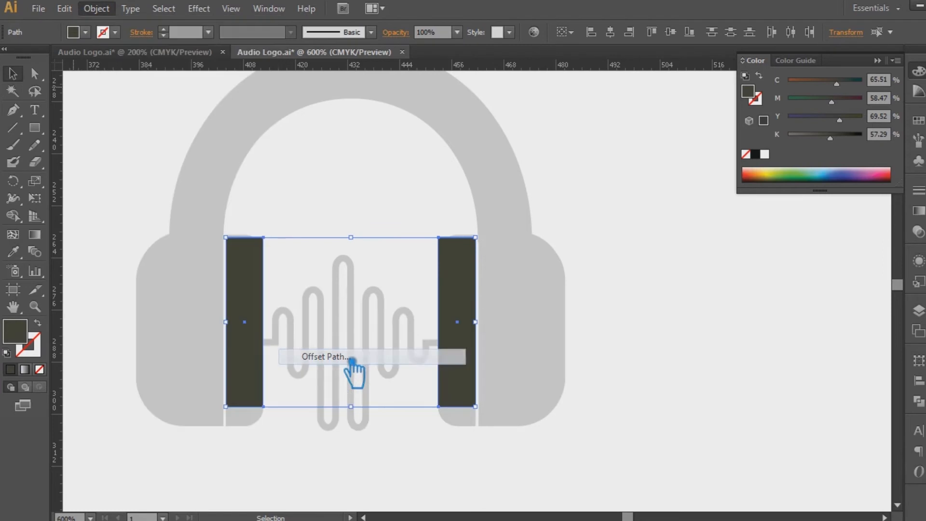
{"action": "left_click", "coordinate": [730, 176]}
{"action": "type", "text": "2"}
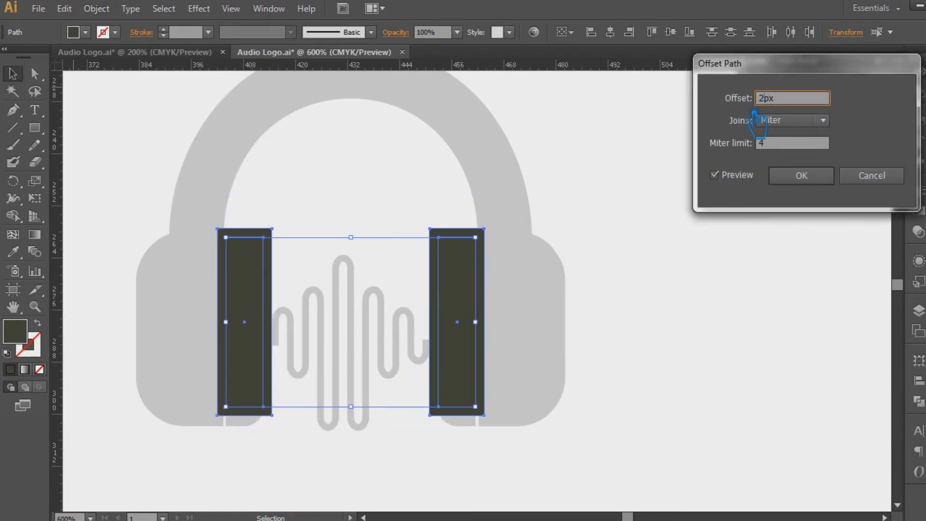
{"action": "left_click", "coordinate": [779, 183]}
- Divide the offset rectangles and the sound-wave line with Pathfinder, and ungroup the resulting pieces
{"action": "left_click", "coordinate": [503, 479]}
{"action": "left_click_drag", "start_coordinate": [450, 459], "coordinate": [368, 340]}
{"action": "left_click", "coordinate": [919, 401]}
{"action": "left_click", "coordinate": [753, 419]}
{"action": "left_click", "coordinate": [627, 345]}
{"action": "right_click", "coordinate": [440, 247]}
{"action": "left_click", "coordinate": [481, 331]}
{"action": "left_click", "coordinate": [612, 307]}
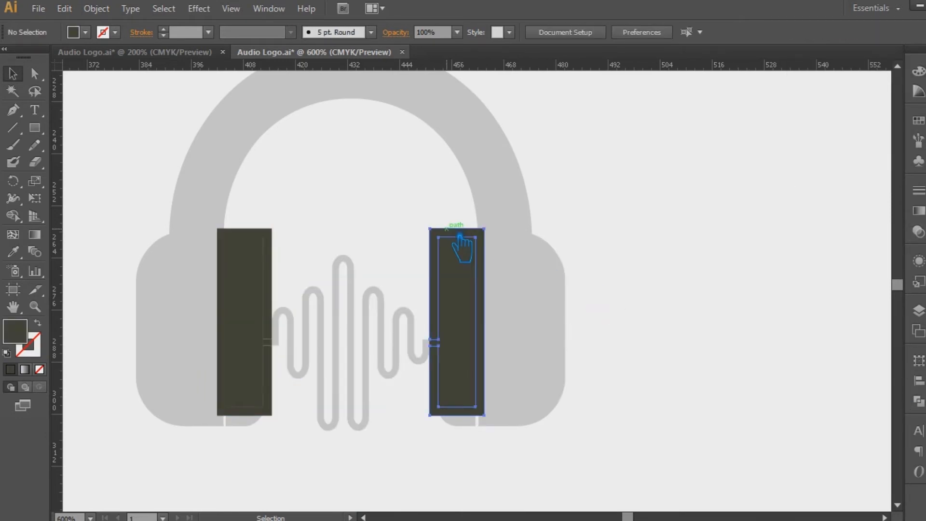
- Delete the outer offset pieces and inner dark rectangles over both ear cups, keeping the small end pieces of the wave line
{"action": "left_click", "coordinate": [461, 233]}
{"action": "key", "text": "Delete"}
{"action": "left_click", "coordinate": [246, 233]}
{"action": "key", "text": "Delete"}
{"action": "left_click", "coordinate": [470, 272]}
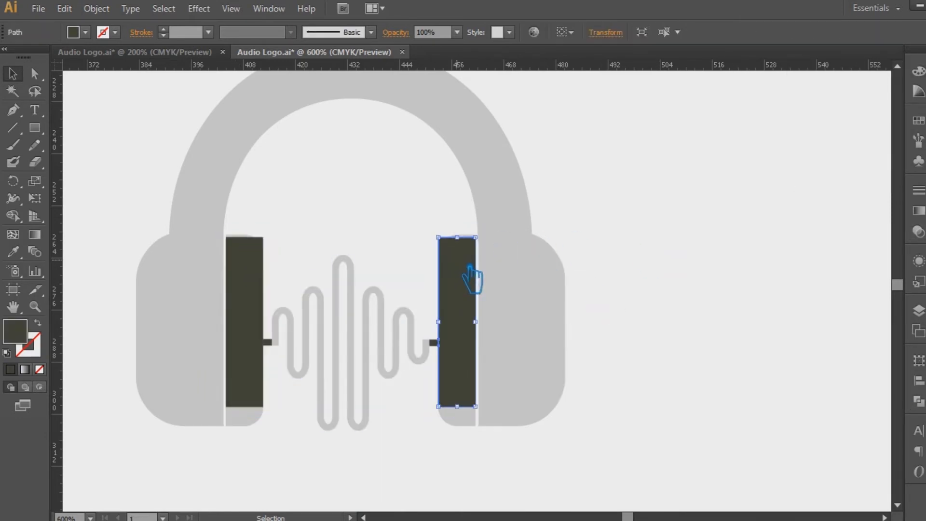
{"action": "key", "text": "Delete"}
{"action": "left_click", "coordinate": [246, 276]}
{"action": "key", "text": "Delete"}
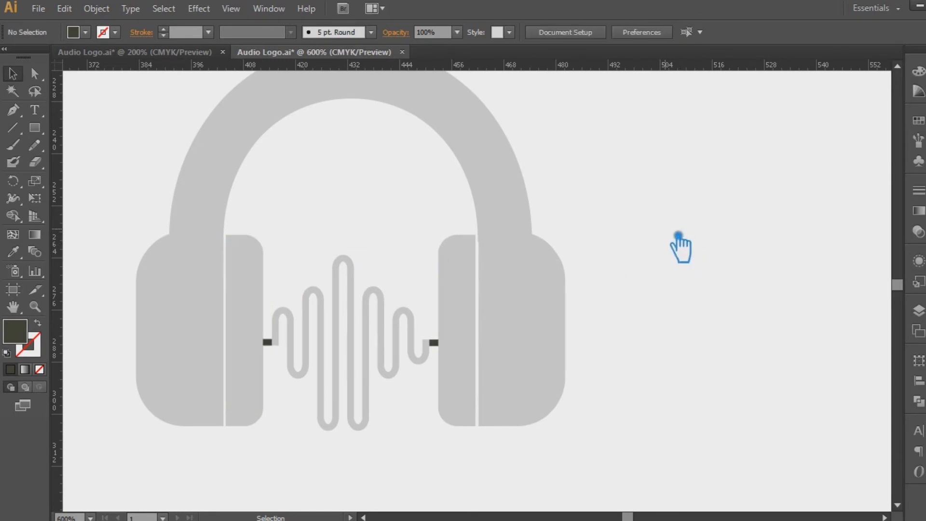
- Add the text AUDIO MART in 48 pt Racon below the headphones
{"action": "key", "text": "ctrl+minus"}
{"action": "key", "text": "ctrl+minus"}
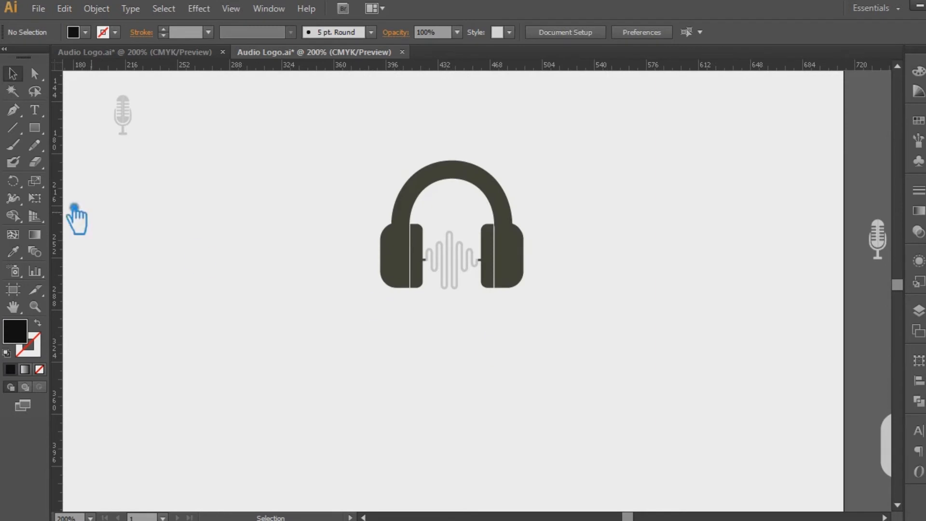
{"action": "key", "text": "t"}
{"action": "left_click", "coordinate": [338, 360]}
{"action": "type", "text": "A"}
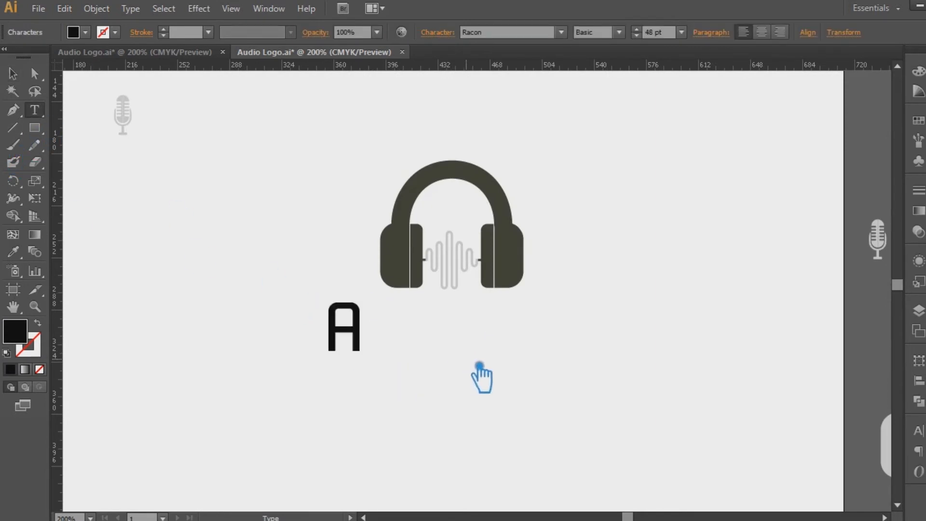
{"action": "type", "text": "UDIO MARKET"}
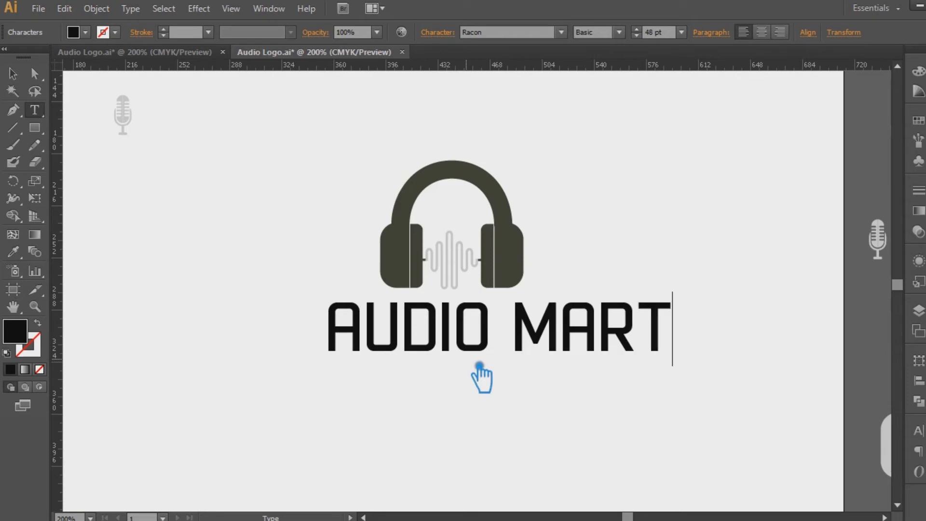
{"action": "left_click", "coordinate": [13, 73]}
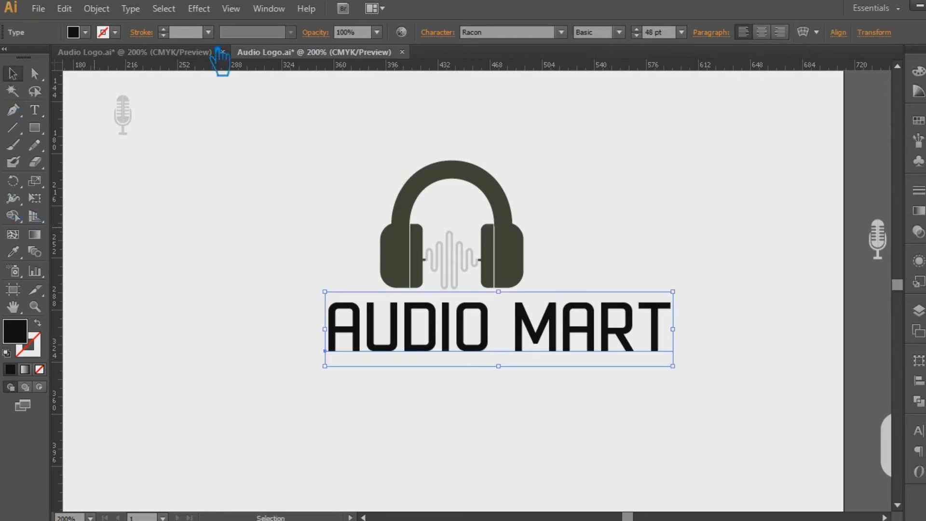
- Tighten the tracking of the AUDIO MART text to about -55
{"action": "left_click", "coordinate": [438, 32]}
{"action": "left_click", "coordinate": [444, 117]}
{"action": "left_click", "coordinate": [458, 181]}
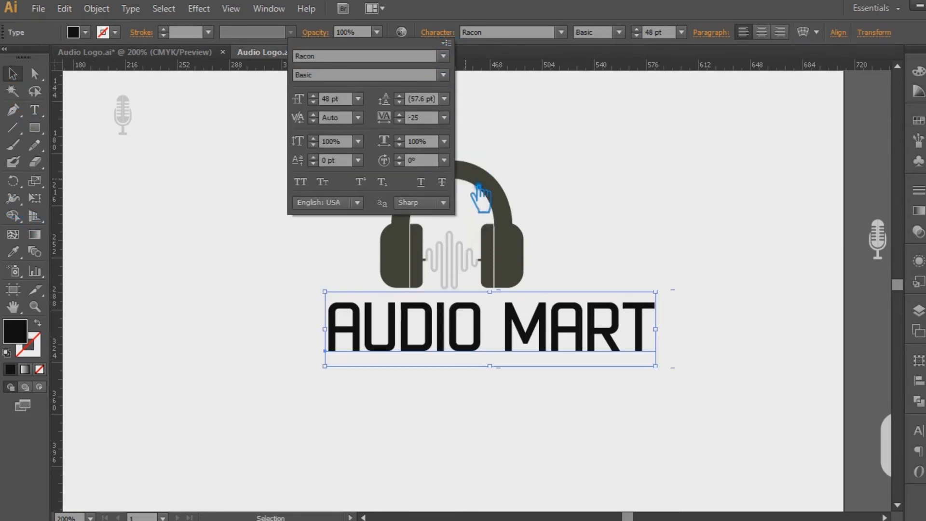
{"action": "left_click", "coordinate": [400, 121]}
{"action": "left_click", "coordinate": [400, 122]}
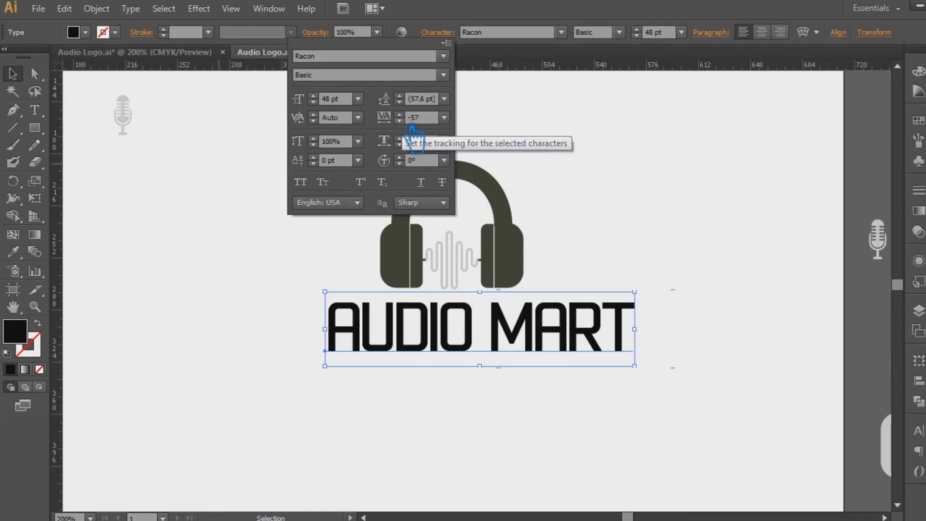
{"action": "left_click", "coordinate": [411, 126]}
{"action": "left_click", "coordinate": [411, 126]}
{"action": "left_click", "coordinate": [410, 126]}
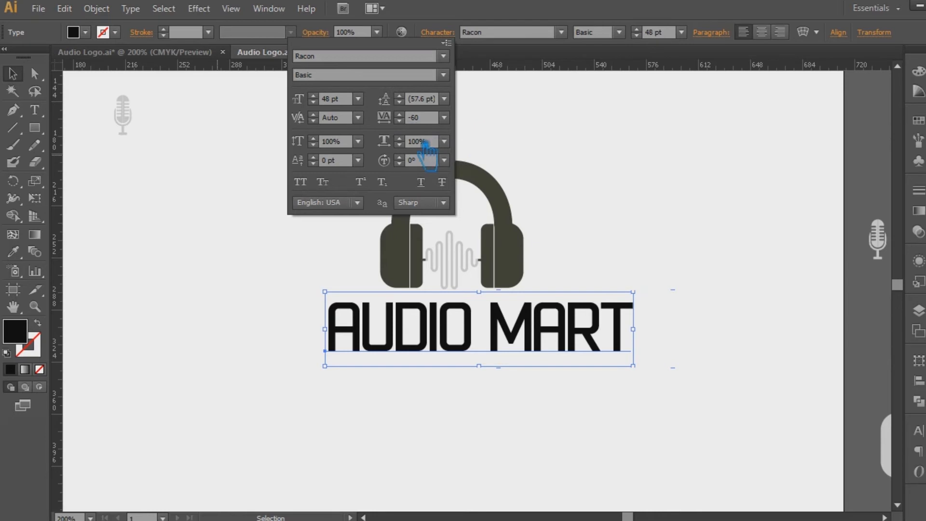
{"action": "left_click", "coordinate": [399, 115]}
{"action": "left_click", "coordinate": [400, 115]}
{"action": "left_click", "coordinate": [399, 115]}
{"action": "left_click", "coordinate": [400, 115]}
{"action": "left_click", "coordinate": [400, 114]}
{"action": "left_click", "coordinate": [607, 158]}
- Move the AUDIO MART text slightly lower and centre it under the headphones
{"action": "left_click_drag", "start_coordinate": [478, 338], "coordinate": [458, 350]}
{"action": "left_click", "coordinate": [617, 256]}
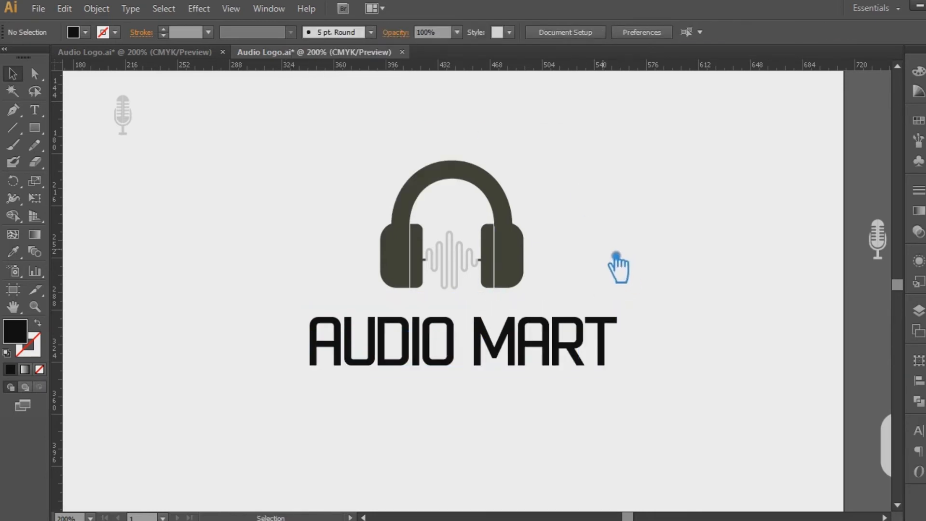
{"action": "left_click_drag", "start_coordinate": [553, 351], "coordinate": [544, 355]}
{"action": "left_click", "coordinate": [588, 269]}
{"action": "left_click_drag", "start_coordinate": [664, 412], "coordinate": [487, 77]}
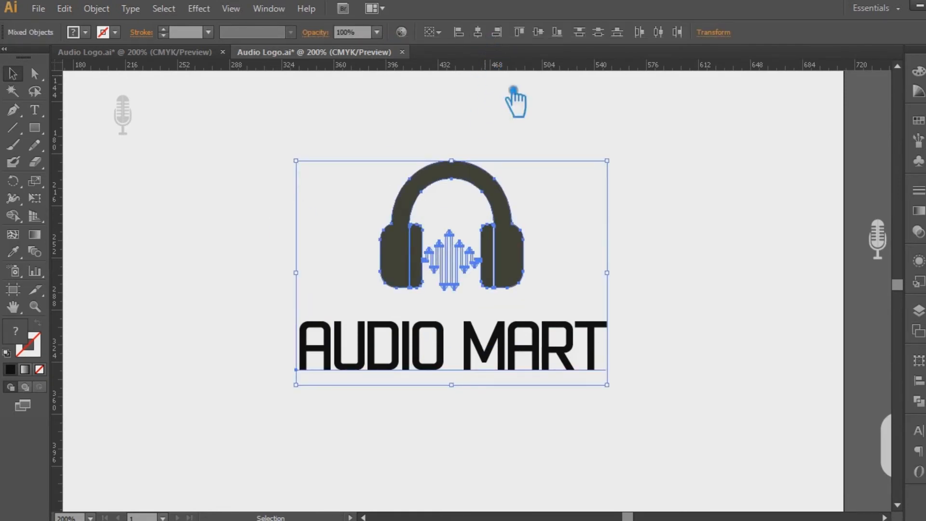
{"action": "left_click", "coordinate": [699, 301]}
- Place a copy of the AUDIO MART text beneath the original and scale it down to 18.92 pt
{"action": "left_click_drag", "start_coordinate": [464, 383], "coordinate": [480, 421]}
{"action": "left_click_drag", "start_coordinate": [621, 458], "coordinate": [558, 432]}
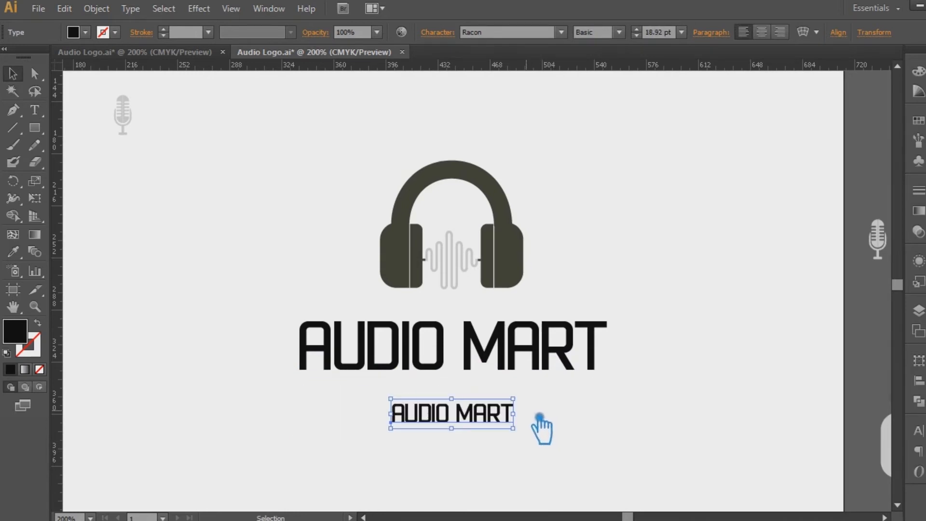
- Split MART from the large text into its own text object beside it, and remove the O from AUDIO
{"action": "left_click", "coordinate": [34, 110]}
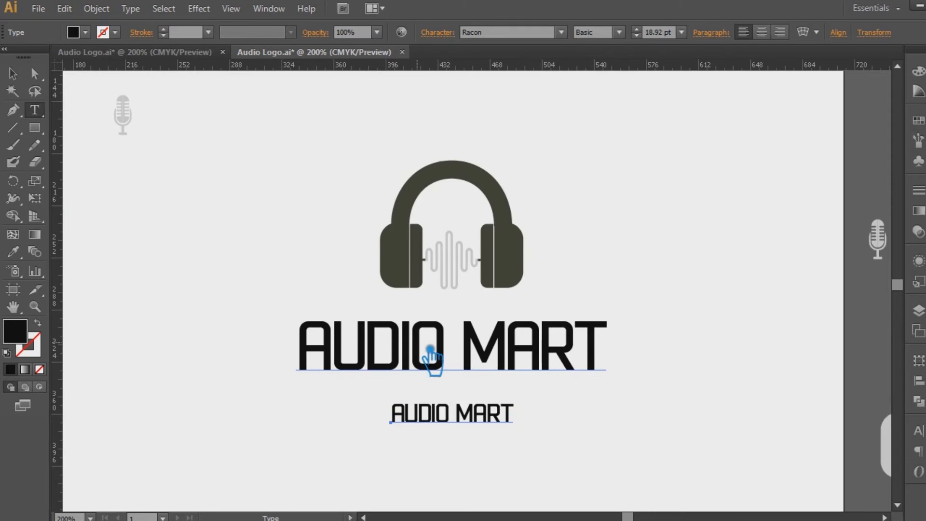
{"action": "left_click_drag", "start_coordinate": [425, 356], "coordinate": [641, 351]}
{"action": "key", "text": "ctrl+x"}
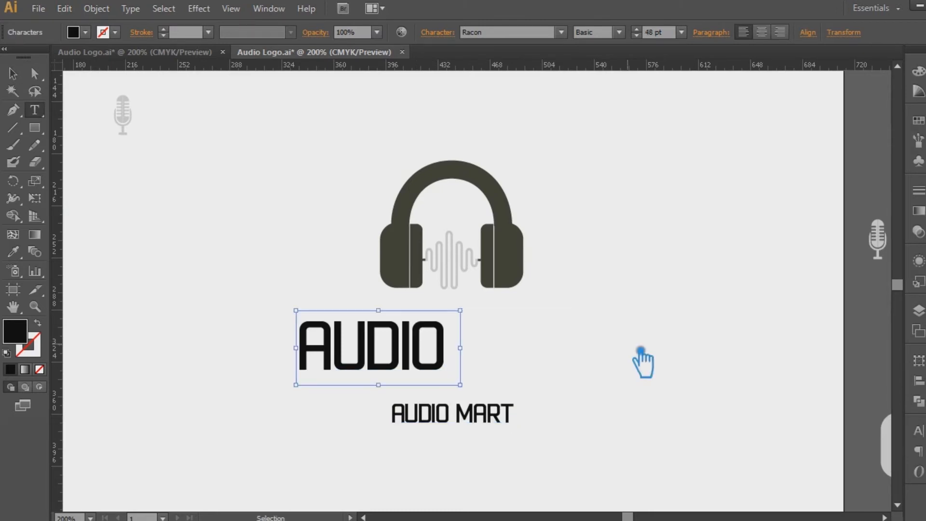
{"action": "key", "text": "BackSpace"}
{"action": "key", "text": "BackSpace"}
{"action": "key", "text": "Escape"}
{"action": "key", "text": "ctrl+v"}
{"action": "left_click_drag", "start_coordinate": [523, 312], "coordinate": [572, 369]}
- Place the grey microphone after AUDI as the letter O and nudge MART slightly away from it
{"action": "left_click_drag", "start_coordinate": [128, 125], "coordinate": [453, 315]}
{"action": "left_click", "coordinate": [590, 330]}
{"action": "left_click_drag", "start_coordinate": [503, 348], "coordinate": [511, 348]}
{"action": "left_click", "coordinate": [624, 296]}
- Set a horizontal guide on the wordmark's baseline and enlarge the microphone so it stands on the guide and rises above the letters
{"action": "key", "text": "ctrl+plus"}
{"action": "key", "text": "ctrl+plus"}
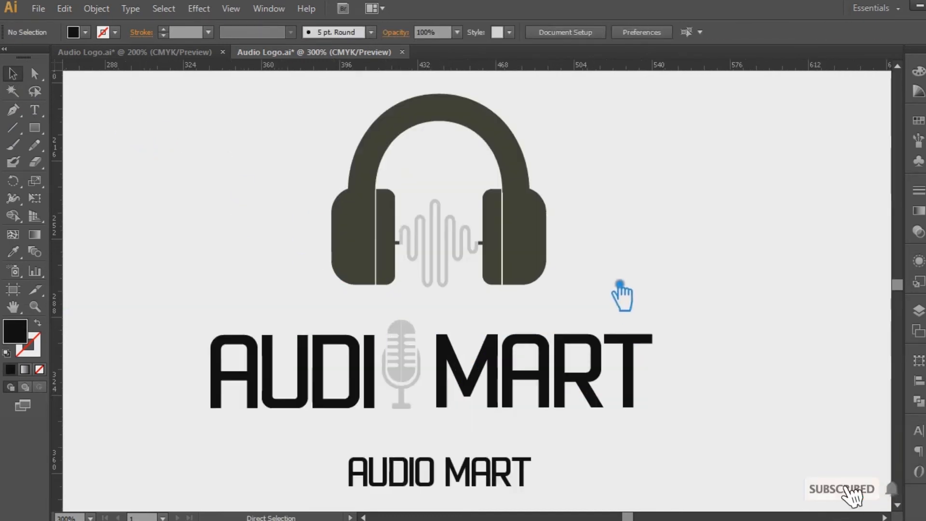
{"action": "left_click_drag", "start_coordinate": [609, 302], "coordinate": [672, 180]}
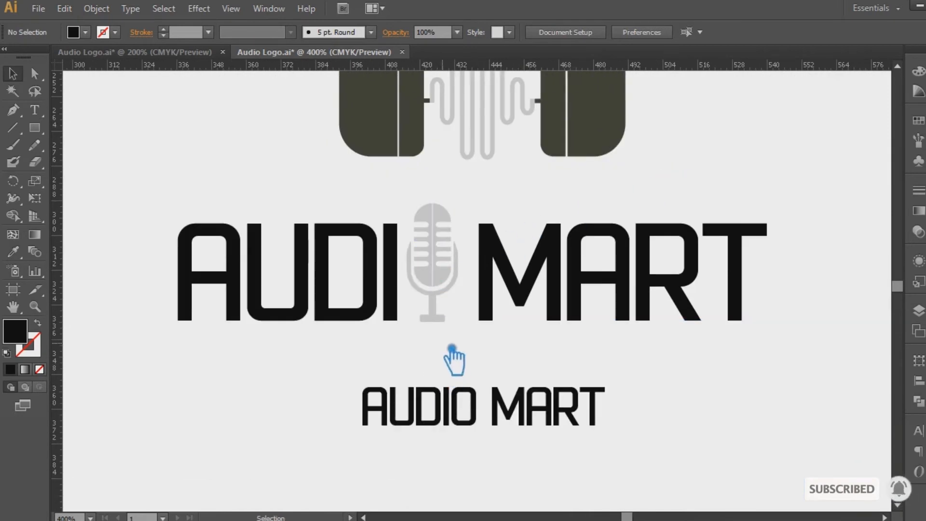
{"action": "left_click_drag", "start_coordinate": [459, 333], "coordinate": [190, 304]}
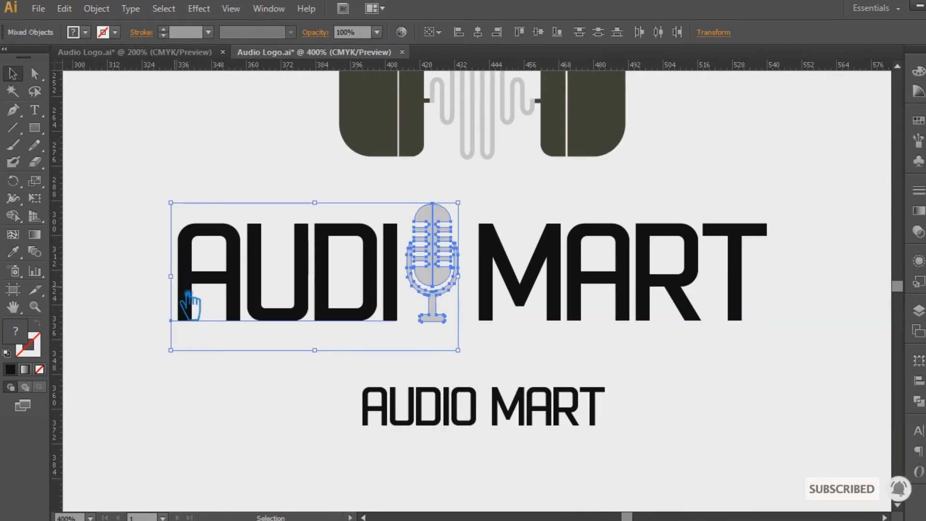
{"action": "left_click", "coordinate": [502, 372]}
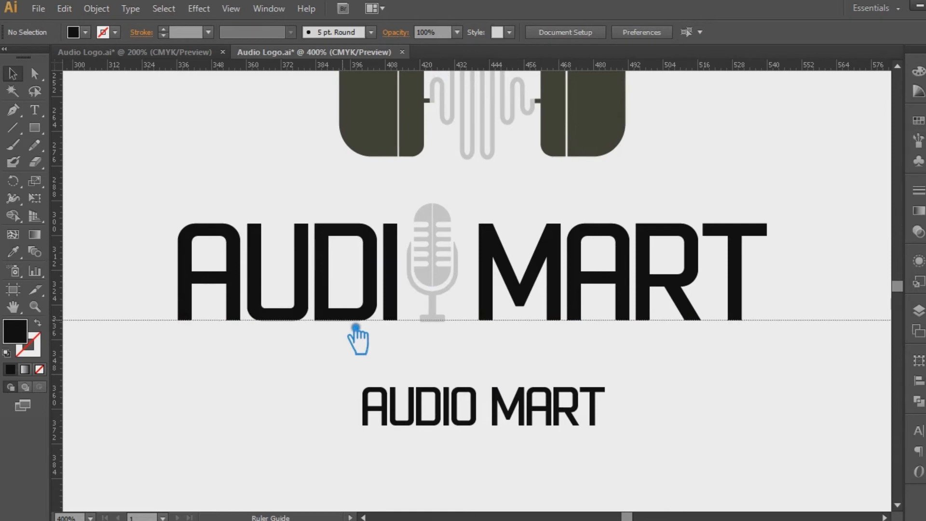
{"action": "key", "text": "ctrl+semicolon"}
{"action": "left_click", "coordinate": [422, 266]}
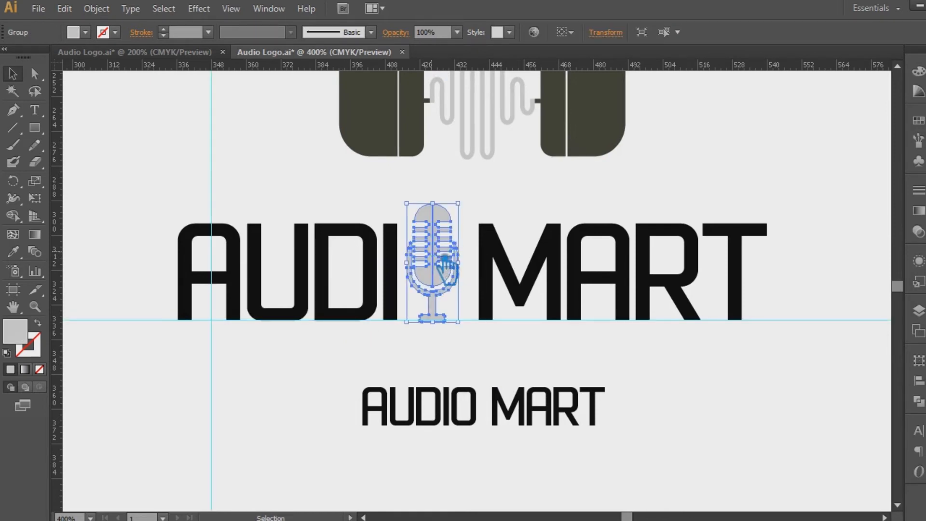
{"action": "left_click", "coordinate": [426, 355]}
{"action": "left_click", "coordinate": [428, 205]}
{"action": "left_click_drag", "start_coordinate": [458, 201], "coordinate": [493, 195]}
{"action": "left_click", "coordinate": [455, 403]}
{"action": "left_click", "coordinate": [427, 367]}
- Shift MART farther from the enlarged microphone to widen the word gap
{"action": "left_click_drag", "start_coordinate": [532, 296], "coordinate": [559, 287]}
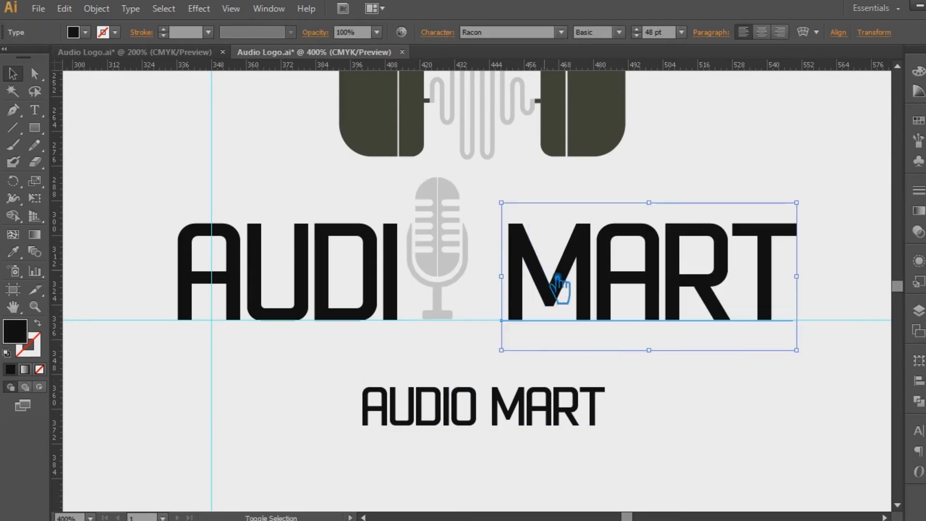
{"action": "left_click", "coordinate": [665, 370]}
{"action": "left_click_drag", "start_coordinate": [749, 352], "coordinate": [598, 320]}
- Recolour the microphone with the black sampled from the AUDI letters using the Eyedropper
{"action": "left_click", "coordinate": [445, 267]}
{"action": "left_click", "coordinate": [13, 251]}
{"action": "left_click", "coordinate": [244, 294]}
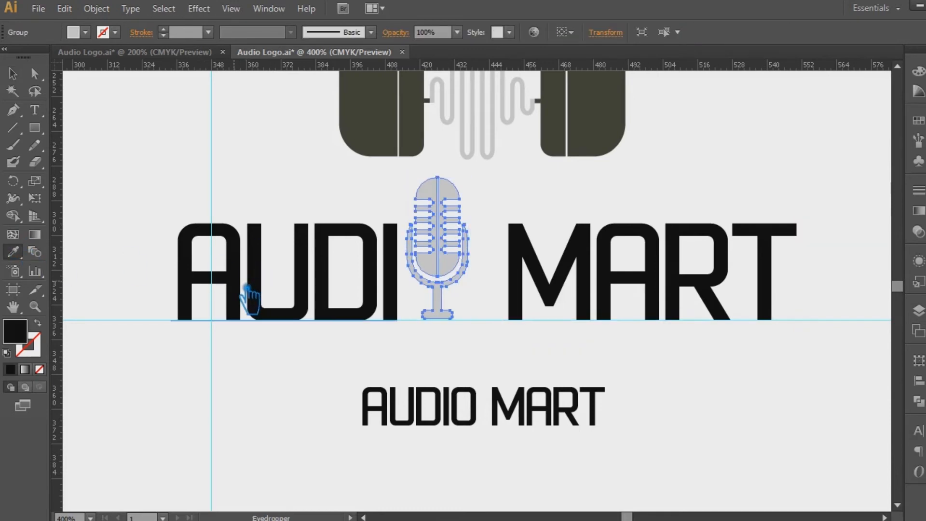
{"action": "key", "text": "v"}
{"action": "left_click", "coordinate": [675, 381]}
- Group AUDI, the microphone and MART into one wordmark
{"action": "left_click_drag", "start_coordinate": [806, 352], "coordinate": [135, 210]}
{"action": "key", "text": "ctrl+g"}
{"action": "left_click", "coordinate": [656, 381]}
- Move the small text closer to the wordmark and replace its wording with TAGLINE GOES HERE
{"action": "left_click_drag", "start_coordinate": [500, 425], "coordinate": [500, 394]}
{"action": "left_click", "coordinate": [34, 110]}
{"action": "left_click", "coordinate": [524, 376]}
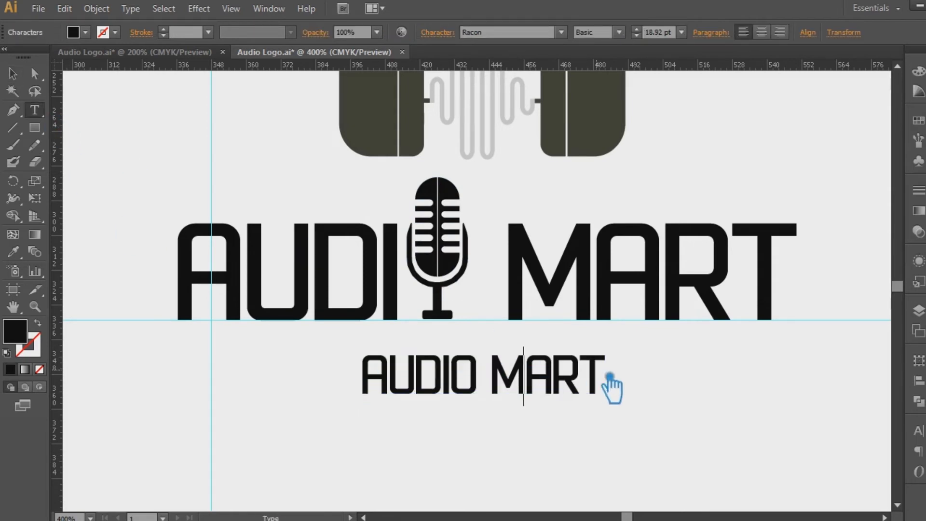
{"action": "left_click_drag", "start_coordinate": [610, 377], "coordinate": [313, 373]}
{"action": "type", "text": "T"}
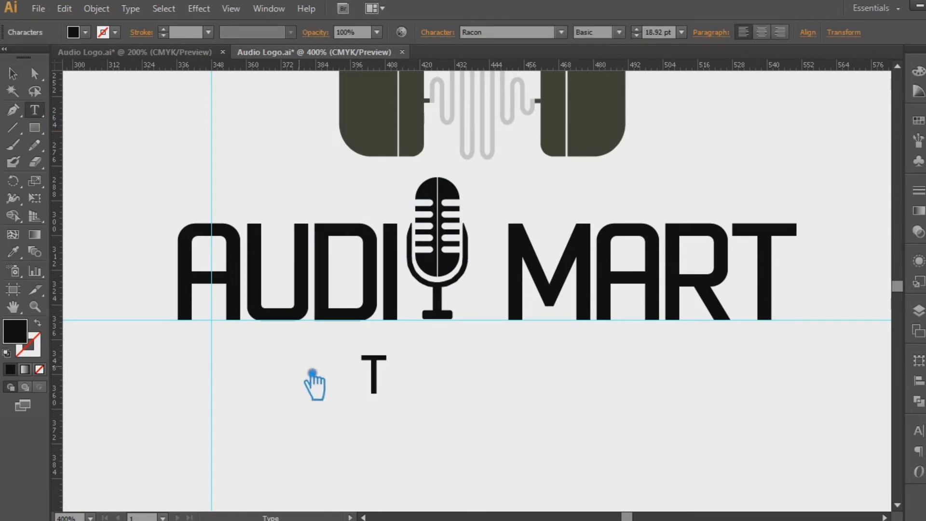
{"action": "type", "text": "TAGLINE GOES H"}
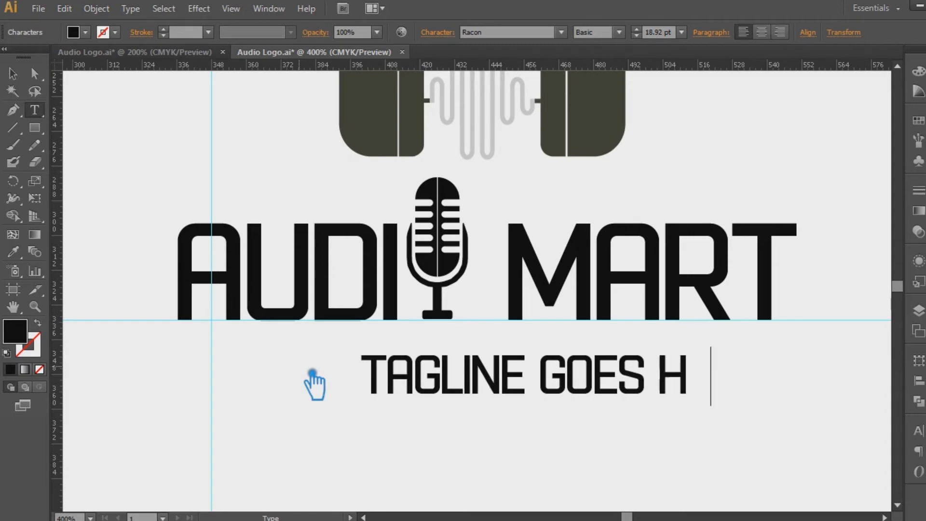
{"action": "type", "text": "ERE"}
{"action": "left_click", "coordinate": [12, 73]}
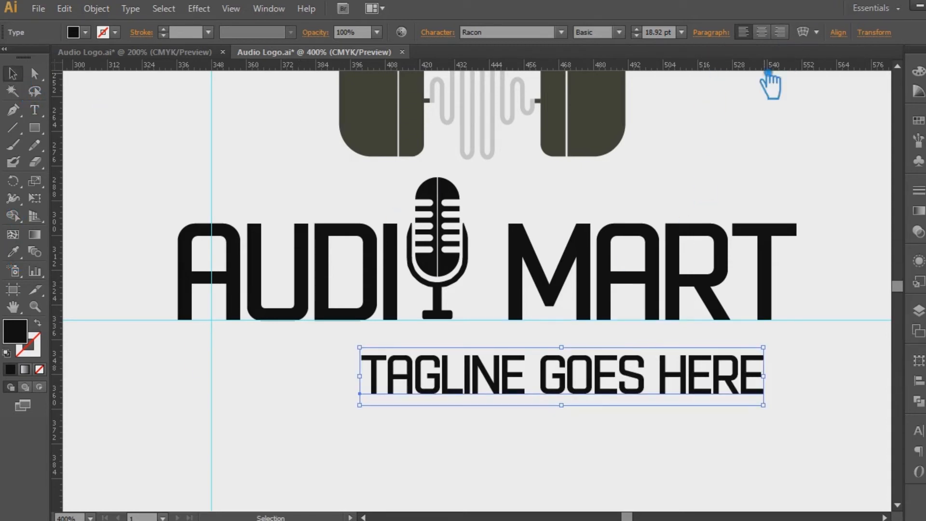
- Reduce the tagline's font size to 10 pt and set its tracking to 400
{"action": "scroll", "coordinate": [650, 39], "scroll_direction": "down", "scroll_amount": 9}
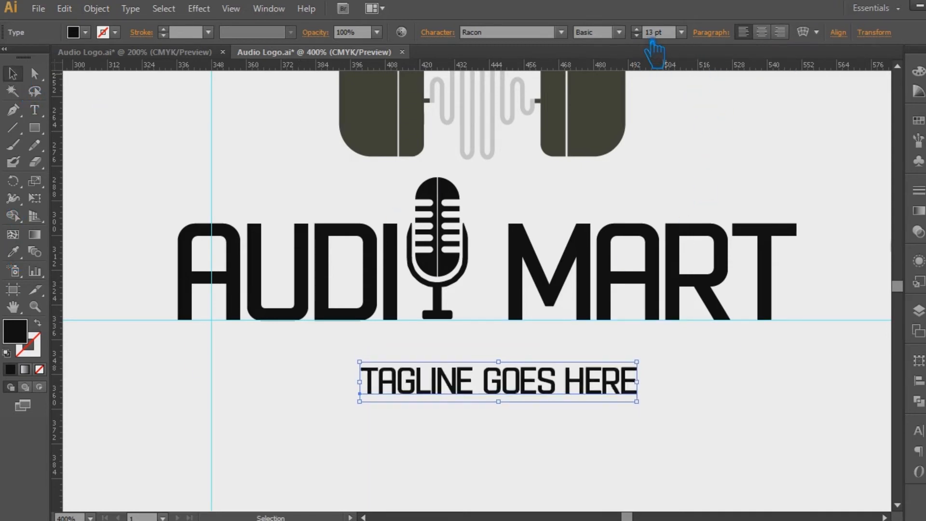
{"action": "left_click", "coordinate": [442, 36]}
{"action": "left_click", "coordinate": [444, 118]}
{"action": "left_click", "coordinate": [459, 347]}
{"action": "double_click", "coordinate": [416, 117]}
{"action": "type", "text": "400"}
{"action": "key", "text": "Return"}
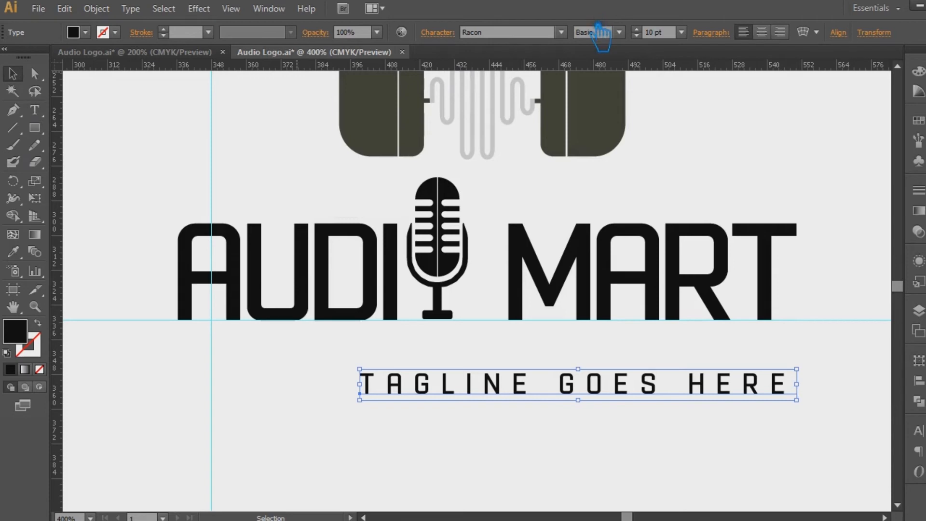
- Try the tagline at 12 pt, move it closer beneath the wordmark, and set its size back to 10 pt
{"action": "left_click", "coordinate": [637, 29]}
{"action": "left_click", "coordinate": [637, 29]}
{"action": "left_click_drag", "start_coordinate": [692, 391], "coordinate": [570, 357]}
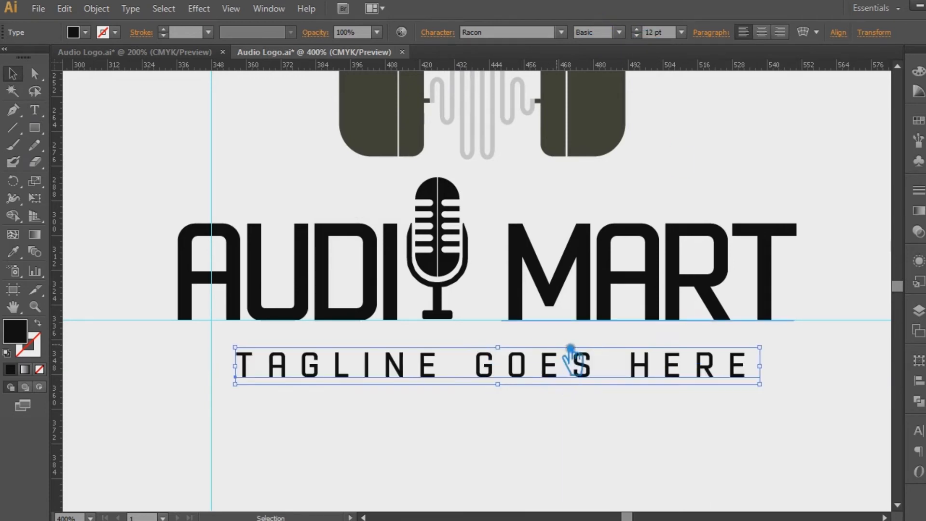
{"action": "left_click", "coordinate": [636, 35]}
{"action": "left_click", "coordinate": [636, 36]}
- Set the tracking of the tagline's final E to 0 and reposition the tagline centrally under the wordmark
{"action": "left_click", "coordinate": [39, 110]}
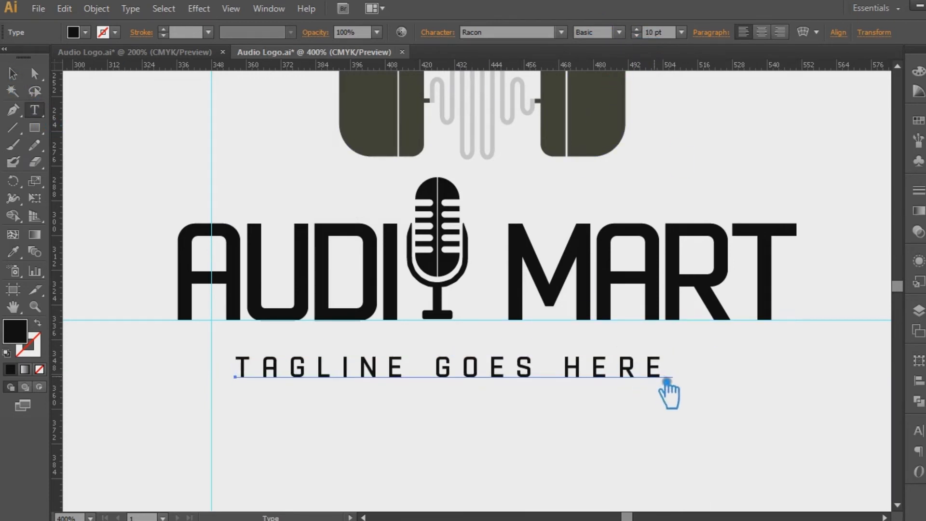
{"action": "left_click_drag", "start_coordinate": [655, 371], "coordinate": [719, 373]}
{"action": "left_click", "coordinate": [437, 34]}
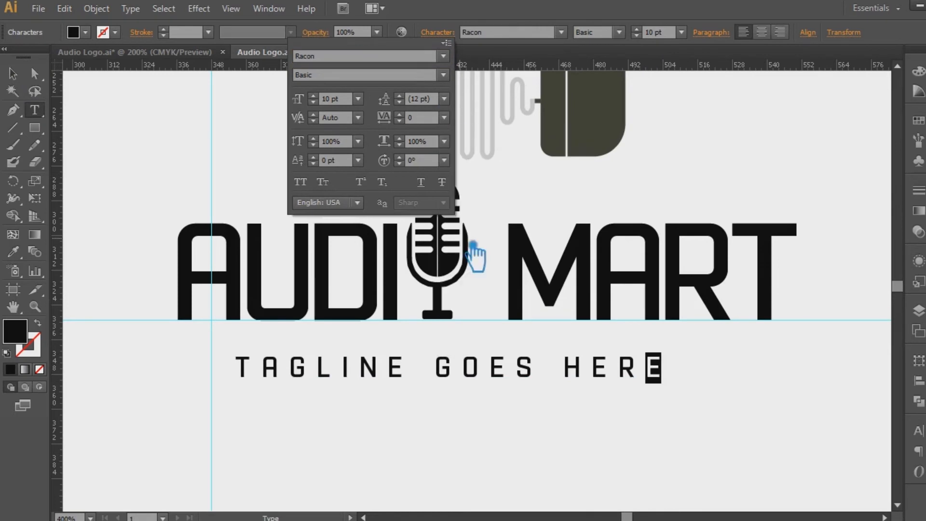
{"action": "left_click", "coordinate": [12, 73]}
{"action": "left_click_drag", "start_coordinate": [533, 385], "coordinate": [555, 367]}
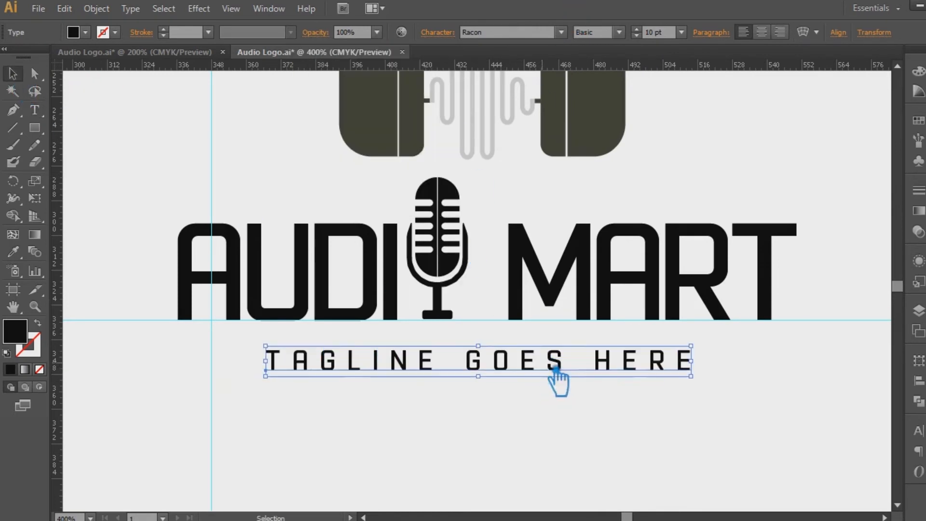
- Centre the wordmark, microphone and tagline horizontally with one another
{"action": "left_click", "coordinate": [555, 410]}
{"action": "left_click", "coordinate": [520, 285]}
{"action": "left_click", "coordinate": [717, 399]}
{"action": "left_click_drag", "start_coordinate": [716, 399], "coordinate": [230, 264]}
{"action": "left_click", "coordinate": [478, 32]}
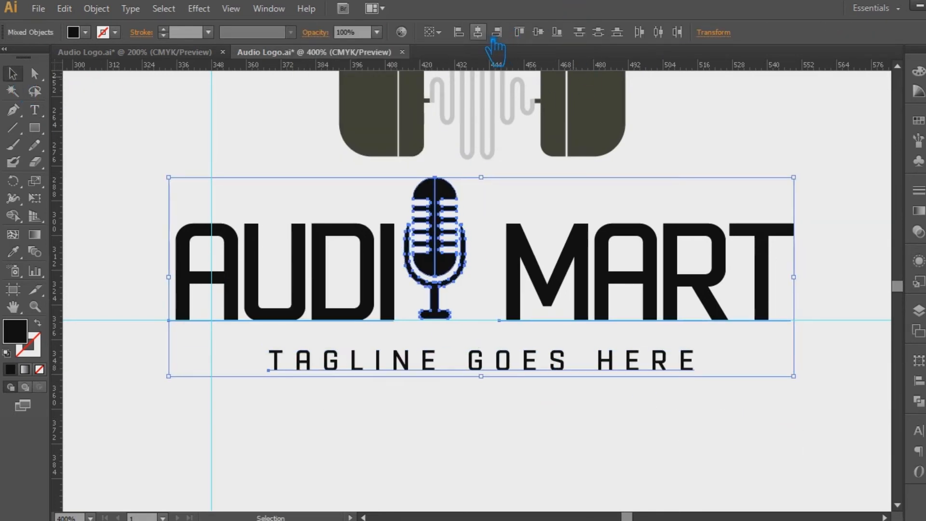
- Move the wordmark, microphone and tagline down, away from the headphone icon
{"action": "key", "text": "Down"}
{"action": "key", "text": "Down"}
{"action": "key", "text": "Down"}
{"action": "key", "text": "Down"}
{"action": "key", "text": "Down"}
{"action": "key", "text": "Down"}
{"action": "key", "text": "Down"}
{"action": "left_click", "coordinate": [600, 433]}
{"action": "key", "text": "ctrl+minus"}
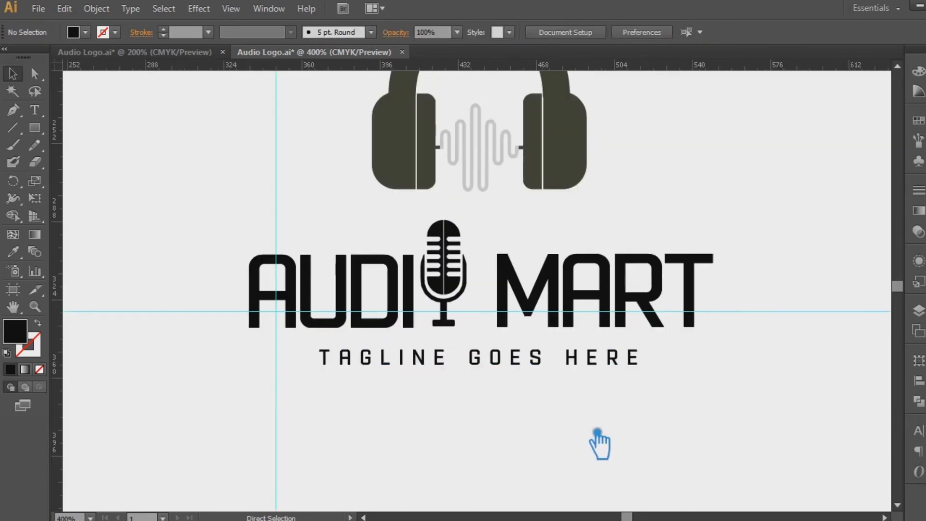
{"action": "key", "text": "ctrl+minus"}
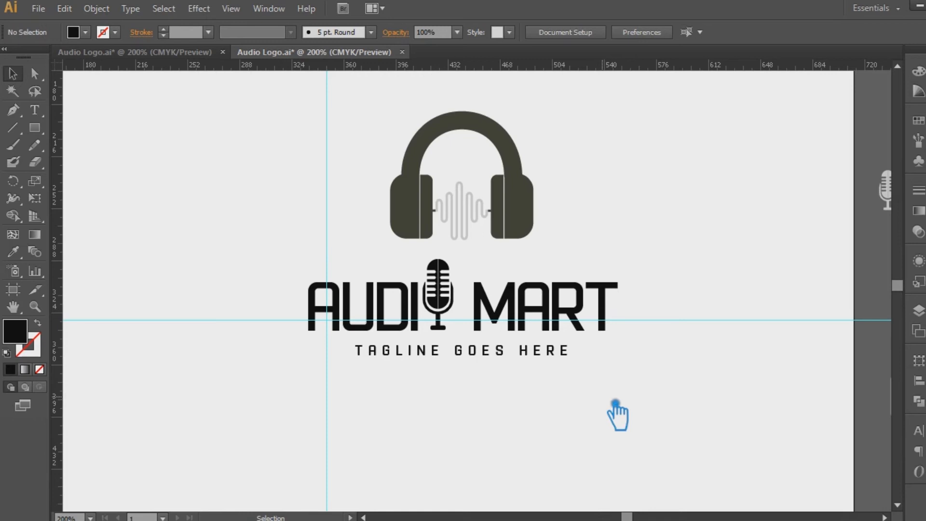
- Lower the wordmark and tagline a little further and nudge the tagline slightly farther below the wordmark
{"action": "left_click_drag", "start_coordinate": [638, 401], "coordinate": [351, 304]}
{"action": "key", "text": "Down"}
{"action": "key", "text": "Down"}
{"action": "key", "text": "Down"}
{"action": "key", "text": "Down"}
{"action": "left_click", "coordinate": [477, 361]}
{"action": "key", "text": "Down"}
{"action": "left_click", "coordinate": [554, 428]}
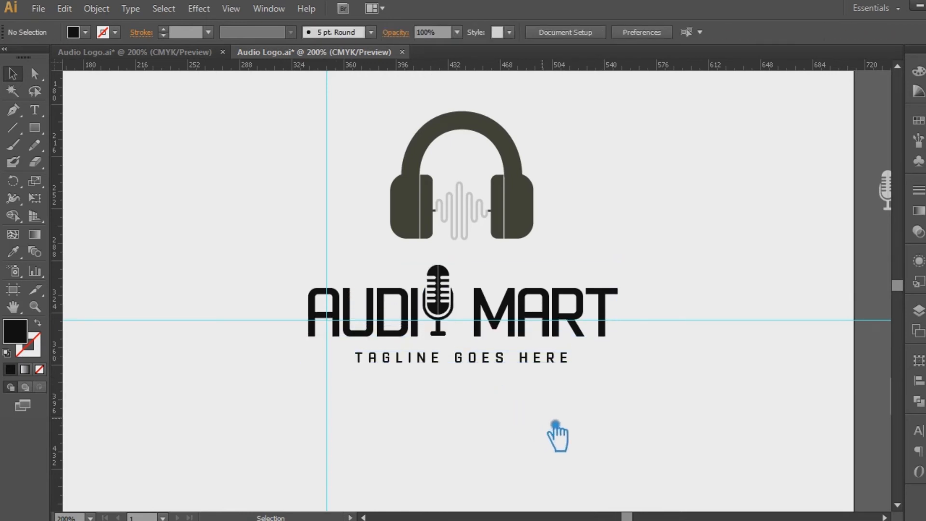
- Recolour the tagline with the headphones' dark olive fill
{"action": "left_click_drag", "start_coordinate": [664, 386], "coordinate": [301, 263]}
{"action": "left_click", "coordinate": [431, 367]}
{"action": "left_click", "coordinate": [17, 255]}
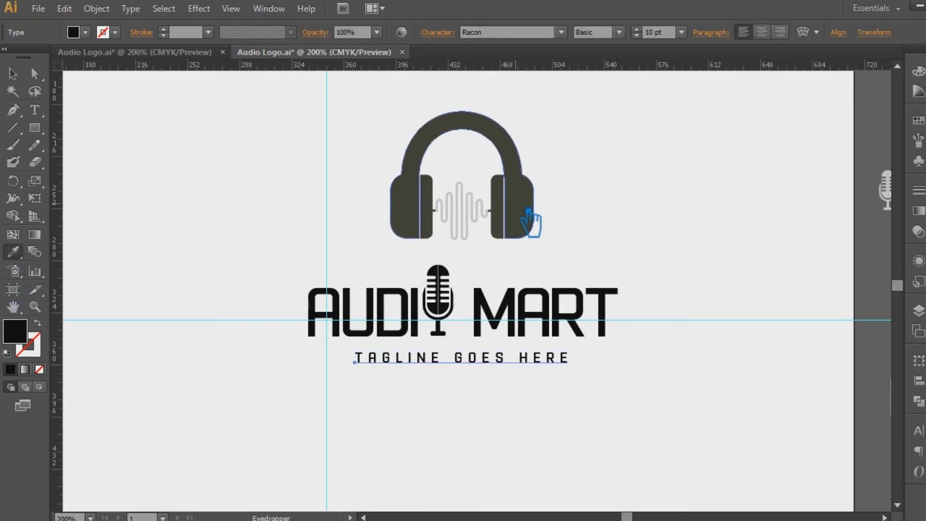
{"action": "left_click", "coordinate": [526, 215]}
- Fill the grouped wordmark and microphone with a golden tan (C89E62)
{"action": "left_click", "coordinate": [512, 299]}
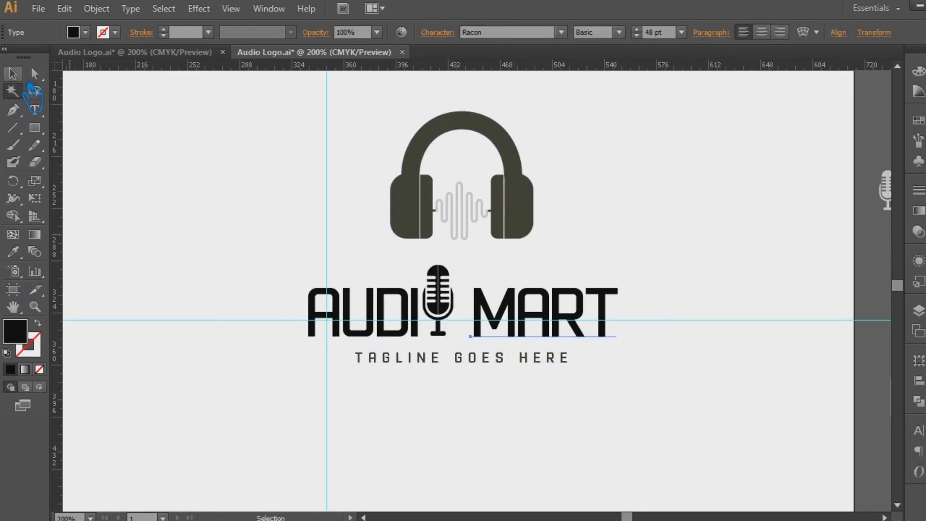
{"action": "left_click", "coordinate": [508, 332]}
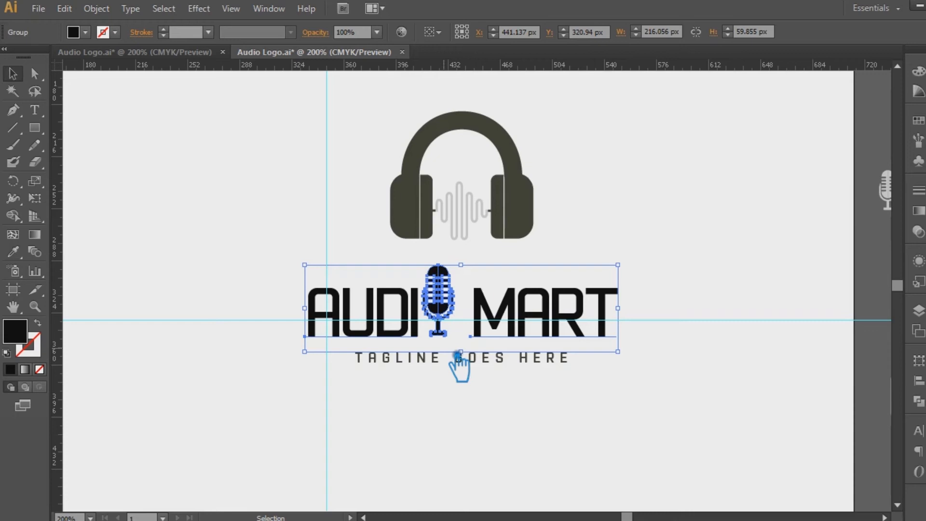
{"action": "double_click", "coordinate": [14, 333]}
{"action": "mouse_move", "coordinate": [649, 193]}
{"action": "left_mouse_down"}
{"action": "mouse_move", "coordinate": [649, 182]}
{"action": "mouse_move", "coordinate": [649, 205]}
{"action": "left_mouse_up"}
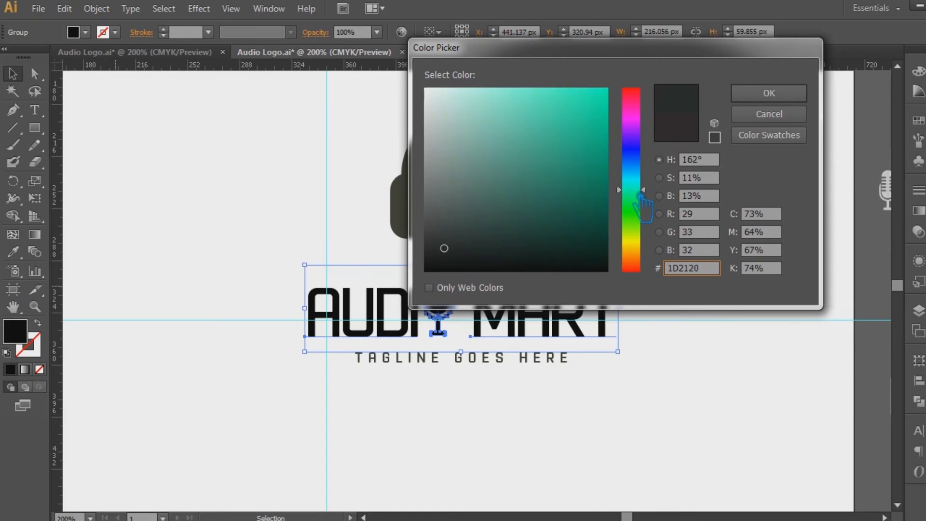
{"action": "left_click", "coordinate": [473, 231]}
{"action": "left_click_drag", "start_coordinate": [646, 195], "coordinate": [646, 254]}
{"action": "left_click", "coordinate": [533, 179]}
{"action": "left_click", "coordinate": [526, 131]}
{"action": "left_click", "coordinate": [769, 93]}
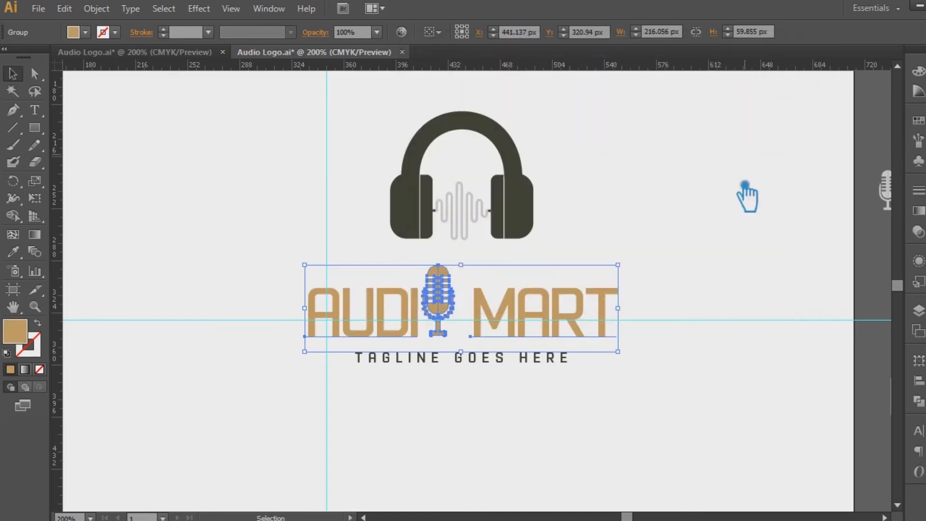
- Ungroup the headphone icon and recolour the headphones with the wordmark's golden tan fill
{"action": "left_click", "coordinate": [710, 233]}
{"action": "left_click", "coordinate": [560, 358]}
{"action": "left_click", "coordinate": [518, 208]}
{"action": "right_click", "coordinate": [523, 192]}
{"action": "left_click", "coordinate": [587, 220]}
{"action": "left_click", "coordinate": [530, 212]}
{"action": "left_click", "coordinate": [13, 251]}
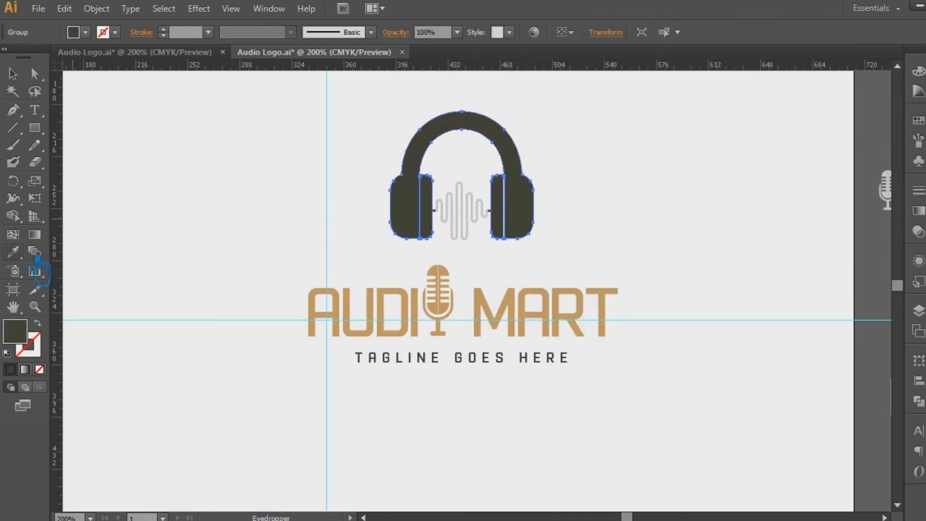
{"action": "left_click", "coordinate": [495, 318]}
{"action": "left_click", "coordinate": [13, 74]}
{"action": "left_click", "coordinate": [247, 146]}
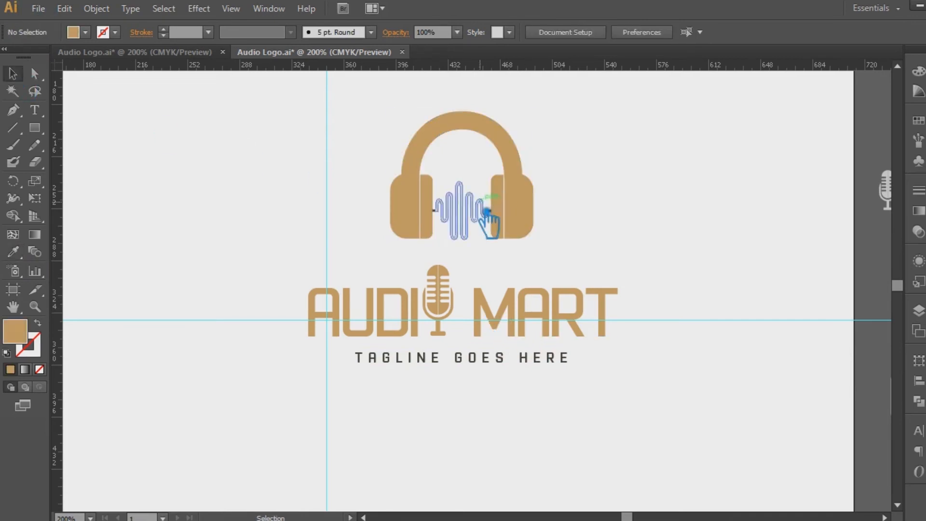
- Group the two small connectors beside the sound wave and apply the wordmark's tan fill to them
{"action": "left_click", "coordinate": [434, 211]}
{"action": "left_click", "coordinate": [490, 211], "text": "shift"}
{"action": "key", "text": "ctrl+g"}
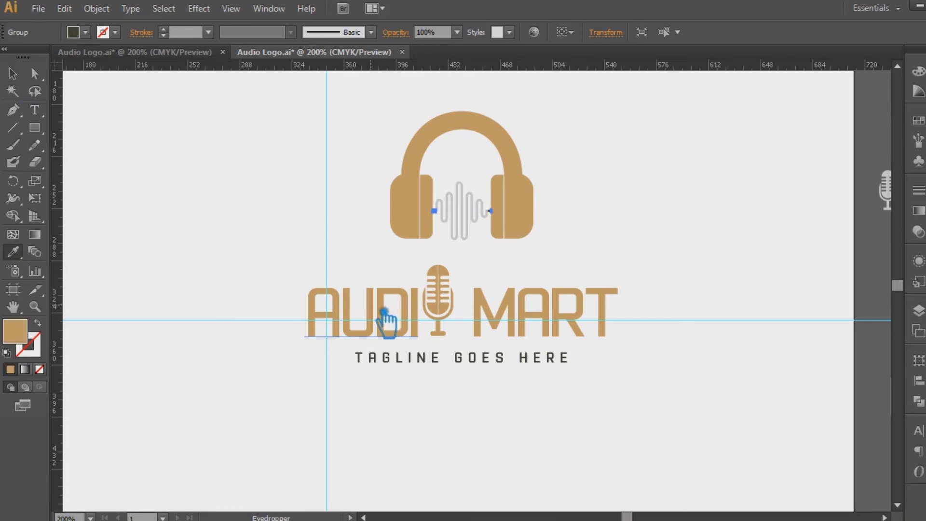
{"action": "left_click", "coordinate": [180, 140]}
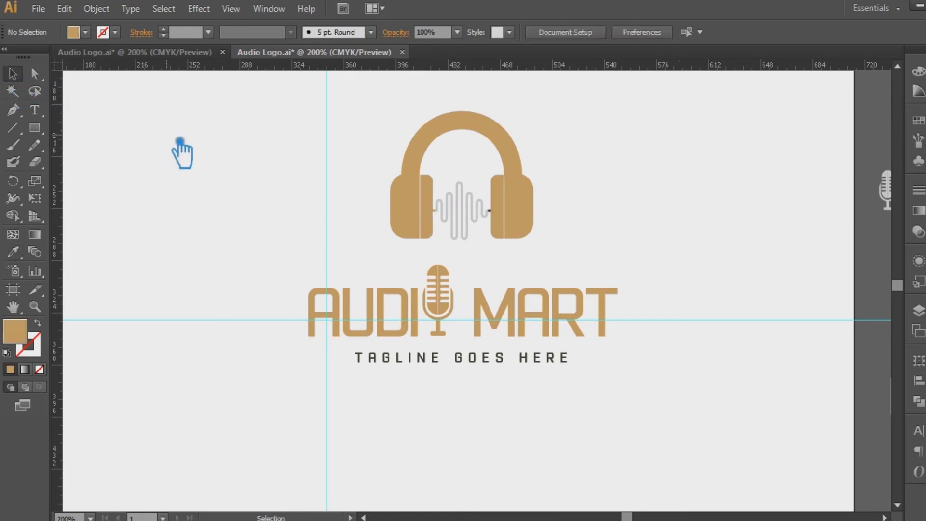
{"action": "left_click", "coordinate": [491, 211]}
{"action": "left_click", "coordinate": [13, 252]}
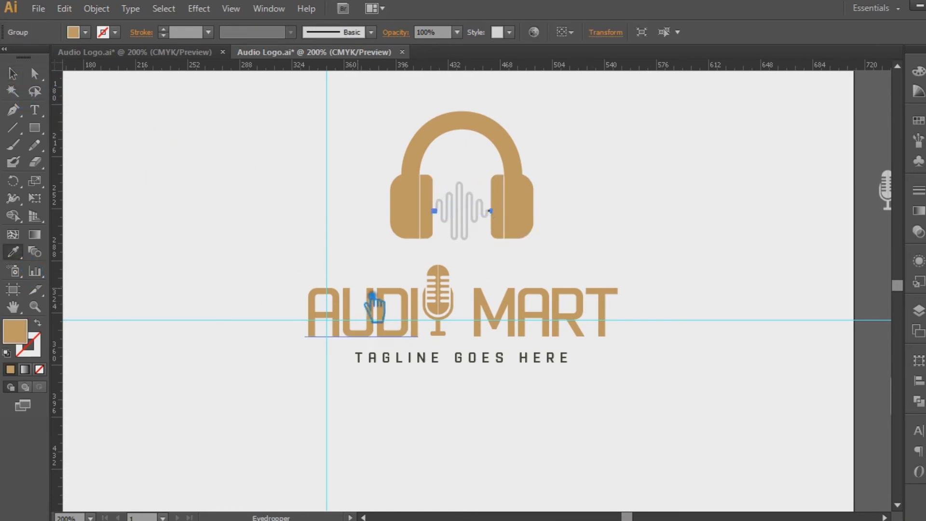
{"action": "left_click", "coordinate": [13, 74]}
- Sample the headphones' tan for both small connectors beside the sound wave and darken their fill slightly
{"action": "left_click_drag", "start_coordinate": [674, 196], "coordinate": [666, 231]}
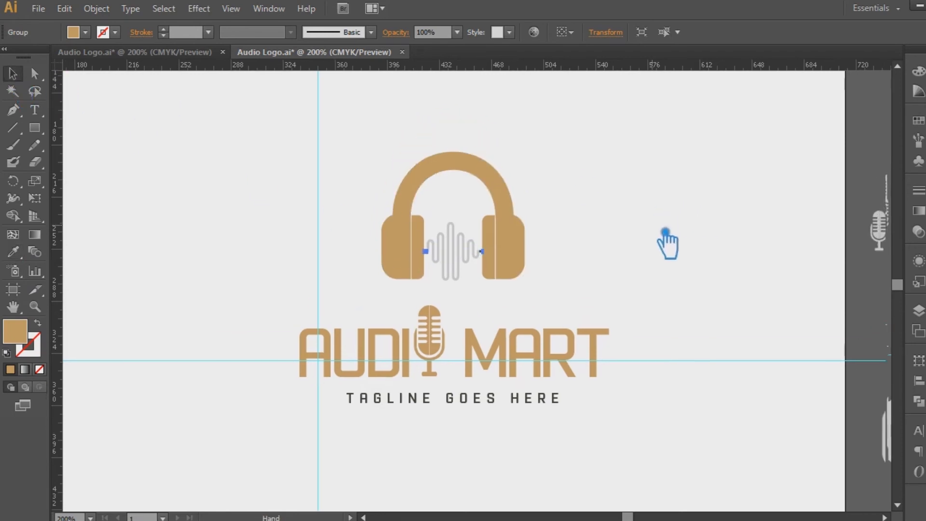
{"action": "key", "text": "ctrl+equal"}
{"action": "key", "text": "ctrl+equal"}
{"action": "key", "text": "ctrl+equal"}
{"action": "key", "text": "ctrl+equal"}
{"action": "left_click", "coordinate": [669, 245]}
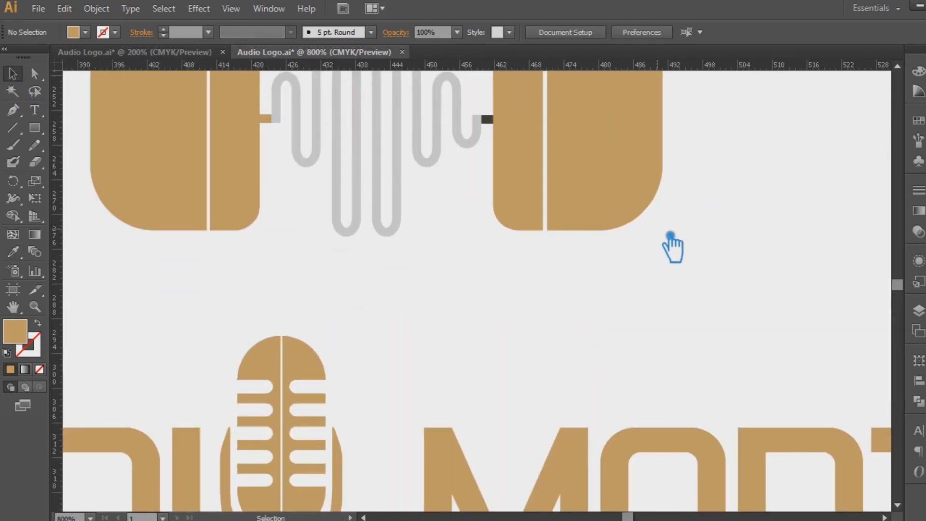
{"action": "left_click", "coordinate": [488, 120]}
{"action": "left_click", "coordinate": [267, 119], "text": "shift"}
{"action": "key", "text": "i"}
{"action": "left_click", "coordinate": [180, 175]}
{"action": "double_click", "coordinate": [19, 331]}
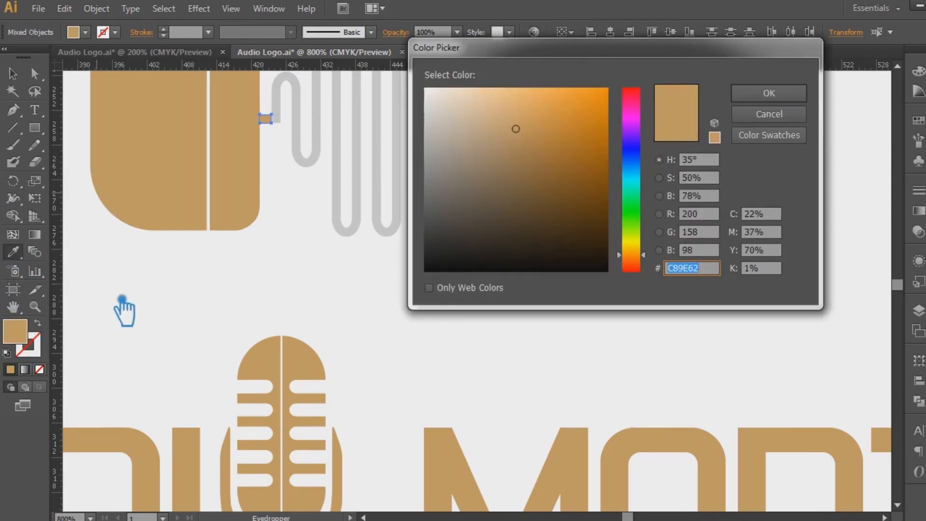
{"action": "left_click", "coordinate": [798, 93]}
{"action": "key", "text": "v"}
{"action": "left_click", "coordinate": [484, 256]}
- Fill the sound wave between the ear cups with the light tan FFD9A6
{"action": "left_click_drag", "start_coordinate": [404, 171], "coordinate": [470, 266]}
{"action": "left_click", "coordinate": [461, 255]}
{"action": "left_click", "coordinate": [13, 252]}
{"action": "left_click", "coordinate": [265, 222]}
{"action": "double_click", "coordinate": [22, 331]}
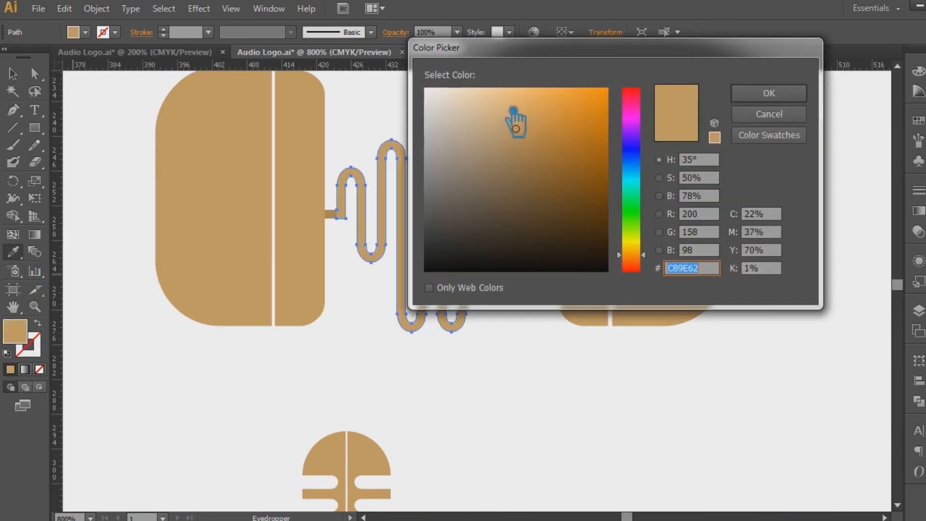
{"action": "left_click_drag", "start_coordinate": [514, 111], "coordinate": [504, 86]}
{"action": "left_click", "coordinate": [780, 93]}
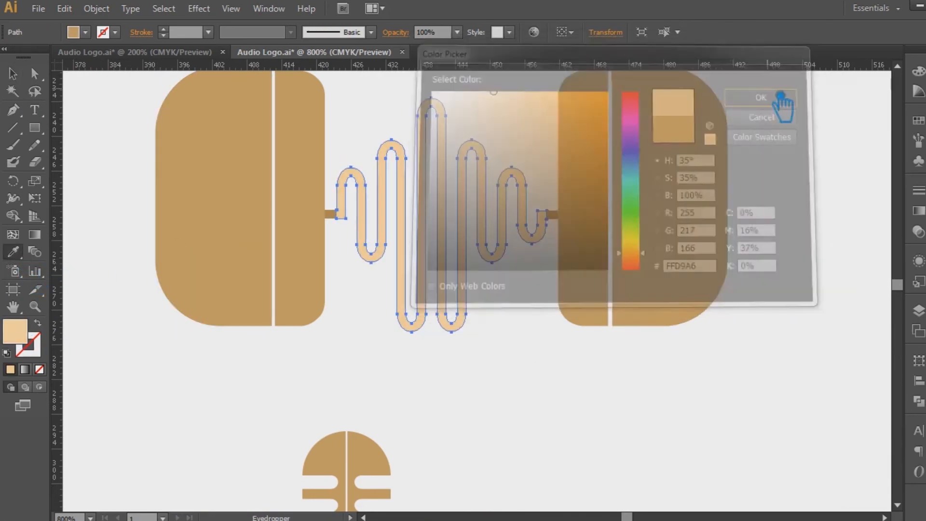
{"action": "left_click", "coordinate": [15, 75]}
{"action": "left_click", "coordinate": [185, 166]}
{"action": "left_click", "coordinate": [105, 185]}
- Group the headphones, connectors and sound wave into one icon
{"action": "key", "text": "ctrl+minus"}
{"action": "key", "text": "ctrl+minus"}
{"action": "key", "text": "ctrl+minus"}
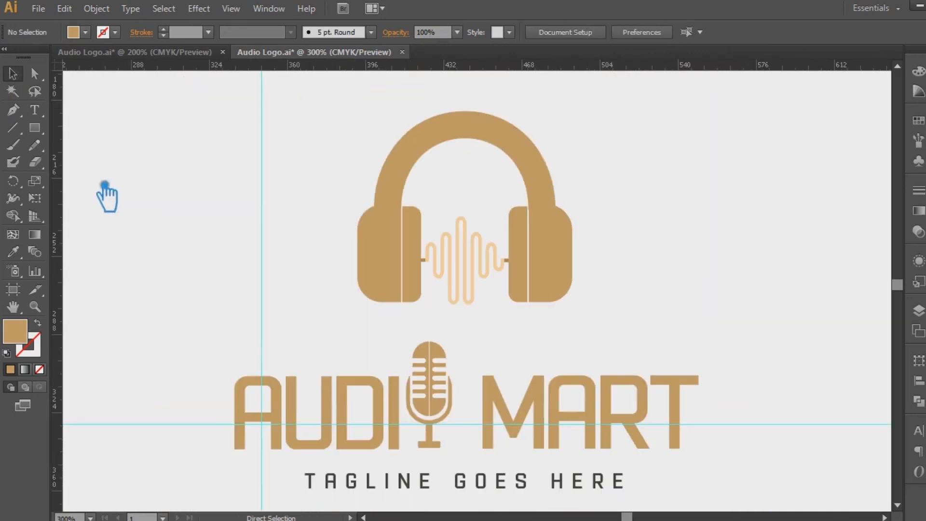
{"action": "left_click_drag", "start_coordinate": [622, 323], "coordinate": [282, 122]}
{"action": "key", "text": "ctrl+g"}
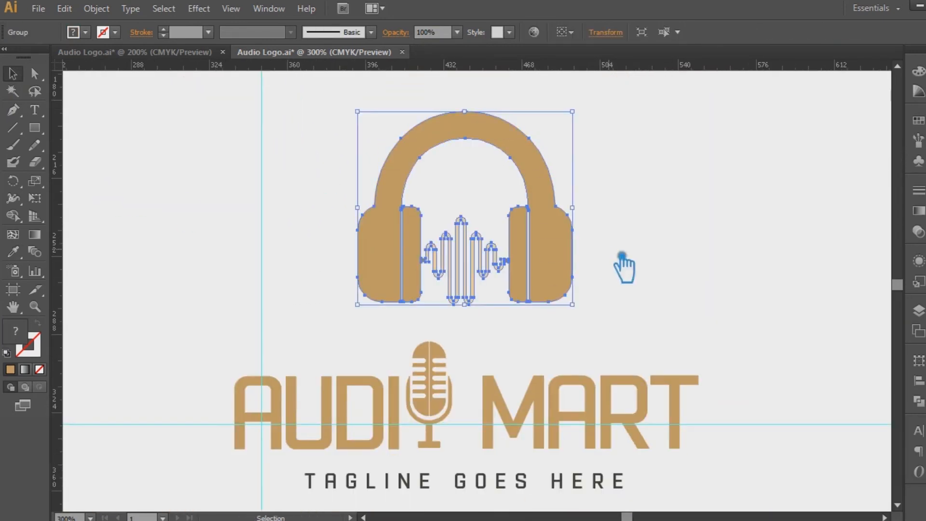
{"action": "left_click", "coordinate": [625, 257]}
- Scale the grouped headphone icon down slightly around its centre
{"action": "scroll", "coordinate": [631, 272], "scroll_direction": "down", "scroll_amount": 3}
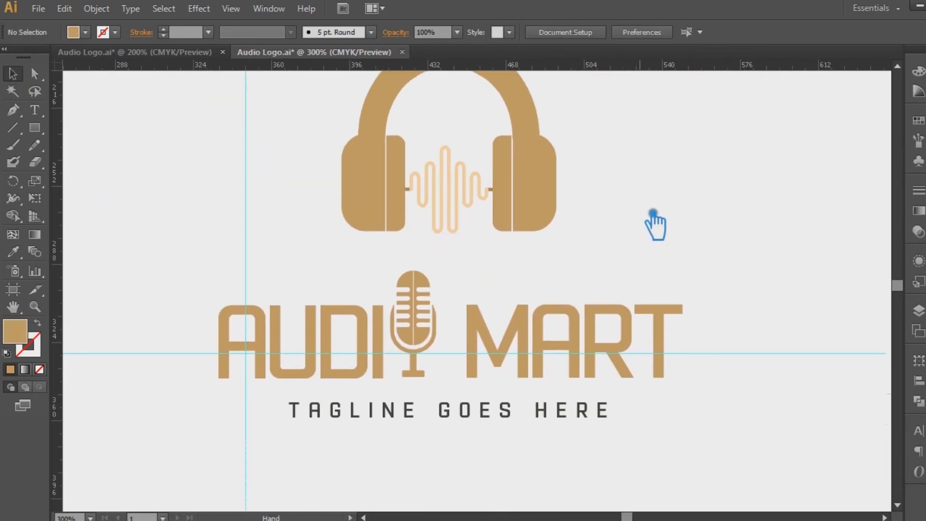
{"action": "left_click", "coordinate": [422, 336]}
{"action": "left_click", "coordinate": [701, 225]}
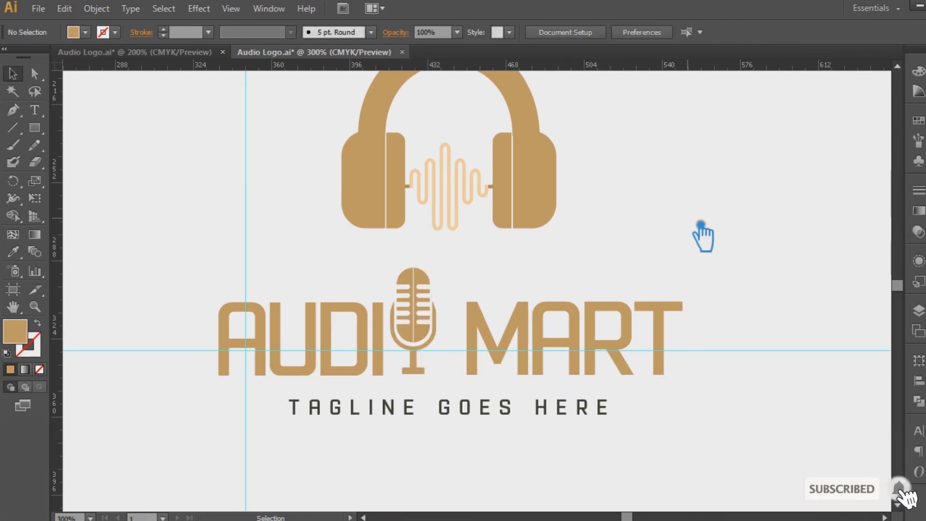
{"action": "key", "text": "ctrl+minus"}
{"action": "left_click", "coordinate": [519, 216]}
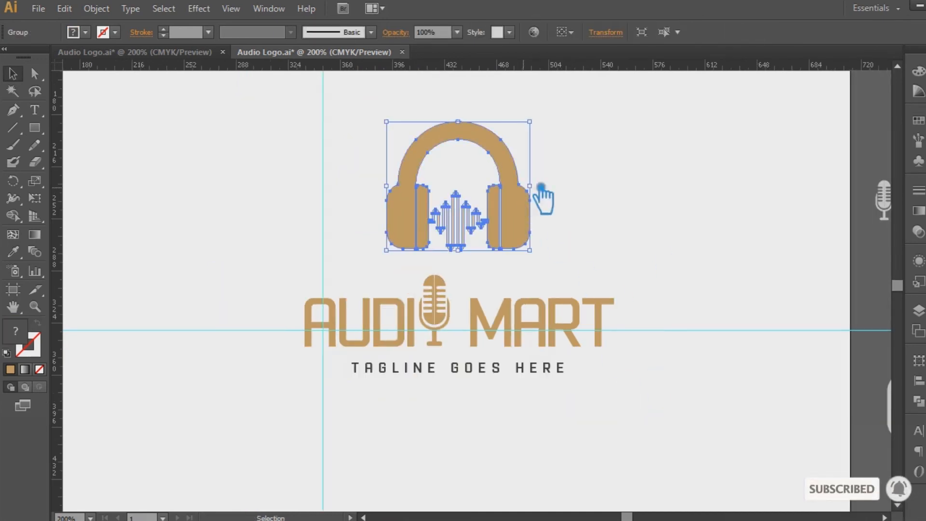
{"action": "left_click_drag", "start_coordinate": [532, 121], "coordinate": [525, 127]}
{"action": "left_click_drag", "start_coordinate": [682, 426], "coordinate": [324, 205]}
{"action": "left_click", "coordinate": [627, 219]}
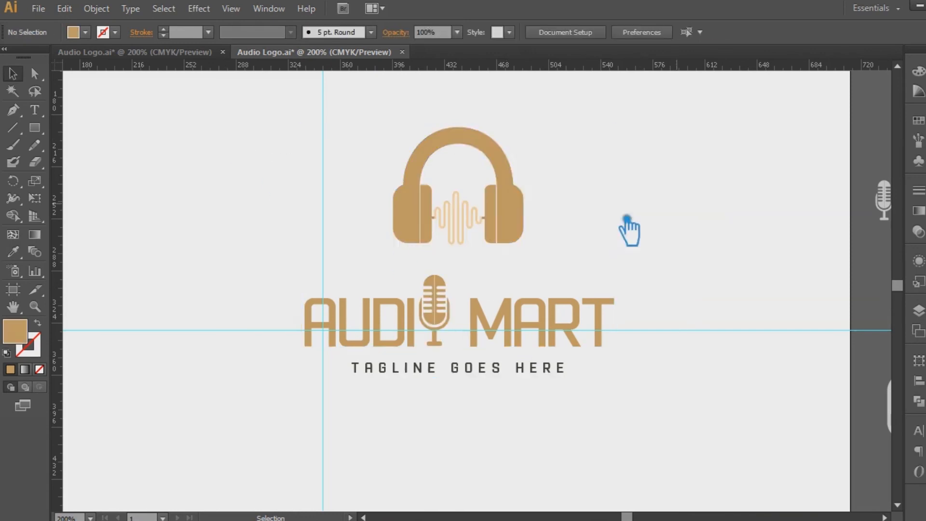
- Move the headphone icon down closer to the wordmark and centre it horizontally with the wordmark and tagline
{"action": "left_click_drag", "start_coordinate": [519, 222], "coordinate": [519, 238]}
{"action": "left_click", "coordinate": [666, 363]}
{"action": "left_click_drag", "start_coordinate": [648, 399], "coordinate": [246, 158]}
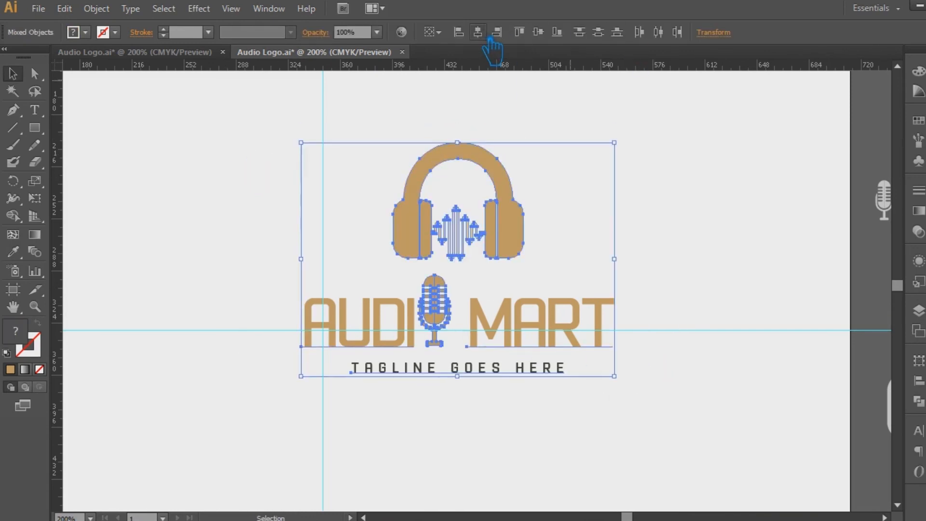
{"action": "left_click", "coordinate": [657, 220]}
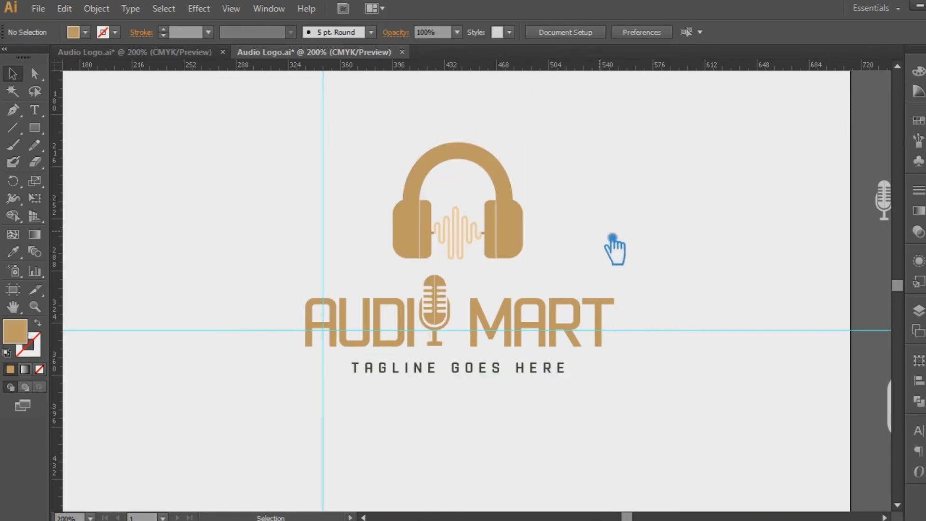
- Ungroup the wordmark and recolour the microphone with the connectors' darker tan fill
{"action": "right_click", "coordinate": [436, 314]}
{"action": "left_click", "coordinate": [464, 404]}
{"action": "left_click", "coordinate": [213, 275]}
{"action": "left_click", "coordinate": [457, 302]}
{"action": "key", "text": "i"}
{"action": "left_click", "coordinate": [446, 239]}
{"action": "key", "text": "v"}
{"action": "left_click", "coordinate": [694, 327]}
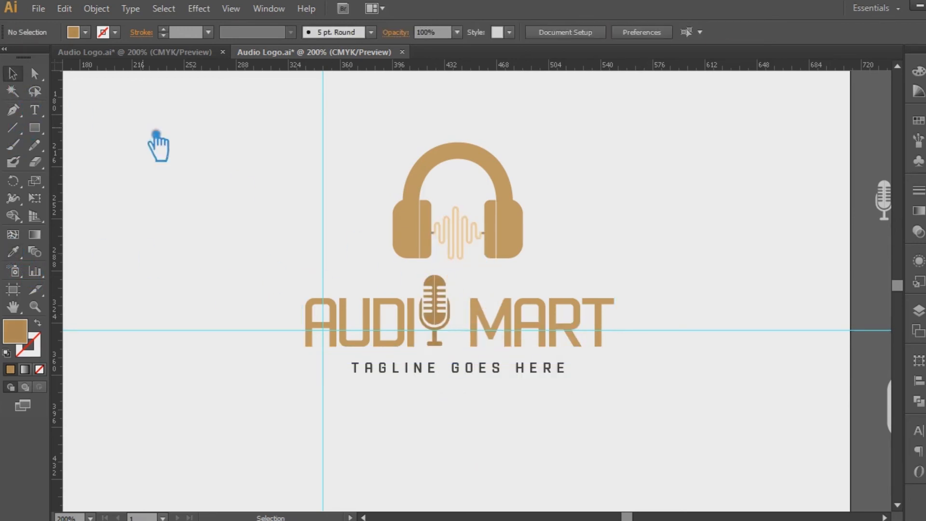
- Darken the microphone's fill to the brown 9B7345
{"action": "key", "text": "ctrl+="}
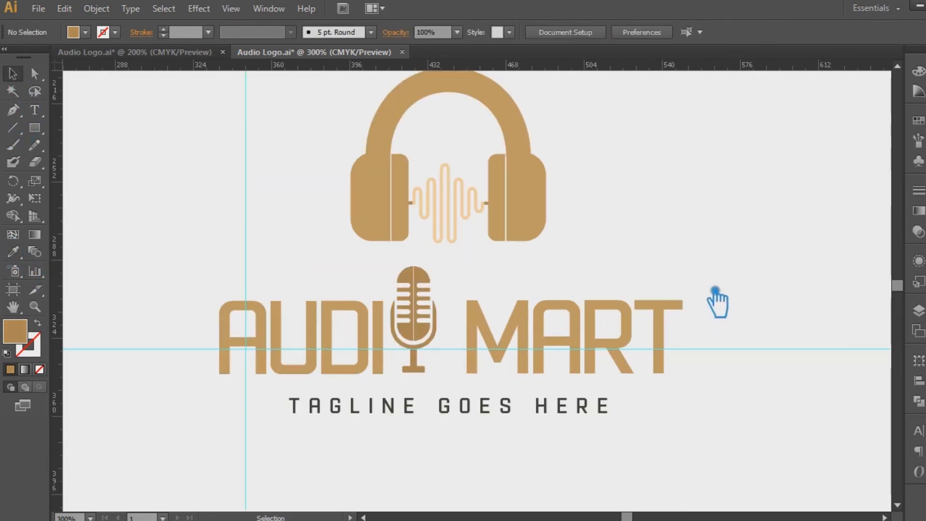
{"action": "left_click", "coordinate": [431, 342]}
{"action": "double_click", "coordinate": [22, 337]}
{"action": "left_click", "coordinate": [528, 159]}
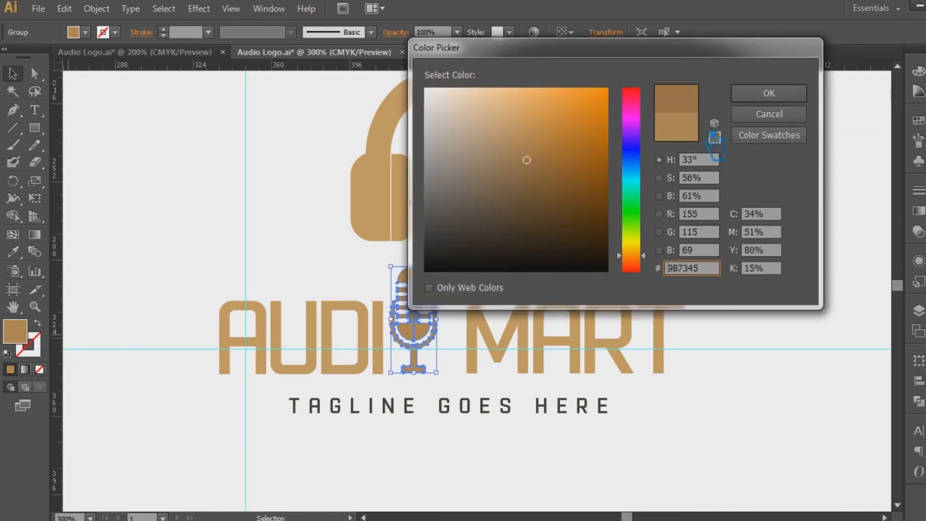
{"action": "left_click", "coordinate": [769, 92]}
{"action": "left_click", "coordinate": [612, 244]}
- Recolour both small connectors beside the sound wave with the microphone's brown fill
{"action": "key", "text": "a"}
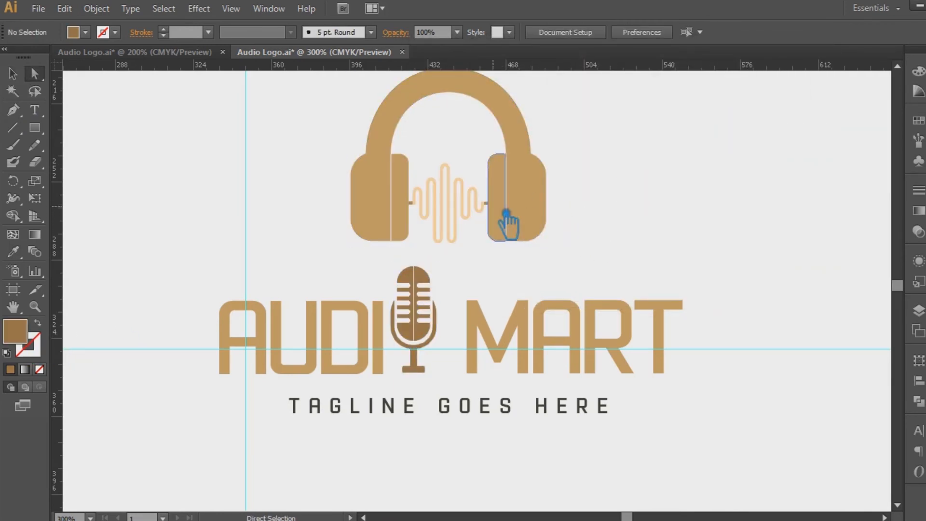
{"action": "left_click", "coordinate": [503, 211]}
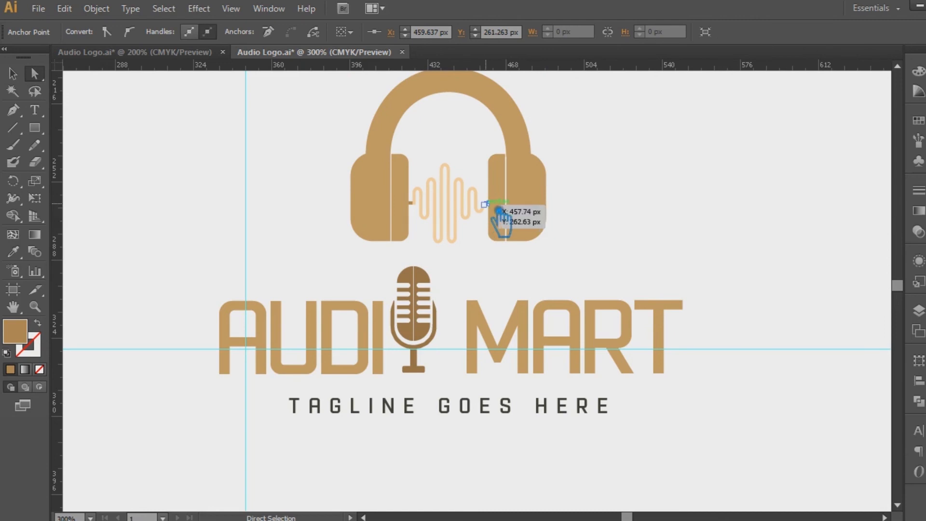
{"action": "left_click", "coordinate": [487, 203]}
{"action": "left_click", "coordinate": [410, 204], "text": "shift"}
{"action": "key", "text": "i"}
{"action": "key", "text": "v"}
{"action": "left_click", "coordinate": [144, 149]}
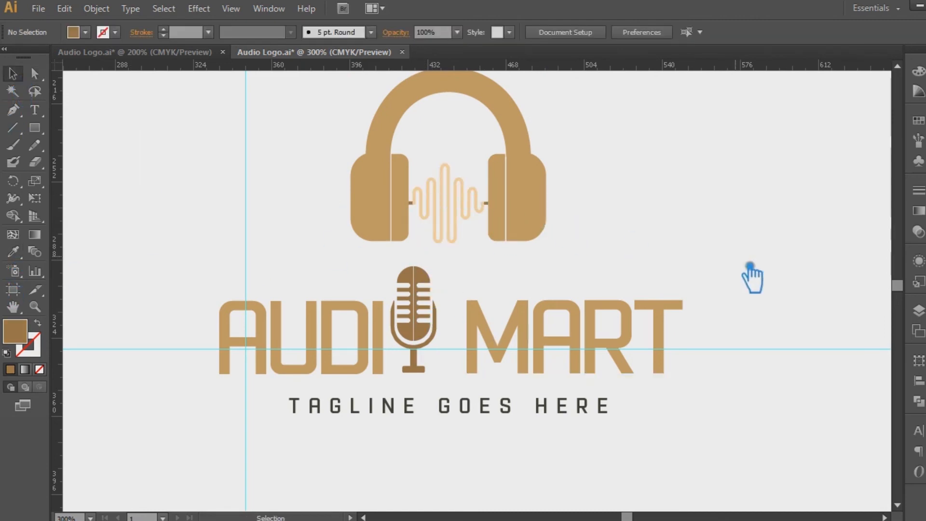
- Lighten the tagline's fill to 49493F and refine it to a neutral dark grey
{"action": "left_click", "coordinate": [477, 412]}
{"action": "double_click", "coordinate": [19, 332]}
{"action": "left_click", "coordinate": [450, 219]}
{"action": "left_click", "coordinate": [762, 96]}
{"action": "double_click", "coordinate": [28, 338]}
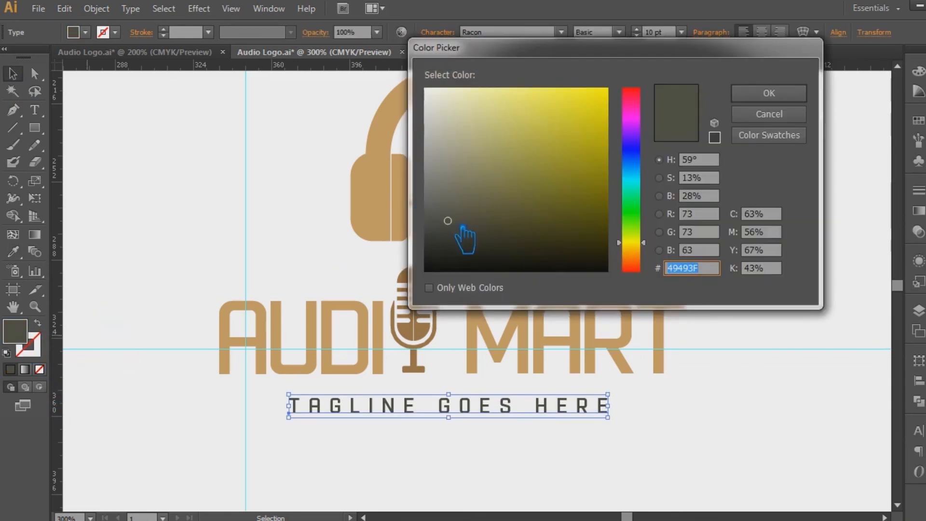
{"action": "left_click", "coordinate": [773, 114]}
{"action": "left_click", "coordinate": [762, 268]}
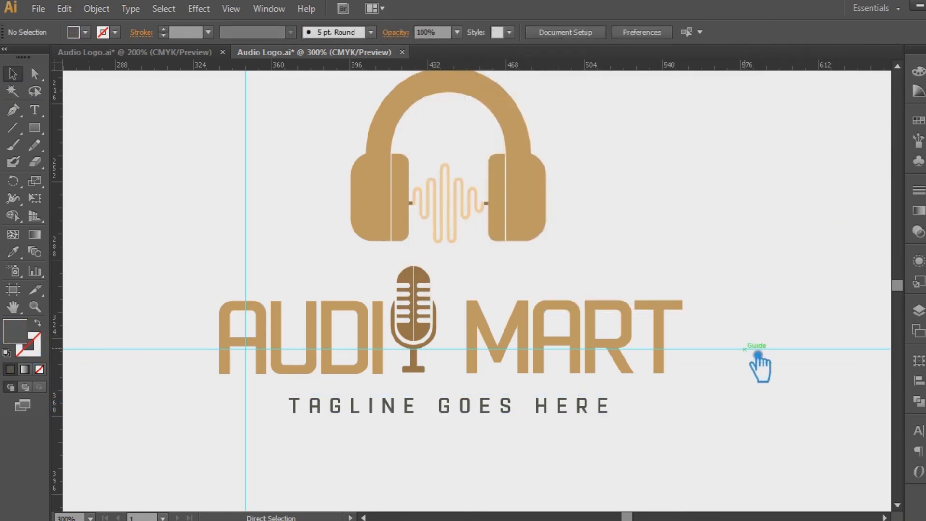
- Group the complete logo and move it left until it is centred on the vertical guide
{"action": "key", "text": "ctrl+minus"}
{"action": "key", "text": "ctrl+minus"}
{"action": "left_click_drag", "start_coordinate": [623, 364], "coordinate": [270, 171]}
{"action": "key", "text": "v"}
{"action": "left_click_drag", "start_coordinate": [528, 262], "coordinate": [426, 264]}
{"action": "key", "text": "Right"}
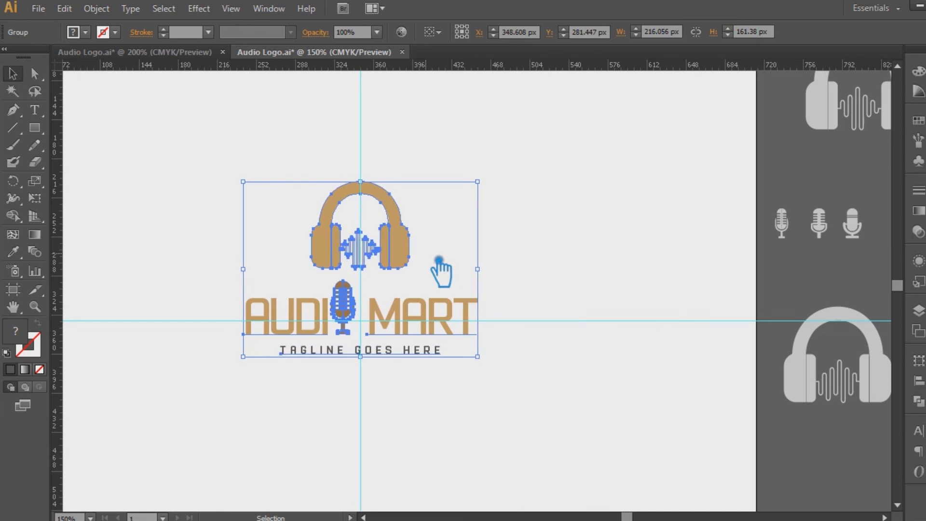
{"action": "left_click", "coordinate": [605, 289]}
- Enlarge the whole logo to about 321 px wide and move it up above the horizontal guide
{"action": "left_click_drag", "start_coordinate": [387, 254], "coordinate": [388, 254]}
{"action": "key", "text": "Up"}
{"action": "key", "text": "Up"}
{"action": "key", "text": "Up"}
{"action": "key", "text": "Up"}
{"action": "key", "text": "Up"}
{"action": "left_click_drag", "start_coordinate": [478, 234], "coordinate": [582, 197]}
{"action": "left_click", "coordinate": [597, 254]}
{"action": "left_click_drag", "start_coordinate": [420, 267], "coordinate": [424, 140]}
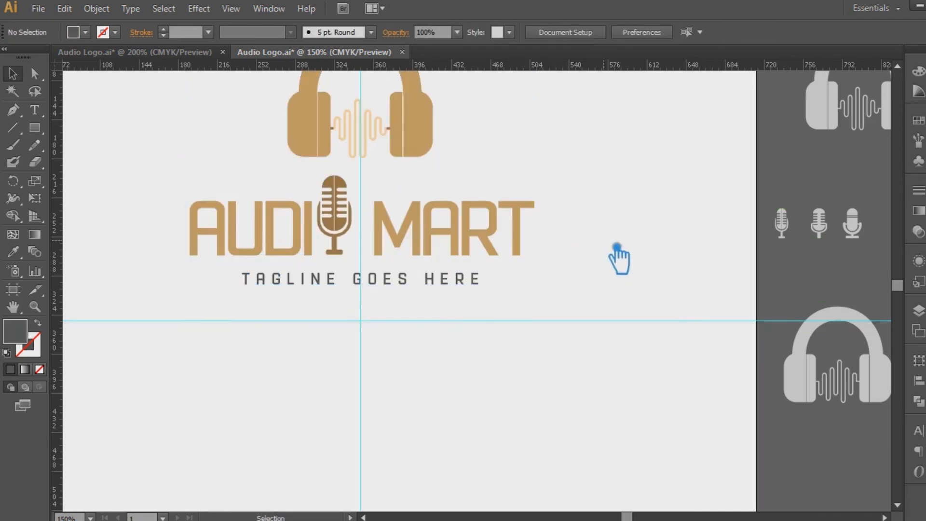
- Unlock the guides and delete the horizontal guide below the tagline
{"action": "key", "text": "ctrl+minus"}
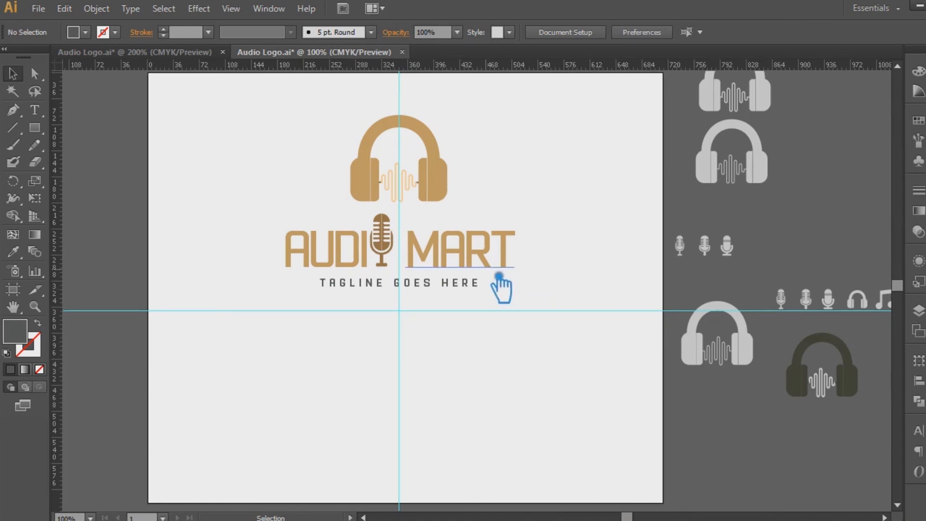
{"action": "right_click", "coordinate": [427, 313]}
{"action": "left_click", "coordinate": [446, 442]}
{"action": "left_click", "coordinate": [456, 315]}
{"action": "key", "text": "Delete"}
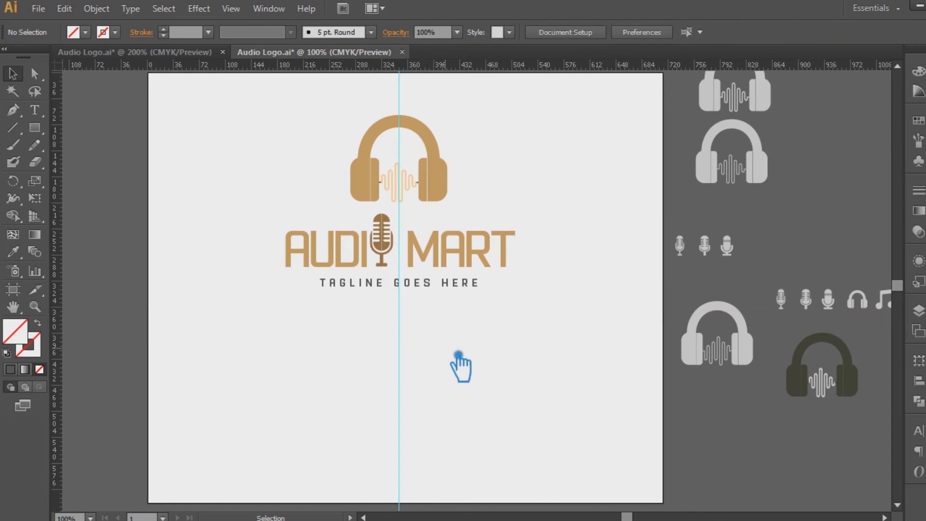
- Draw a diagonal line between opposite corners of the artboard and place a horizontal guide through the line's midpoint
{"action": "key", "text": "ctrl+minus"}
{"action": "left_click", "coordinate": [12, 127]}
{"action": "left_click_drag", "start_coordinate": [258, 146], "coordinate": [601, 431]}
{"action": "key", "text": "v"}
{"action": "left_click_drag", "start_coordinate": [316, 73], "coordinate": [382, 288]}
{"action": "right_click", "coordinate": [222, 289]}
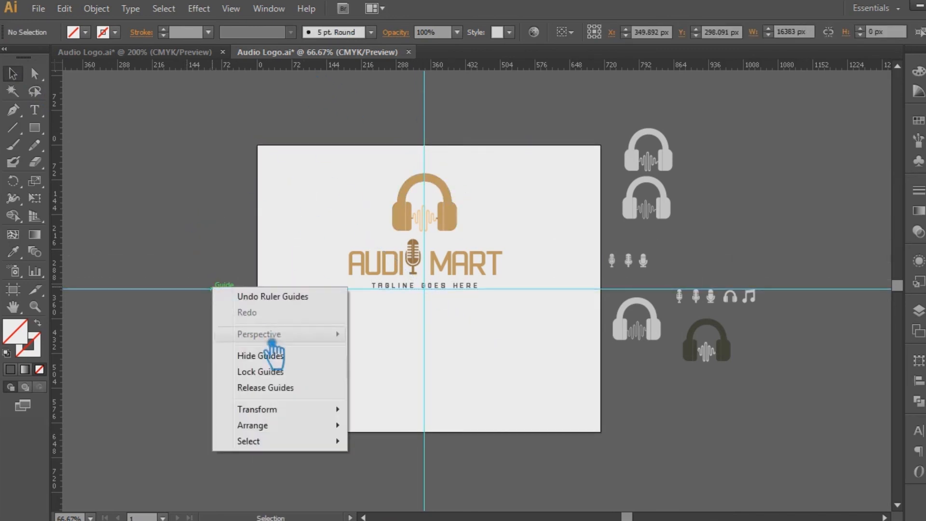
{"action": "left_click", "coordinate": [276, 369]}
- Replace the old vertical guide with one through the diagonal's midpoint and remove the diagonal line
{"action": "right_click", "coordinate": [426, 119]}
{"action": "left_click", "coordinate": [477, 252]}
{"action": "left_click", "coordinate": [425, 118]}
{"action": "key", "text": "Delete"}
{"action": "left_click", "coordinate": [321, 199]}
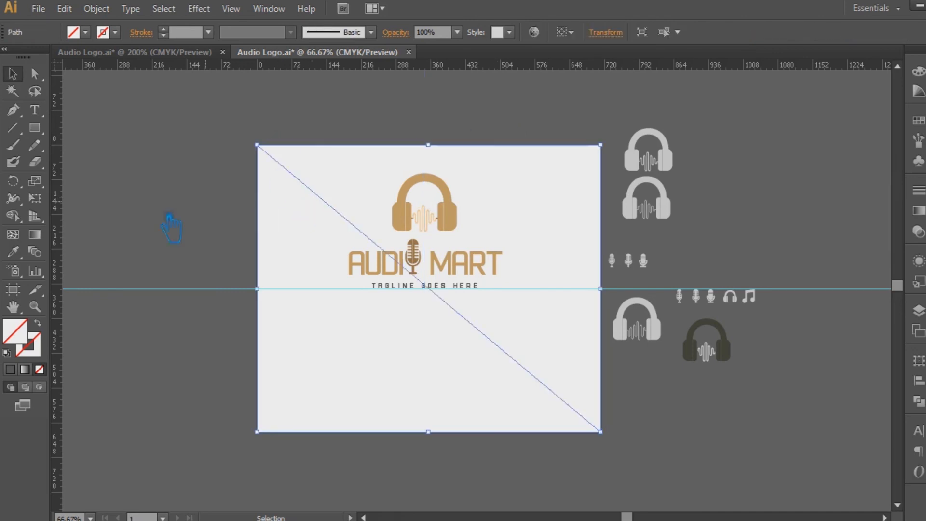
{"action": "left_click_drag", "start_coordinate": [73, 240], "coordinate": [429, 174]}
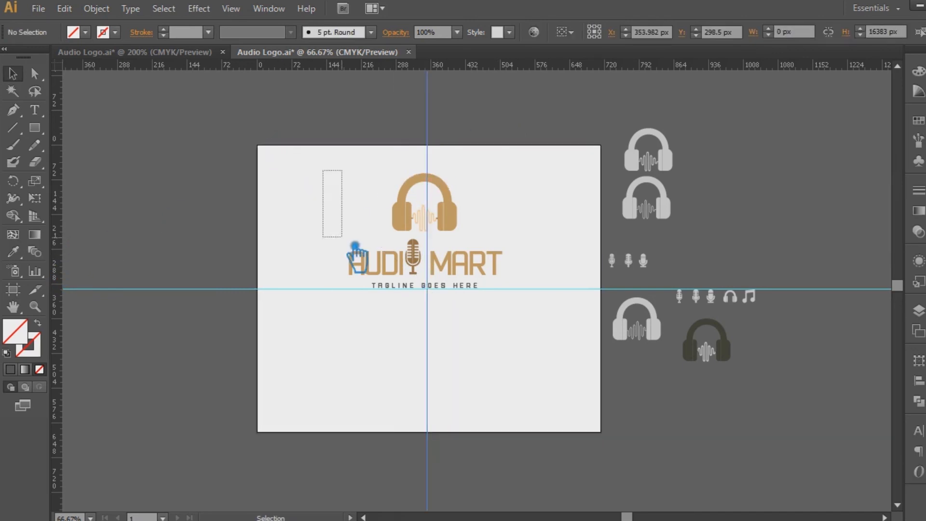
- Lock the guides and save the document
{"action": "right_click", "coordinate": [428, 120]}
{"action": "left_click", "coordinate": [477, 254]}
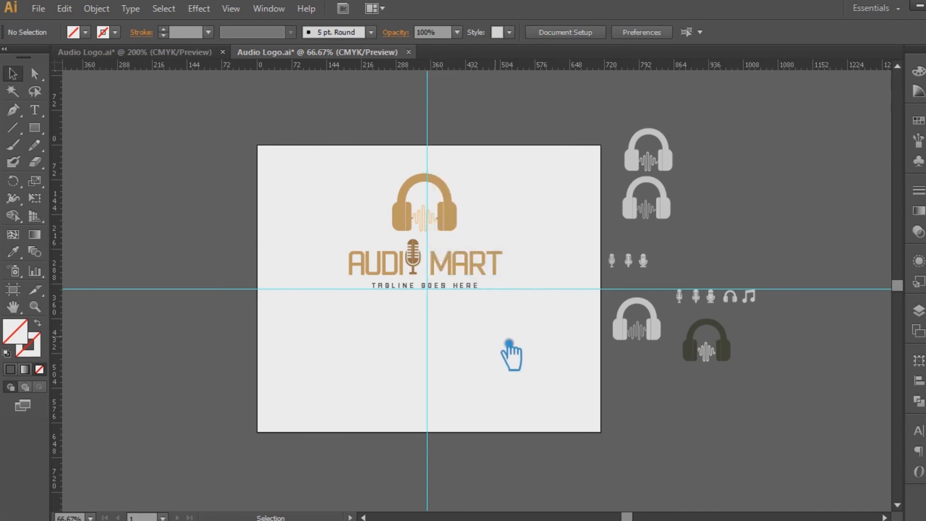
{"action": "key", "text": "ctrl+s"}
{"action": "key", "text": "s"}
{"action": "left_click", "coordinate": [22, 78]}
- Nudge the logo right to centre it on the new vertical guide and up away from the horizontal guide
{"action": "left_click", "coordinate": [452, 269]}
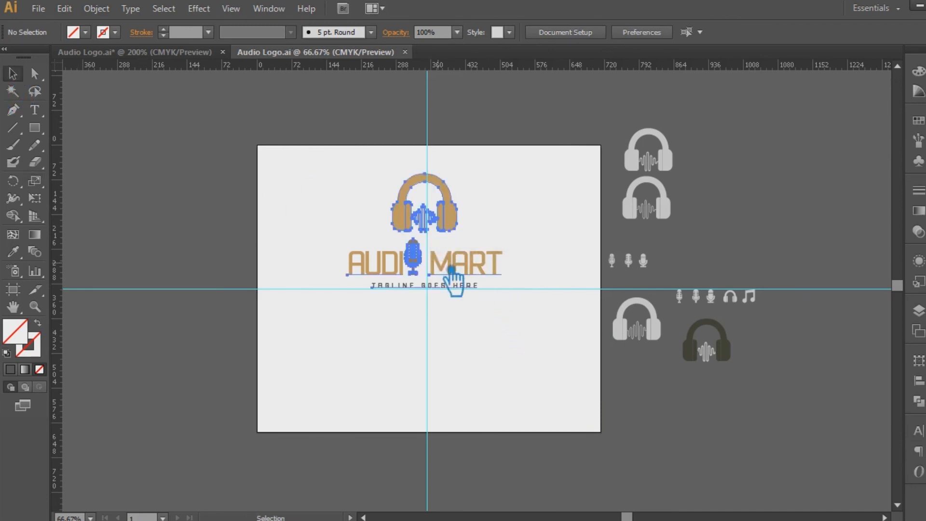
{"action": "key", "text": "Right"}
{"action": "key", "text": "Right"}
{"action": "key", "text": "Right"}
{"action": "key", "text": "Right"}
{"action": "key", "text": "Right"}
{"action": "key", "text": "Right"}
{"action": "key", "text": "Right"}
{"action": "key", "text": "Up"}
{"action": "key", "text": "Up"}
{"action": "key", "text": "Up"}
{"action": "key", "text": "Up"}
{"action": "key", "text": "Up"}
{"action": "key", "text": "Up"}
{"action": "key", "text": "Up"}
{"action": "key", "text": "Up"}
{"action": "key", "text": "Up"}
{"action": "key", "text": "Up"}
{"action": "key", "text": "Up"}
{"action": "key", "text": "Up"}
{"action": "key", "text": "Up"}
{"action": "key", "text": "Up"}
{"action": "key", "text": "Up"}
{"action": "key", "text": "Up"}
{"action": "key", "text": "Up"}
{"action": "key", "text": "Up"}
{"action": "key", "text": "Up"}
{"action": "key", "text": "Up"}
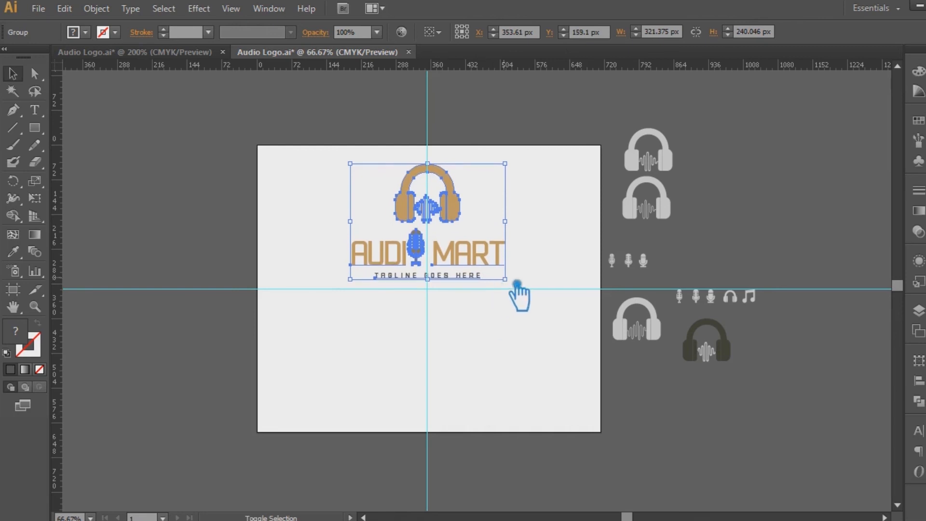
- Scale the logo down to about 285 px wide and shift it slightly down within the artboard's upper half
{"action": "left_click_drag", "start_coordinate": [506, 279], "coordinate": [496, 272]}
{"action": "left_click", "coordinate": [540, 235]}
{"action": "left_click_drag", "start_coordinate": [451, 211], "coordinate": [452, 219]}
{"action": "left_click", "coordinate": [477, 334]}
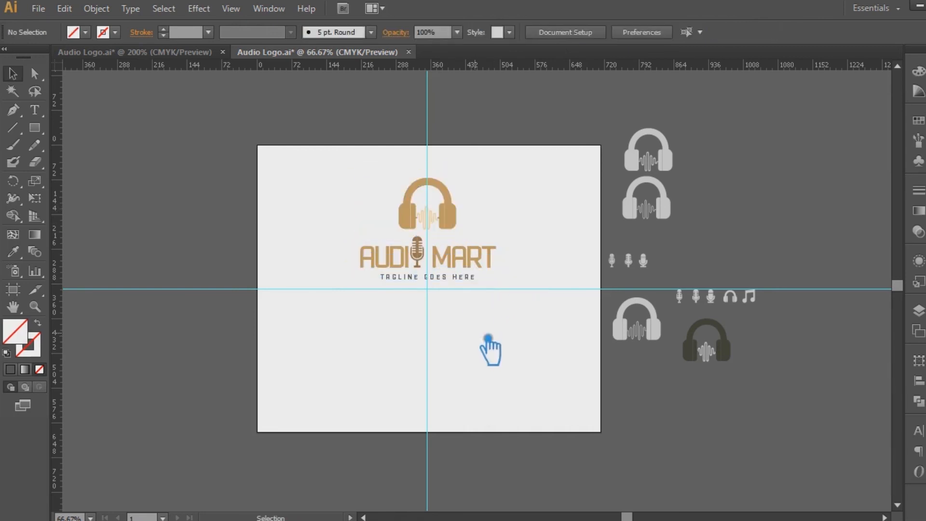
- Draw a rectangle covering the artboard's lower half and give it a near-black fill
{"action": "left_click_drag", "start_coordinate": [257, 289], "coordinate": [601, 432]}
{"action": "left_click", "coordinate": [722, 350]}
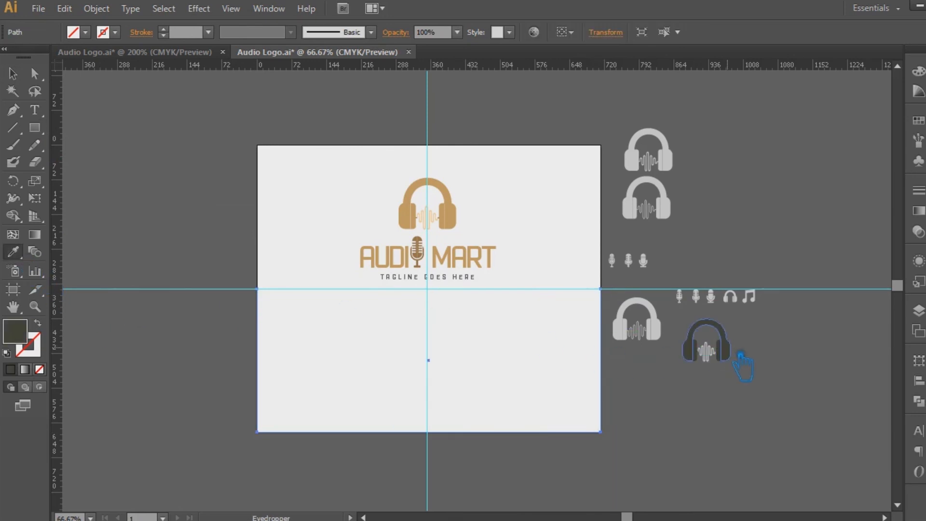
{"action": "double_click", "coordinate": [23, 333]}
{"action": "left_click", "coordinate": [425, 271]}
{"action": "left_click", "coordinate": [770, 93]}
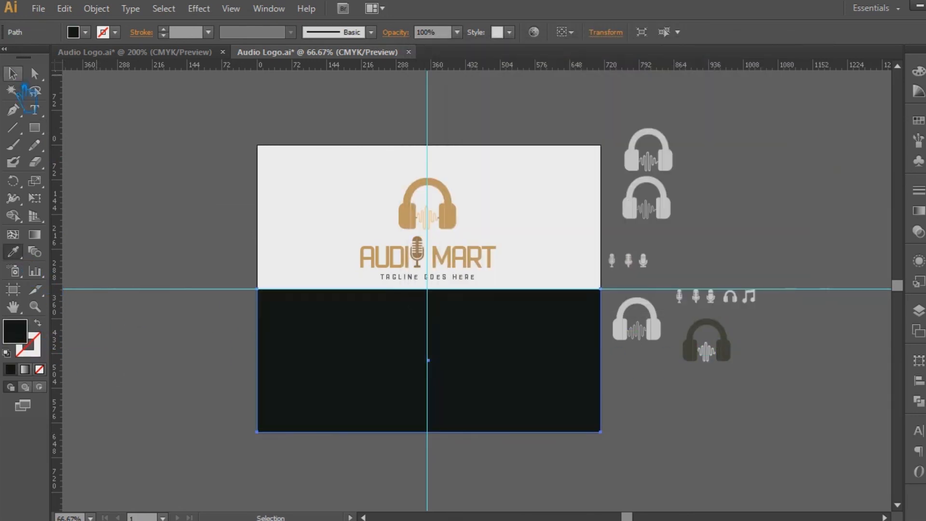
- Duplicate the logo straight down onto the dark rectangle and sample the light grey background as the copy's fill
{"action": "left_click", "coordinate": [197, 202]}
{"action": "key", "text": "v"}
{"action": "left_click", "coordinate": [458, 224]}
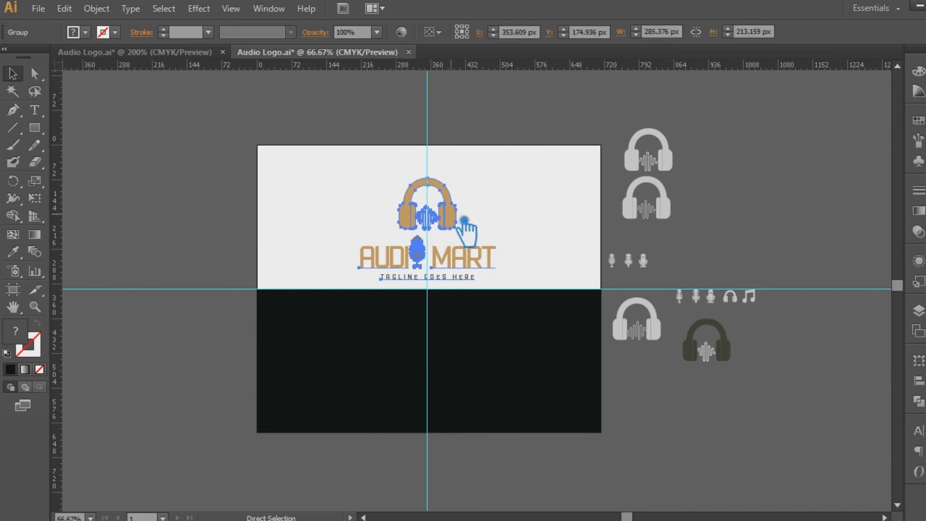
{"action": "left_click_drag", "start_coordinate": [475, 263], "coordinate": [475, 337]}
{"action": "left_click", "coordinate": [356, 207]}
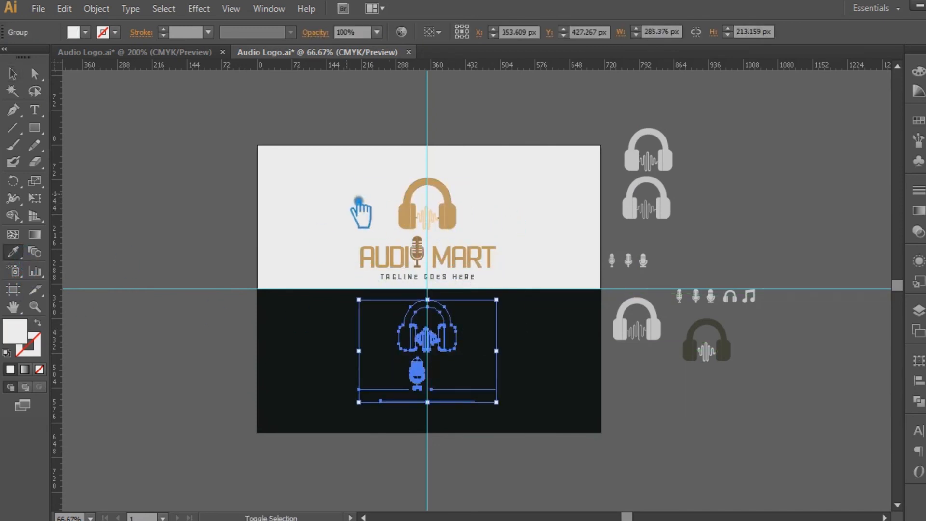